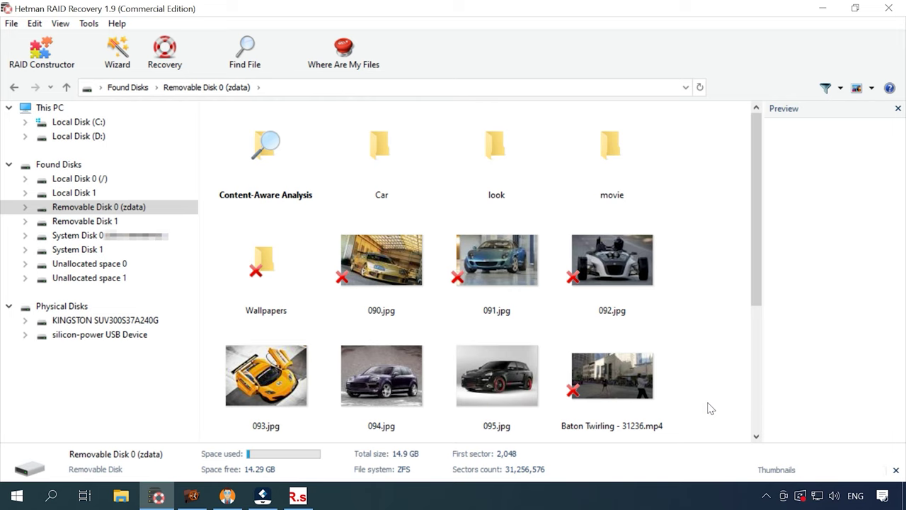
Look through the files on Removable Disk 0 (zdata) and preview the deleted image 090.jpg
left_click_drag(763, 292, 763, 435)
scroll(758, 299, "up", 3)
left_click(406, 277)
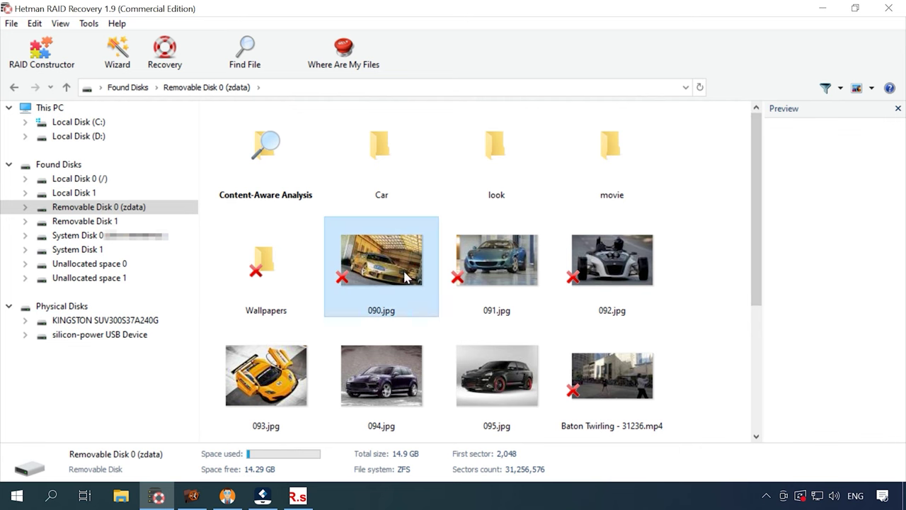
Open the Car folder on the zdata disk and preview the deleted images 001.jpg, 002.jpg and 003.jpg
double_click(381, 149)
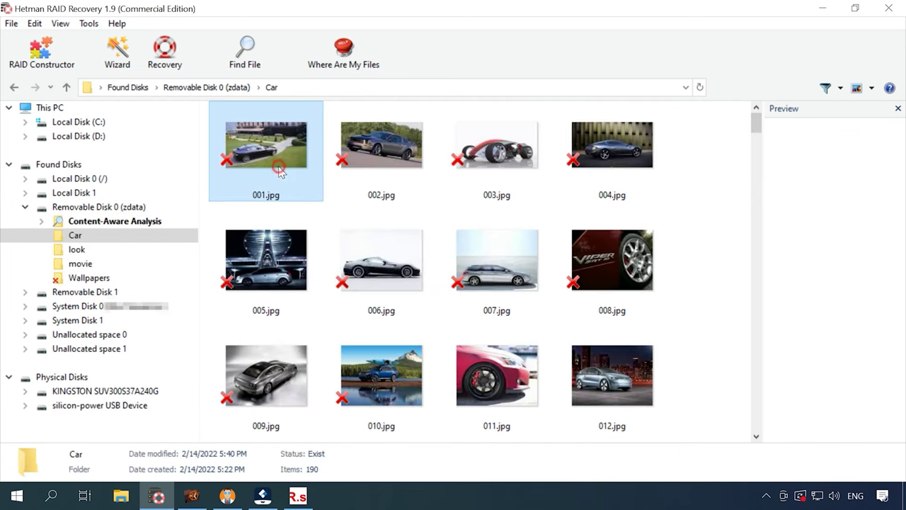
left_click(279, 167)
left_click(372, 167)
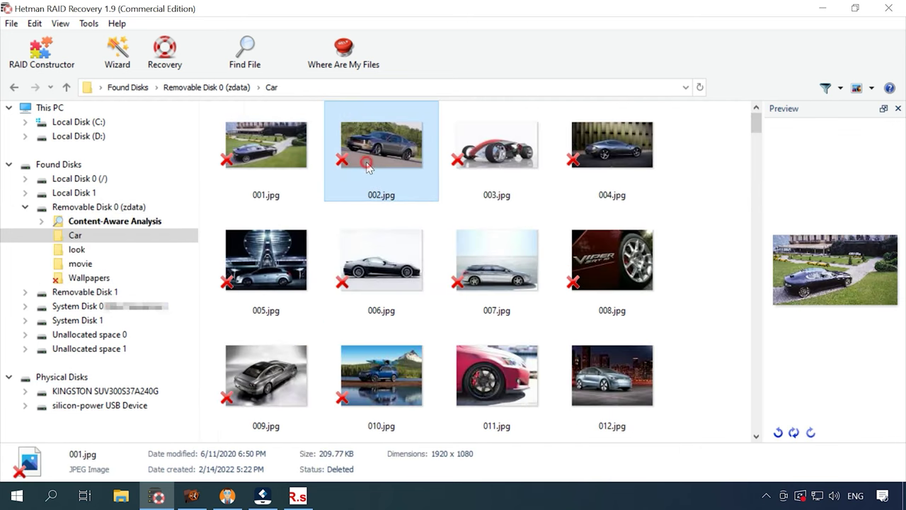
left_click(492, 169)
left_click_drag(756, 126, 755, 175)
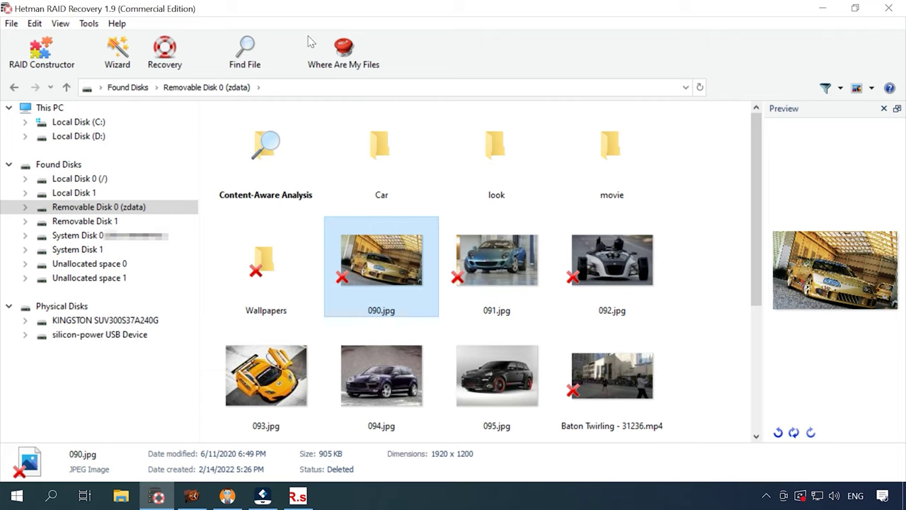
Open and dismiss the zdata disk's file search, and preview External Hard Disk.docx and Headphones.docx in its root folder
left_click(251, 66)
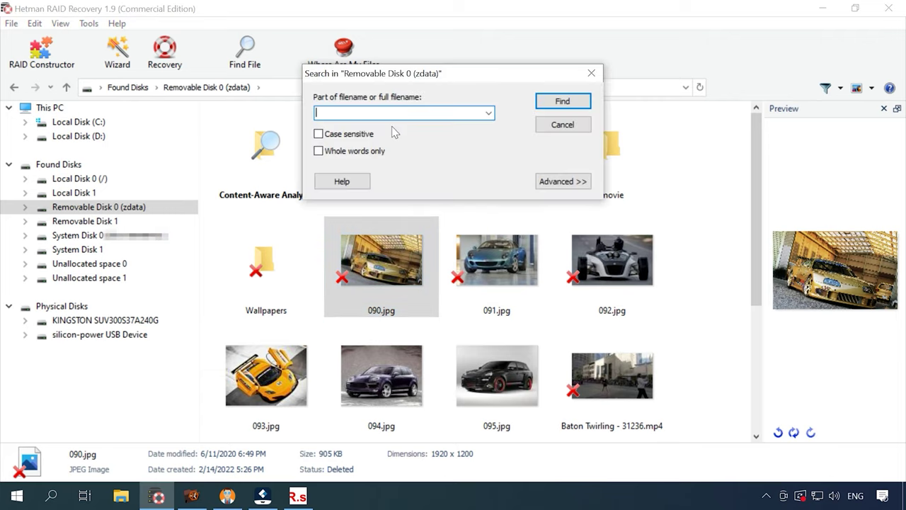
left_click(591, 73)
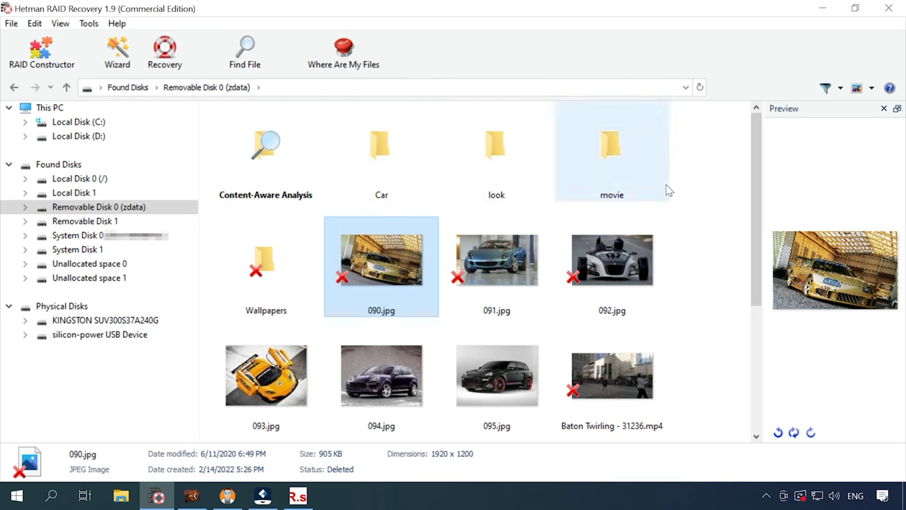
scroll(580, 238, "down", 3)
left_click(416, 357)
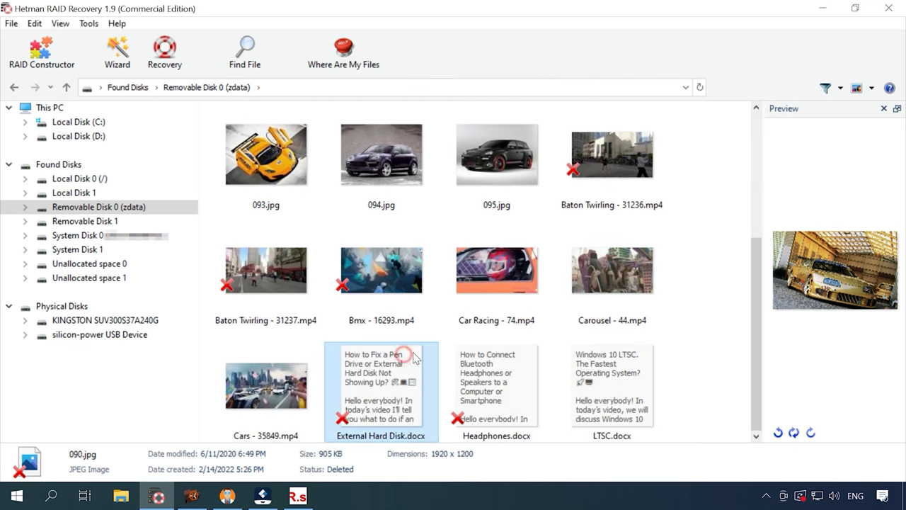
left_click(520, 381)
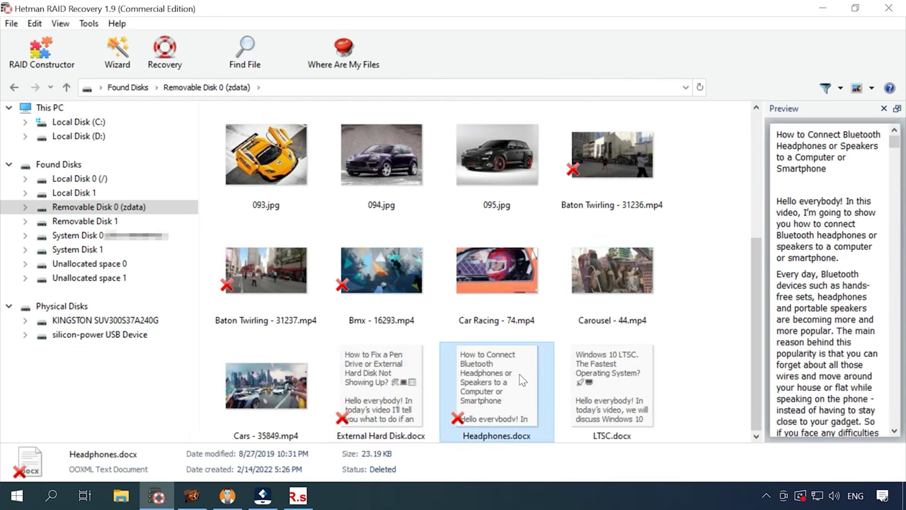
Play the deleted video Bmx - 16293.mp4 in the preview and skip ahead past its middle
left_click(392, 286)
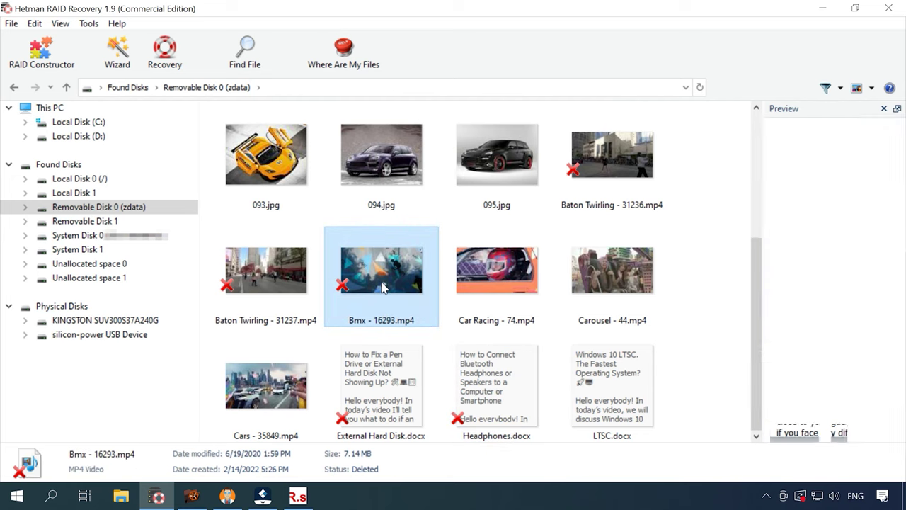
left_click(793, 432)
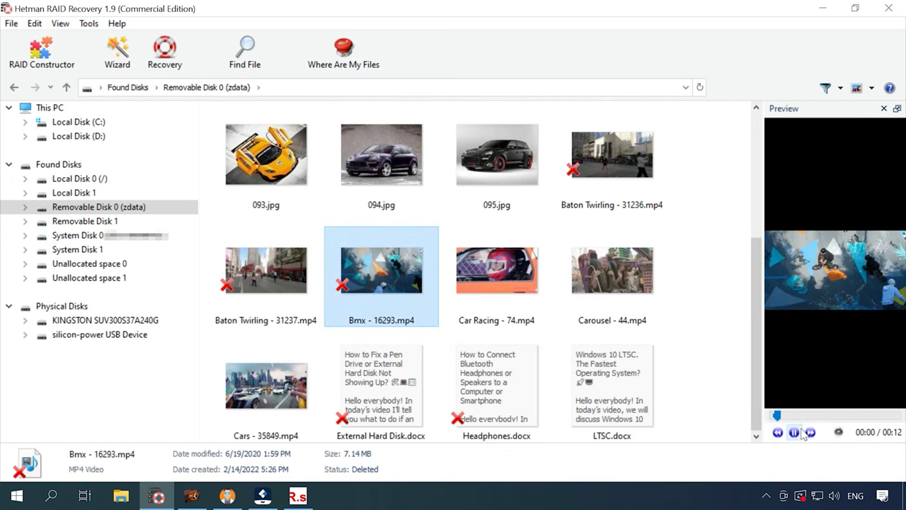
left_click(850, 416)
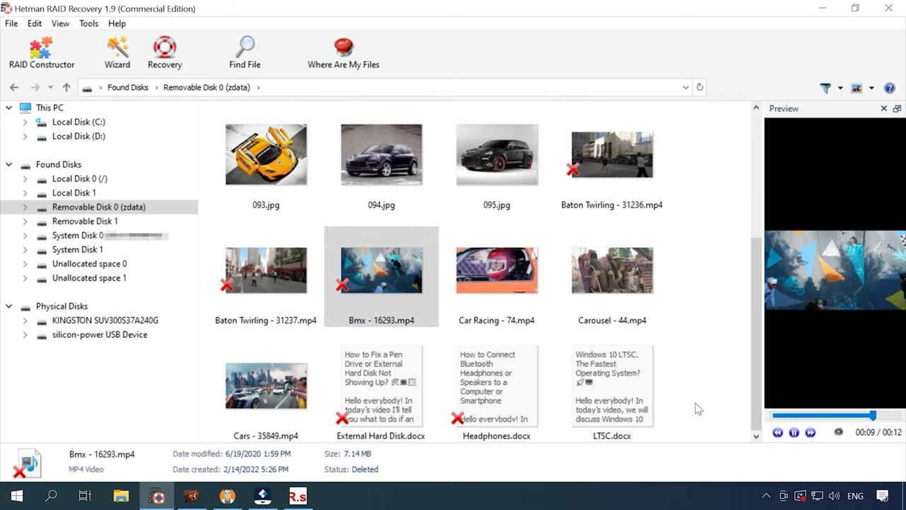
Return to the Car folder, check the previews of 001.jpg to 003.jpg and browse further through its images
scroll(425, 283, "up", 3)
double_click(396, 155)
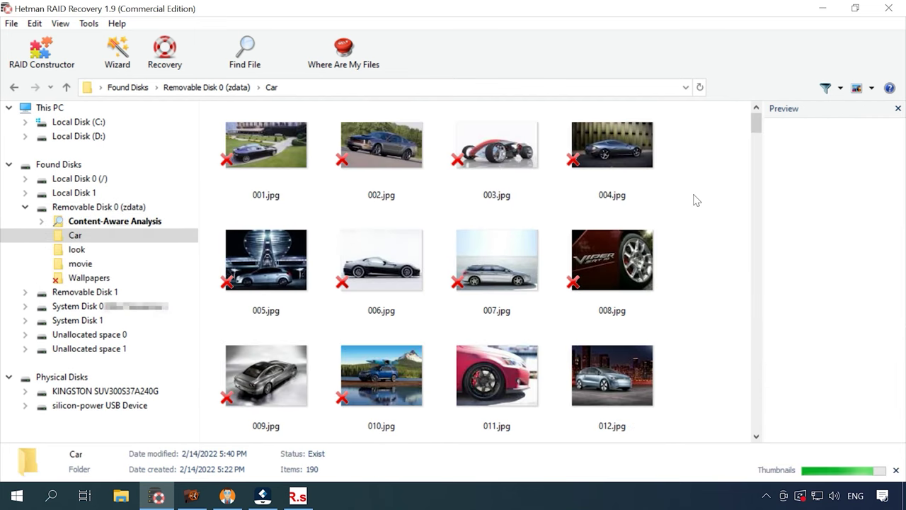
left_click(294, 174)
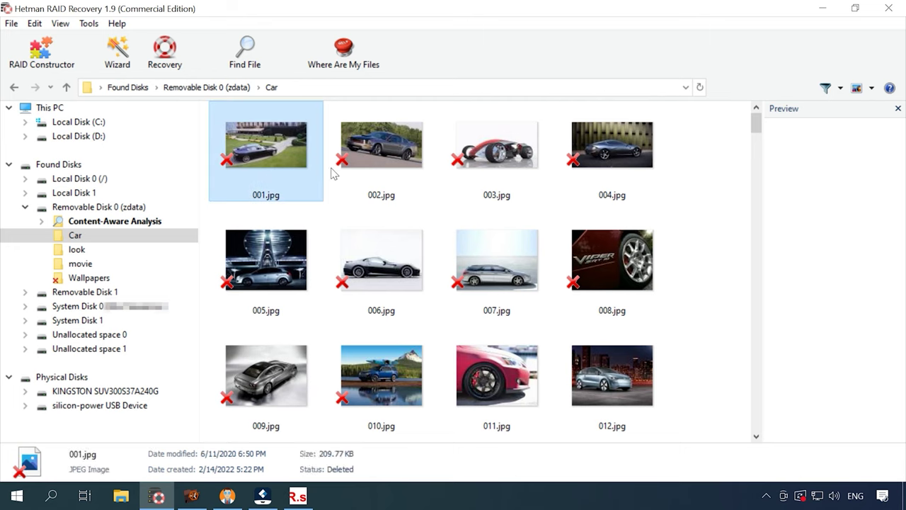
left_click(357, 159)
left_click(496, 164)
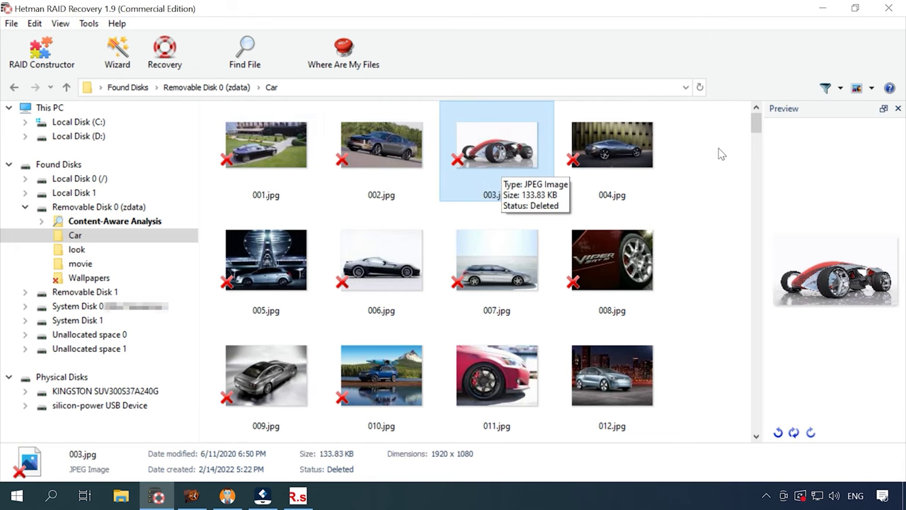
left_click(756, 149)
left_click_drag(756, 149, 776, 170)
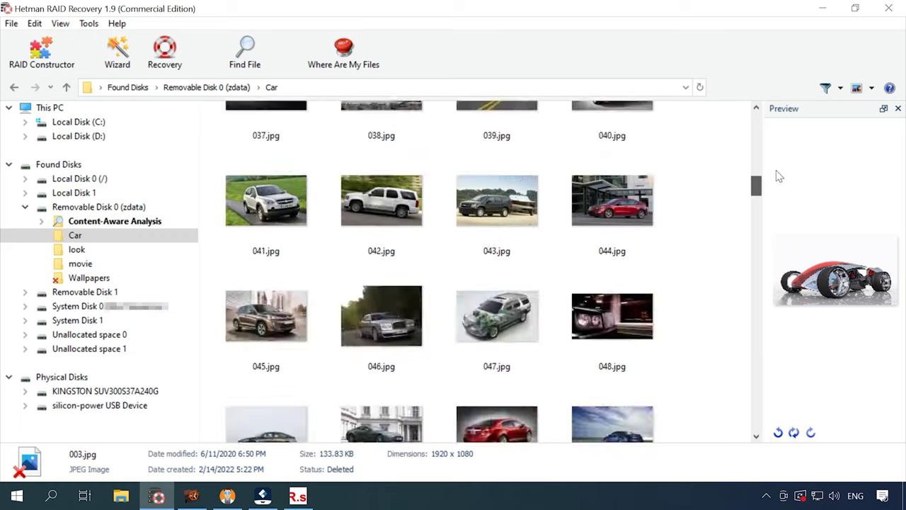
Open the deleted Wallpapers folder and preview pic6.jpg, pic7.jpg and pic8.jpg
left_click(89, 278)
left_click(408, 269)
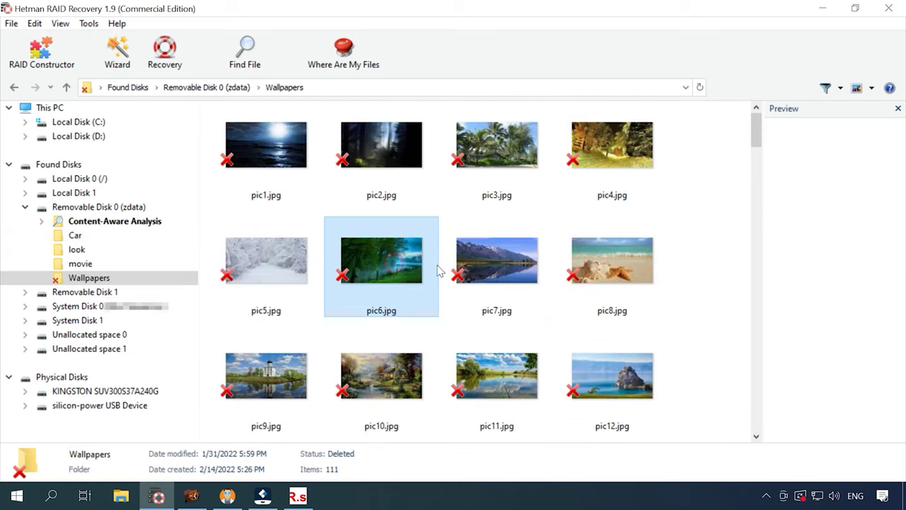
left_click(497, 269)
left_click(580, 276)
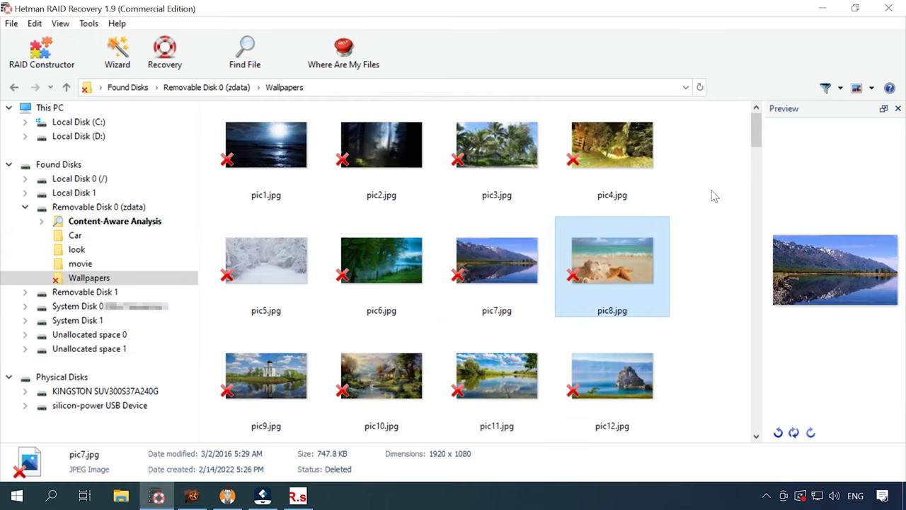
mouse_move(755, 136)
left_mouse_down()
mouse_move(761, 435)
mouse_move(757, 135)
left_mouse_up()
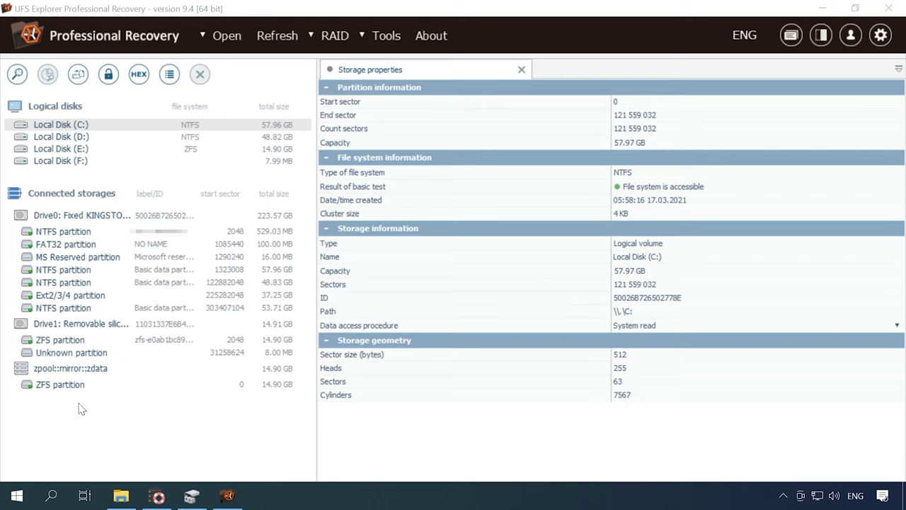
View the properties of the zpool::mirror::zdata storage and explore the file system of its ZFS partition
left_click(59, 371)
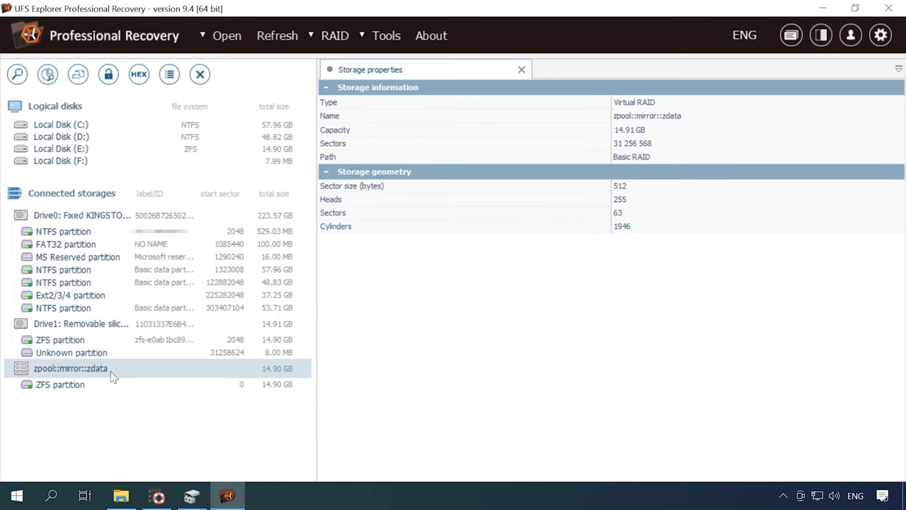
left_click(74, 388)
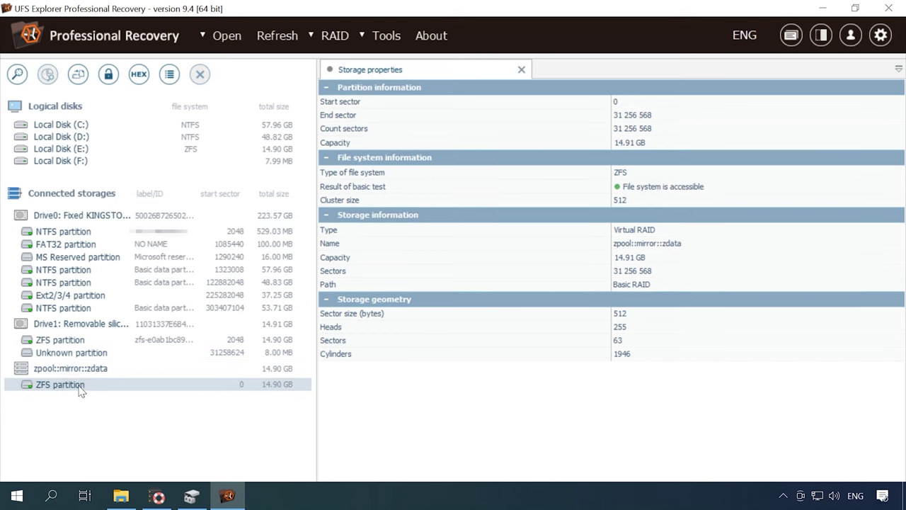
right_click(82, 391)
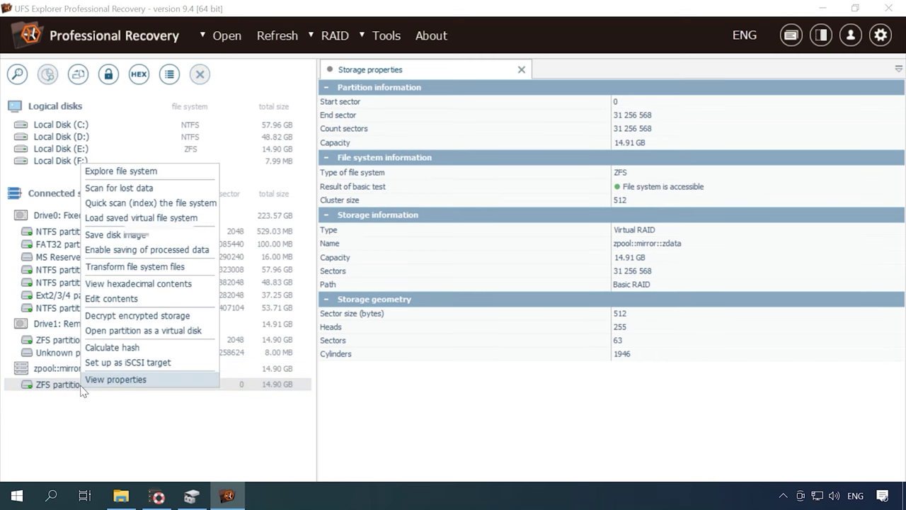
left_click(132, 174)
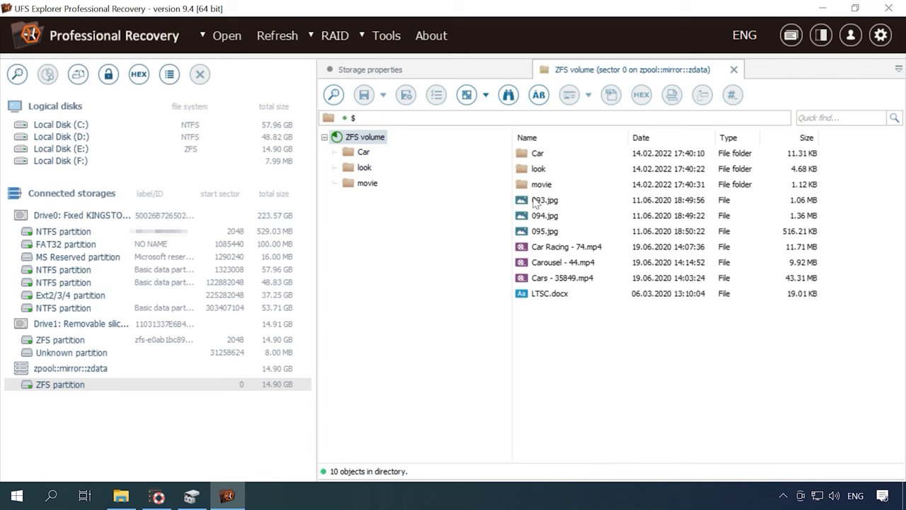
Look through the Car, look and movie folders of the ZFS volume, returning to the root each time
double_click(536, 153)
left_click(347, 119)
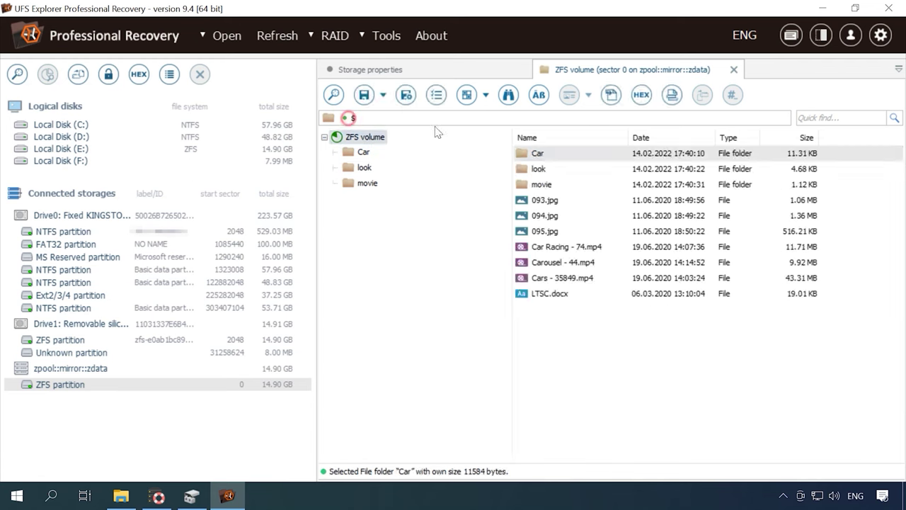
double_click(545, 167)
left_click(350, 119)
double_click(542, 184)
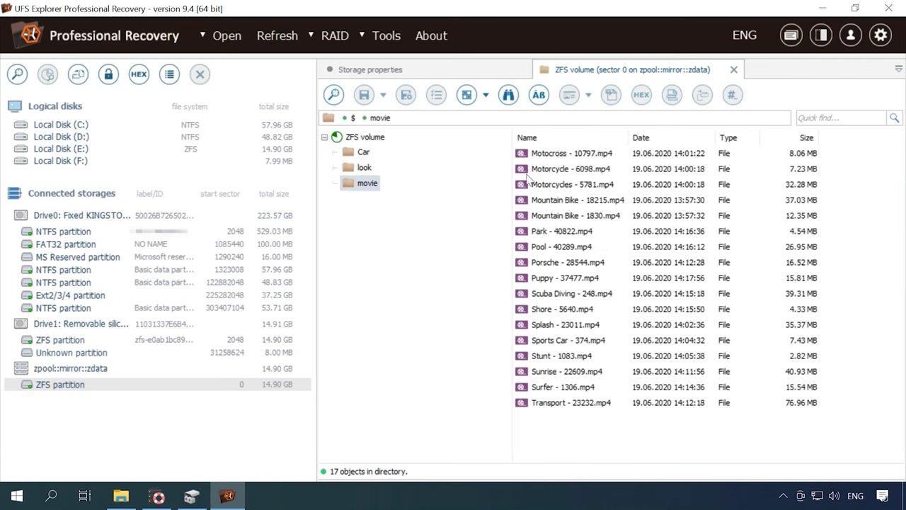
left_click(354, 119)
Check the file previews of 093.jpg, Car Racing - 74.mp4 and LTSC.docx in the volume's root
left_click(543, 199)
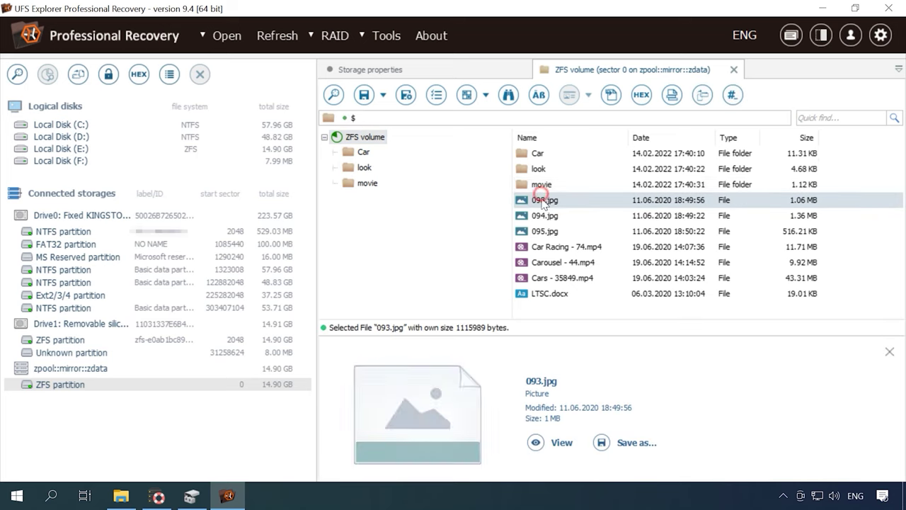
left_click(552, 248)
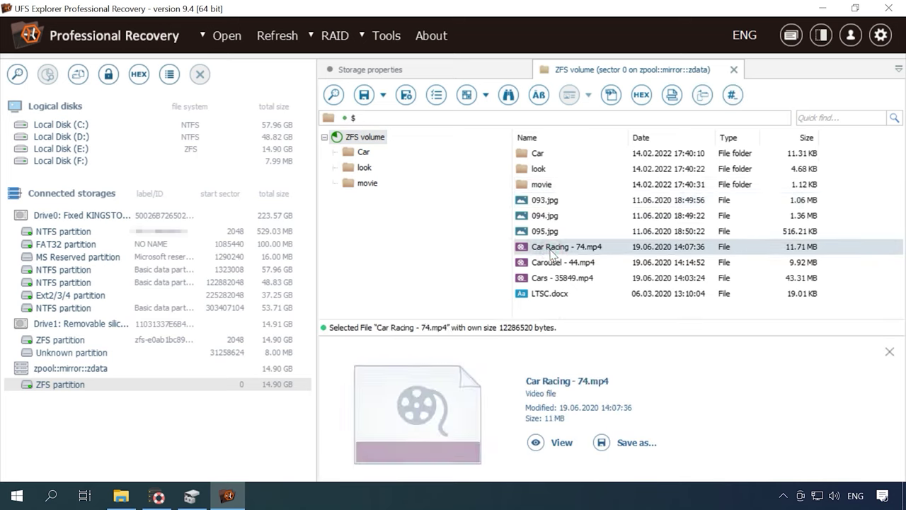
left_click(552, 296)
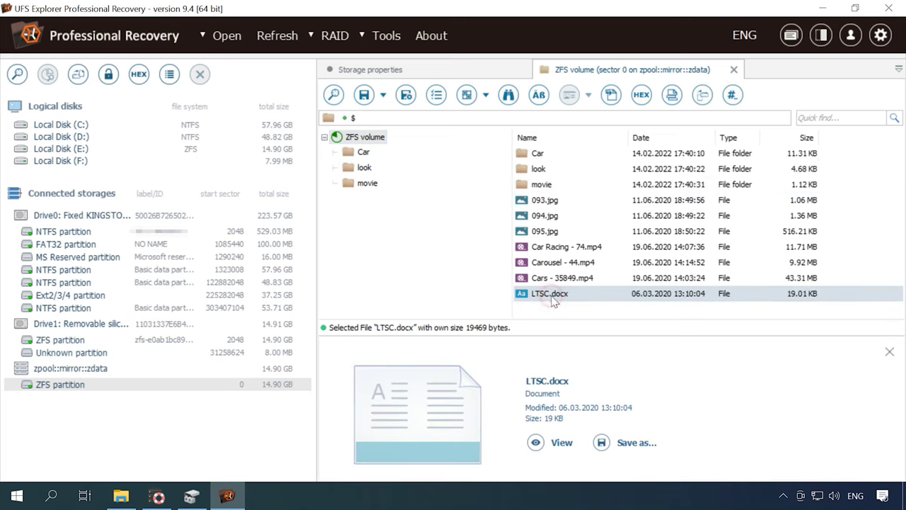
Quick scan (index) the ZFS partition's file system and examine the Car, look and movie folders in the scan result
right_click(66, 379)
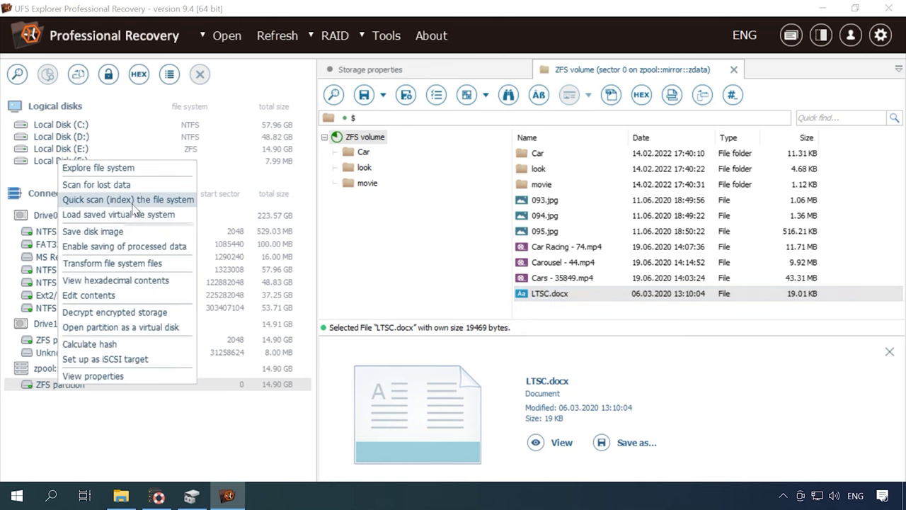
left_click(128, 199)
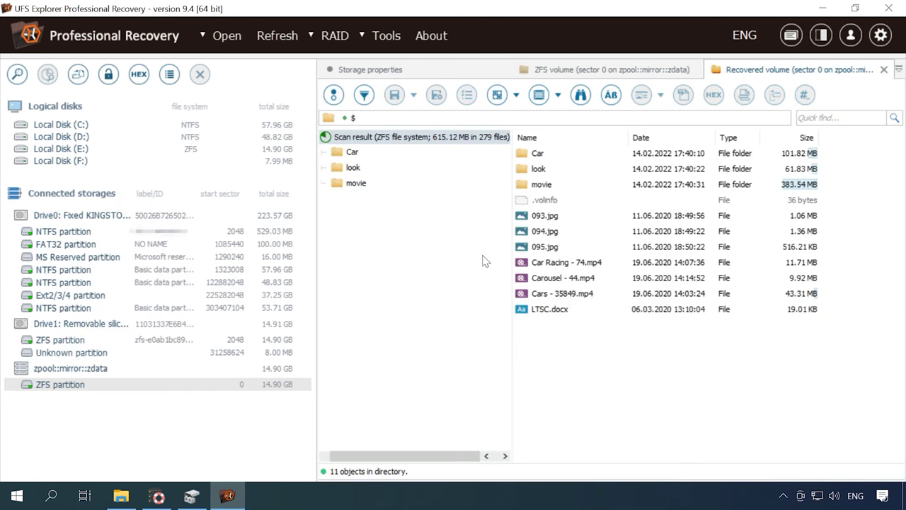
double_click(539, 153)
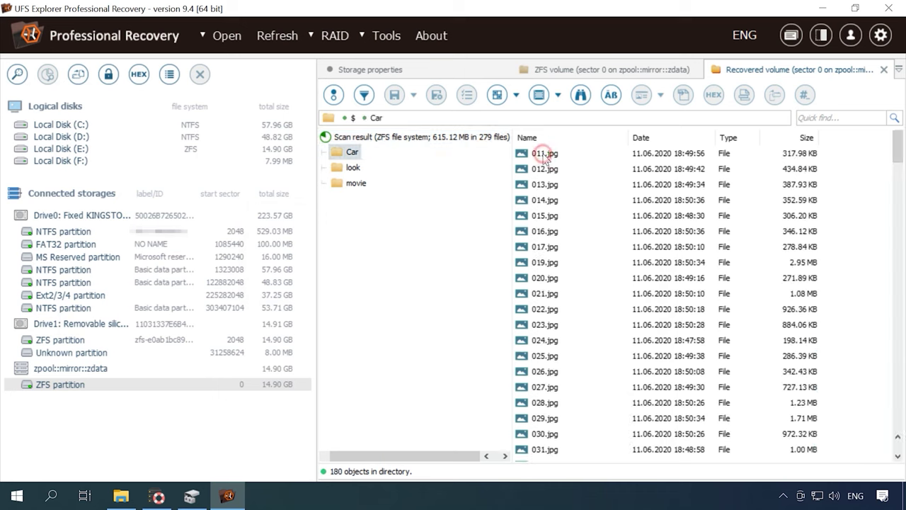
left_click(352, 118)
double_click(554, 168)
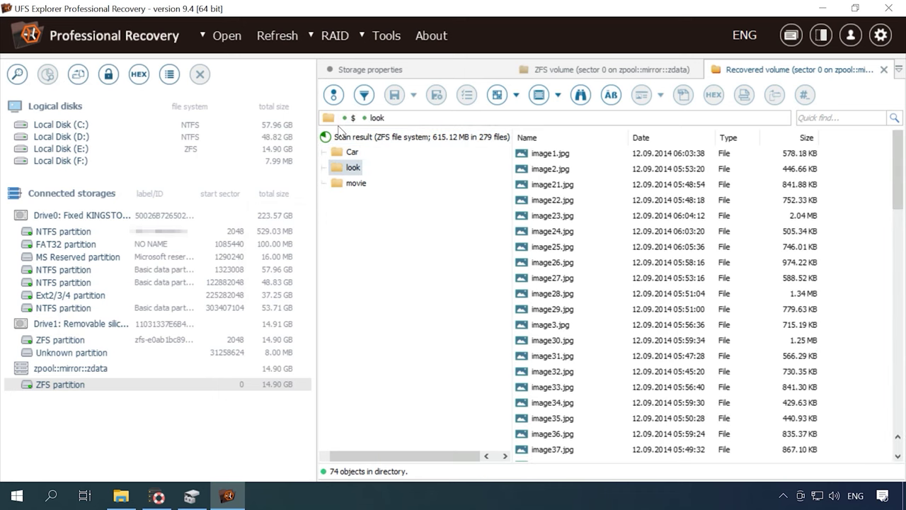
left_click(352, 118)
double_click(542, 184)
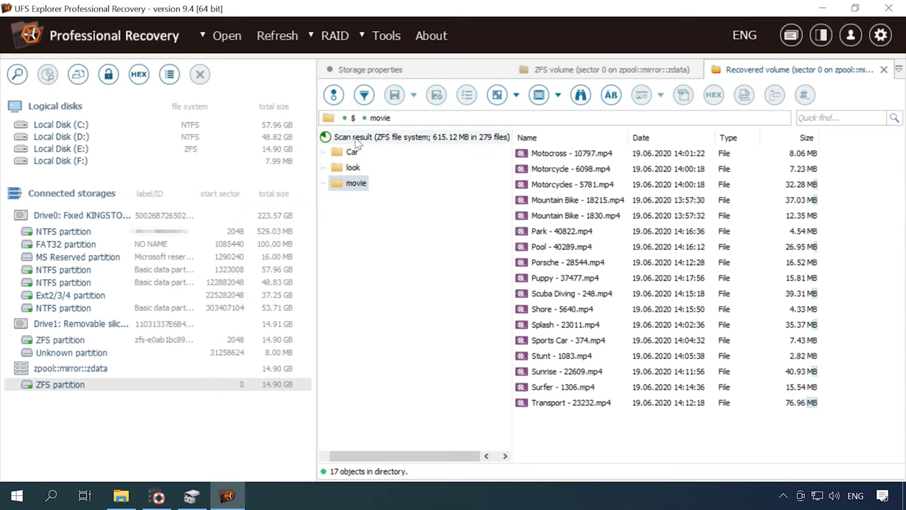
left_click(351, 118)
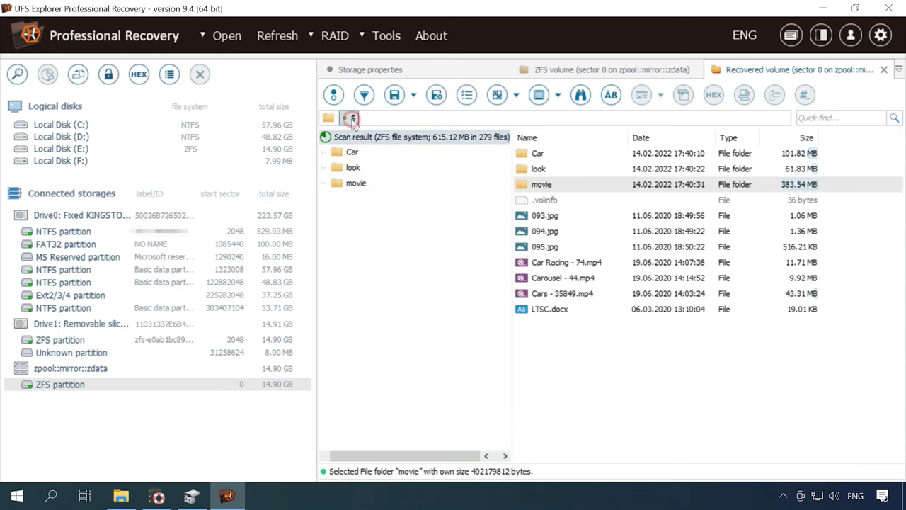
Scan the ZFS partition for lost data without producing IntelliRAW results, and open the ZFS scan result
right_click(64, 386)
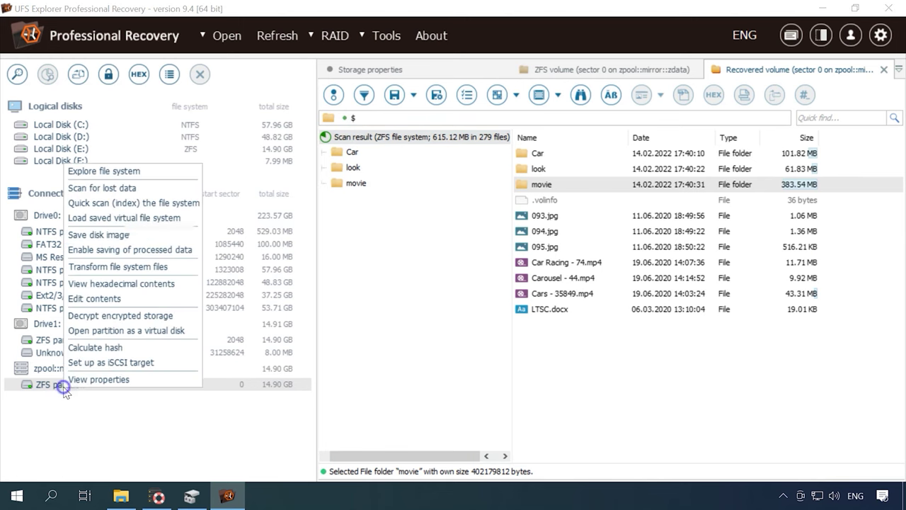
left_click(131, 188)
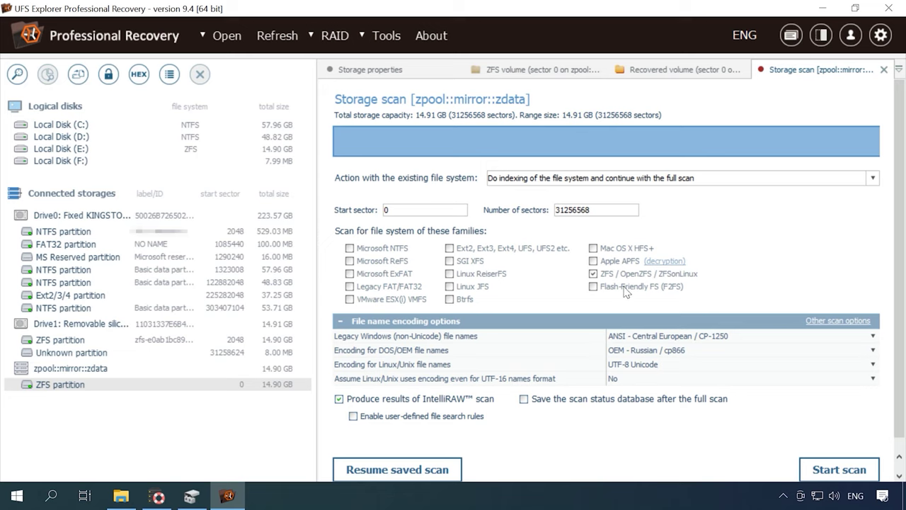
left_click(348, 400)
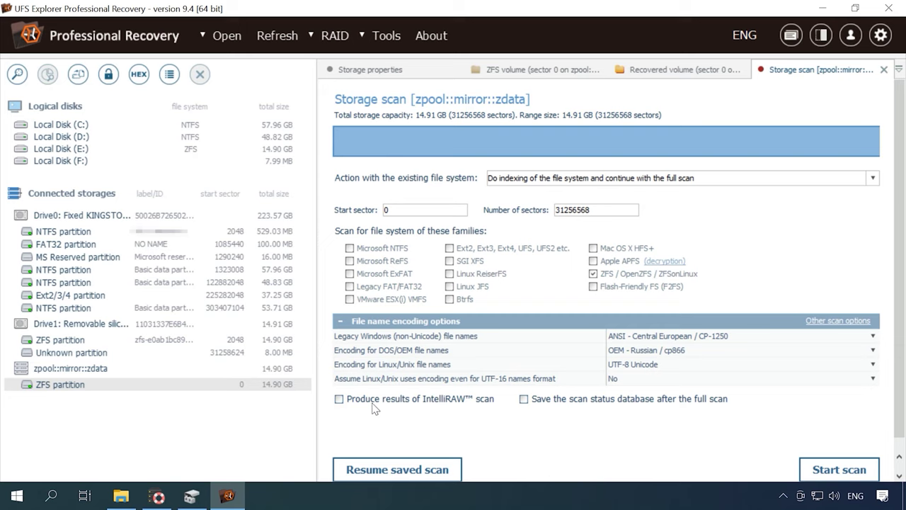
left_click(843, 477)
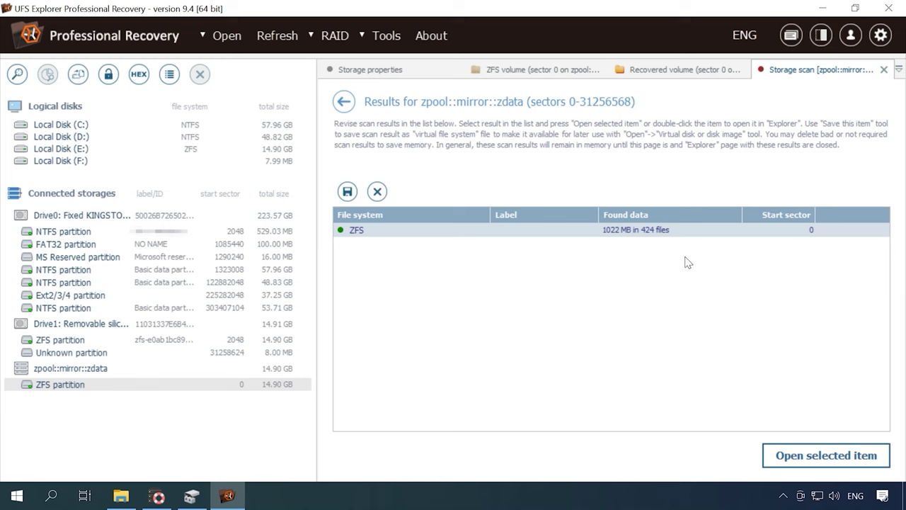
left_click(818, 455)
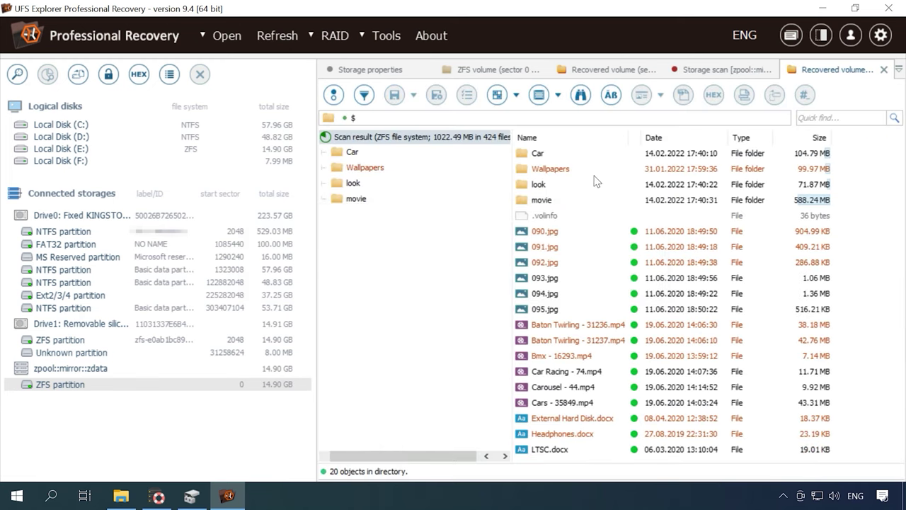
Check the previews of 090.jpg to 093.jpg in the recovered root and try to view Baton Twirling - 31236.mp4
left_click(551, 233)
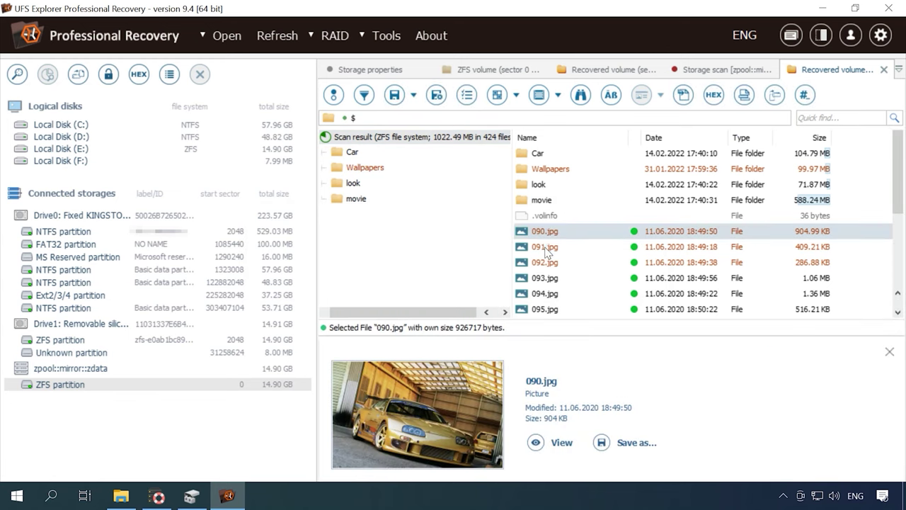
left_click(547, 248)
left_click(544, 263)
left_click(545, 293)
scroll(546, 266, "down", 2)
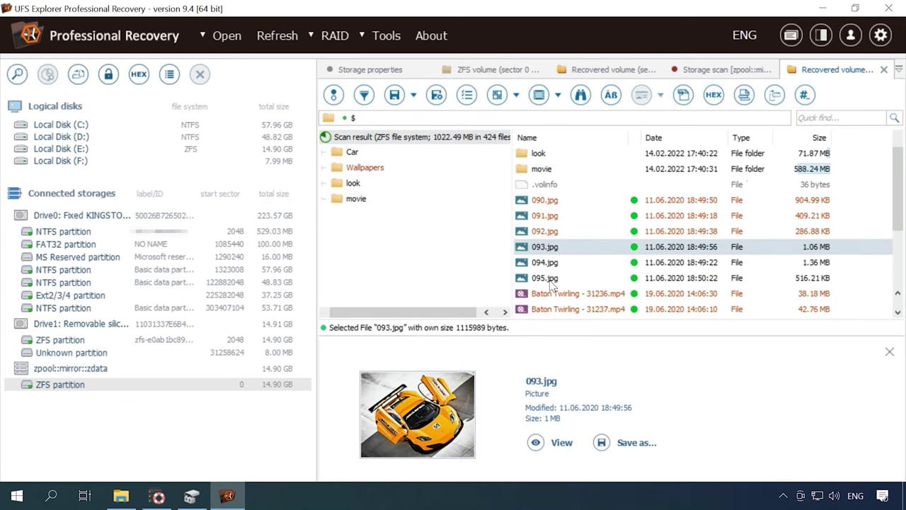
left_click(549, 267)
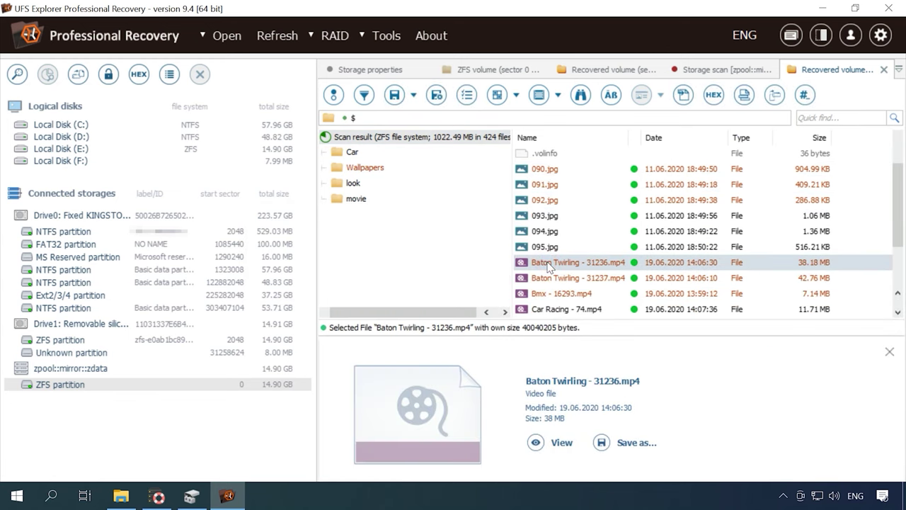
left_click(543, 441)
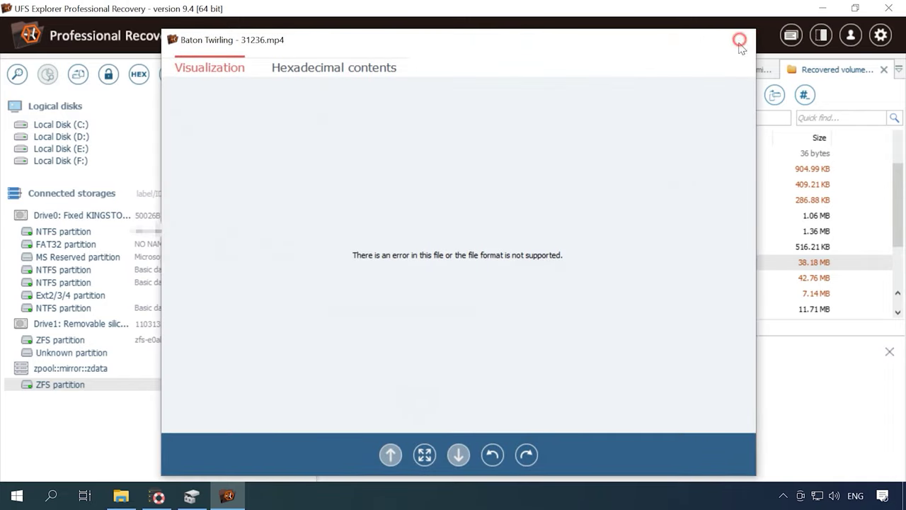
left_click(740, 41)
Check External Hard Disk.docx, Headphones.docx and LTSC.docx in the recovered root, viewing the contents of External Hard Disk.docx
scroll(559, 290, "down", 3)
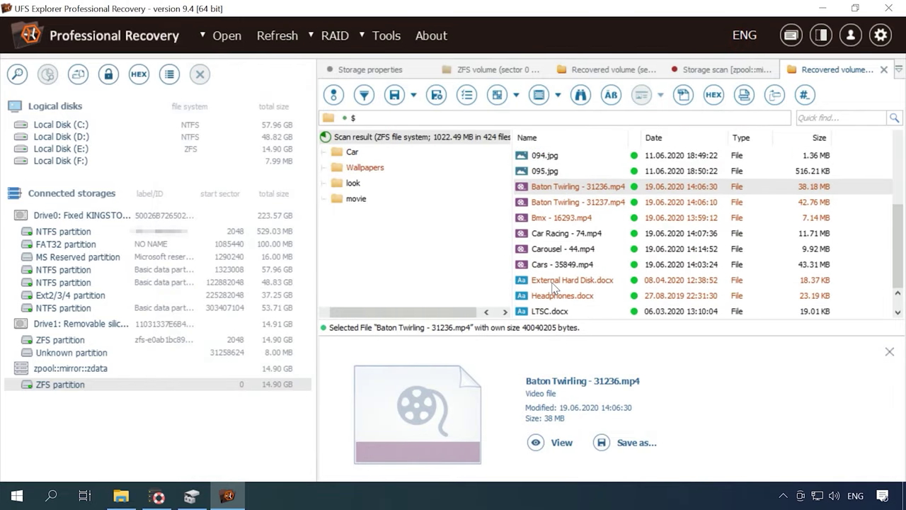
left_click(554, 281)
left_click(536, 441)
left_click(739, 41)
left_click(556, 297)
left_click(548, 311)
scroll(541, 304, "up", 3)
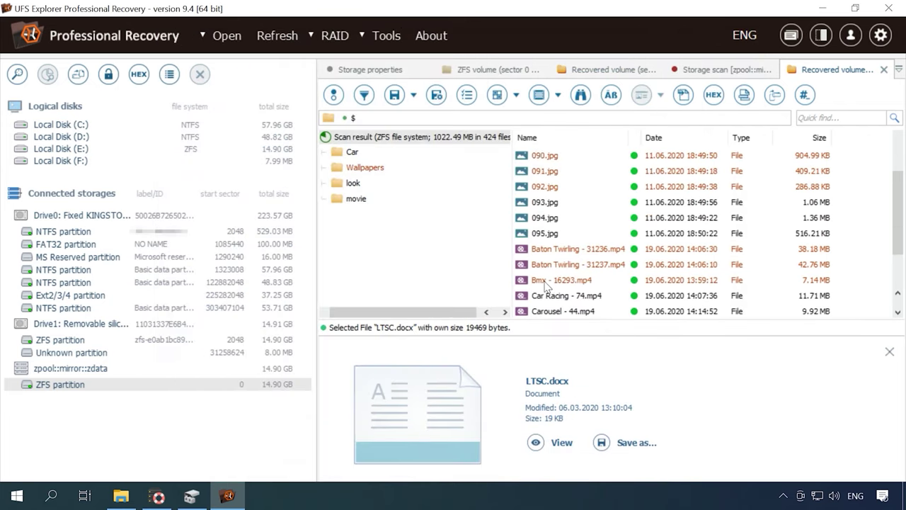
Preview the images in the recovered Car folder from 001.jpg through 010.jpg
double_click(547, 153)
left_click(546, 154)
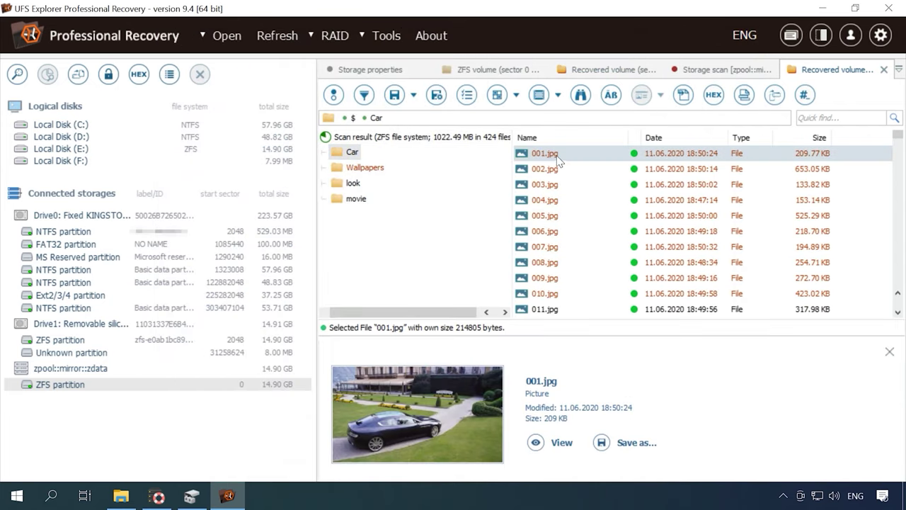
key("Down")
key("Down")
key("Down")
key("Down")
key("Down")
key("Down")
key("Down")
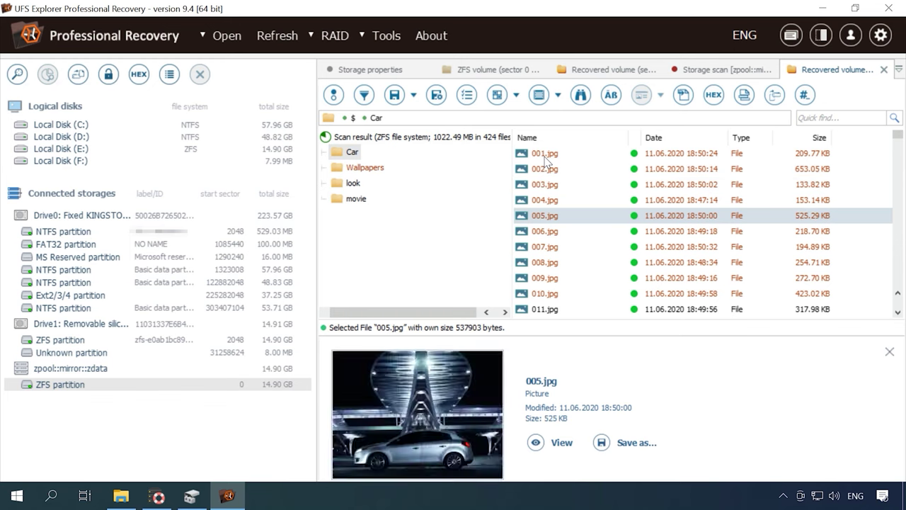
key("Down")
key("Down")
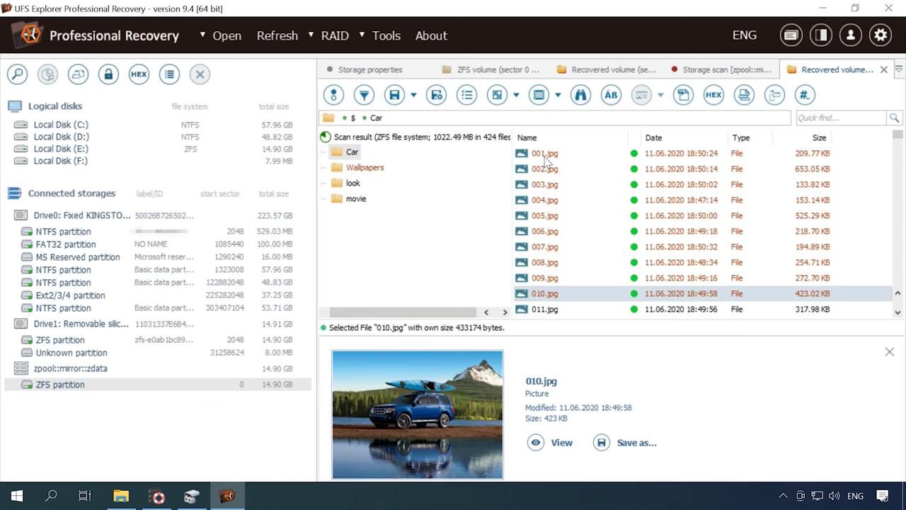
Preview the deleted images in the recovered Wallpapers folder, starting with pic1.jpg and sampling files further down the list
left_click(352, 117)
double_click(524, 168)
left_click(550, 157)
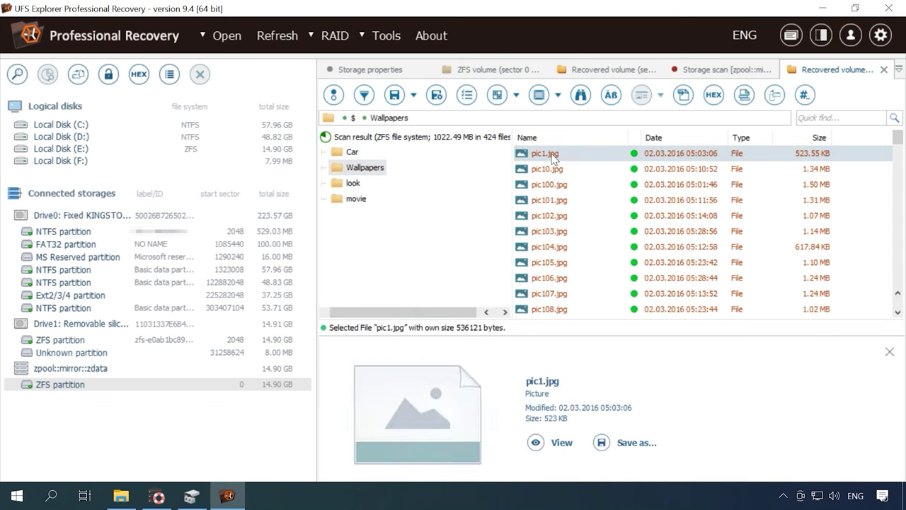
key("Down")
key("Down")
key("Down")
key("Down")
key("Down")
key("Down")
key("Down")
key("Down")
key("Down")
key("Down")
key("Down")
key("Down")
key("Down")
key("Down")
key("Down")
key("Down")
key("Down")
key("Down")
key("Down")
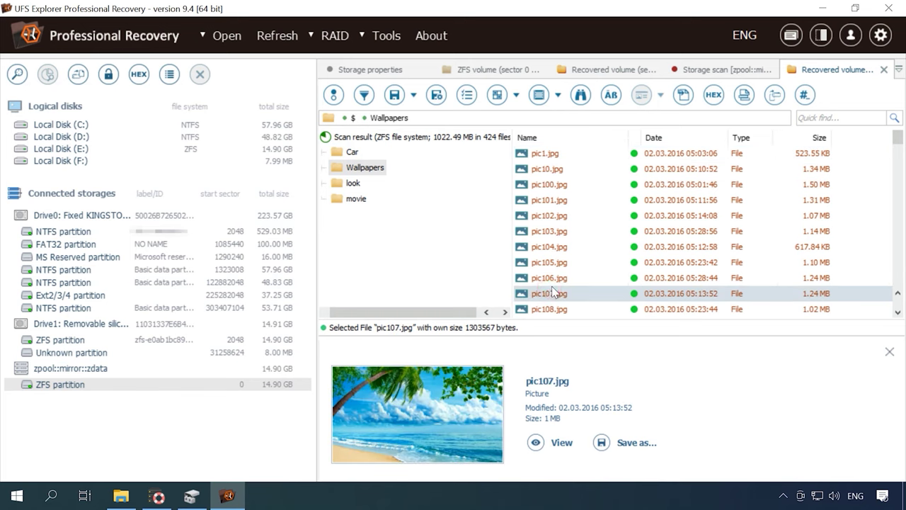
scroll(556, 291, "down", 2)
scroll(555, 292, "down", 2)
left_click(556, 292)
scroll(556, 292, "down", 7)
left_click(556, 292)
scroll(555, 292, "down", 3)
left_click(555, 292)
Preview image13.jpg in the recovered look folder and check Ferris Wheel - 27057.mp4 and Liverpool - 29605.mp4 in the movie folder
left_click(368, 137)
double_click(542, 184)
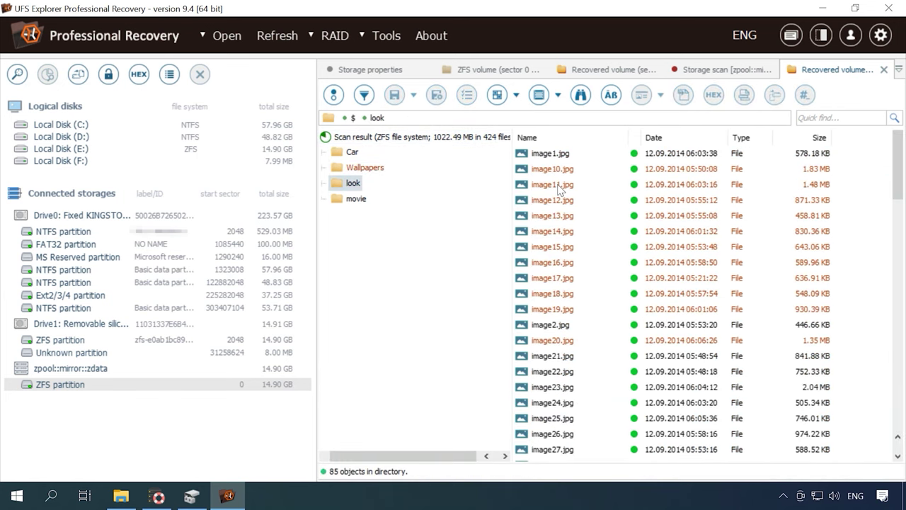
left_click(557, 216)
left_click(354, 117)
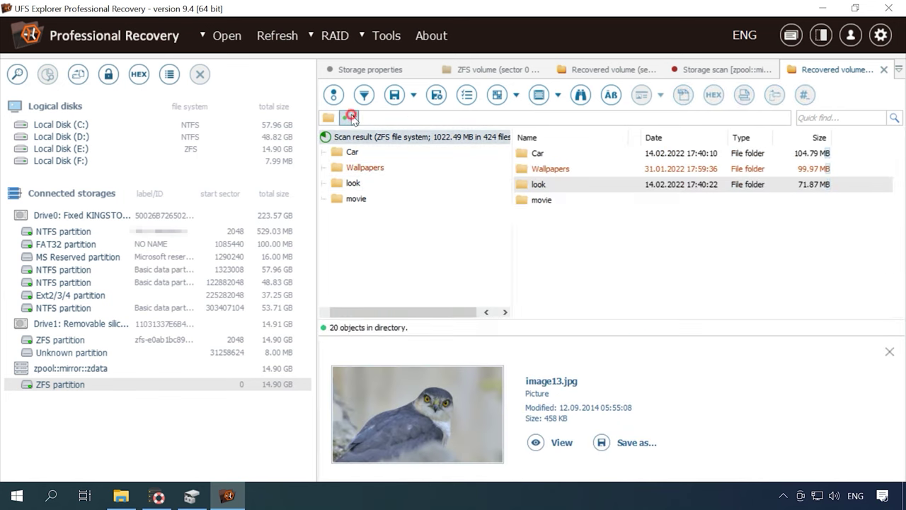
double_click(550, 202)
left_click(557, 186)
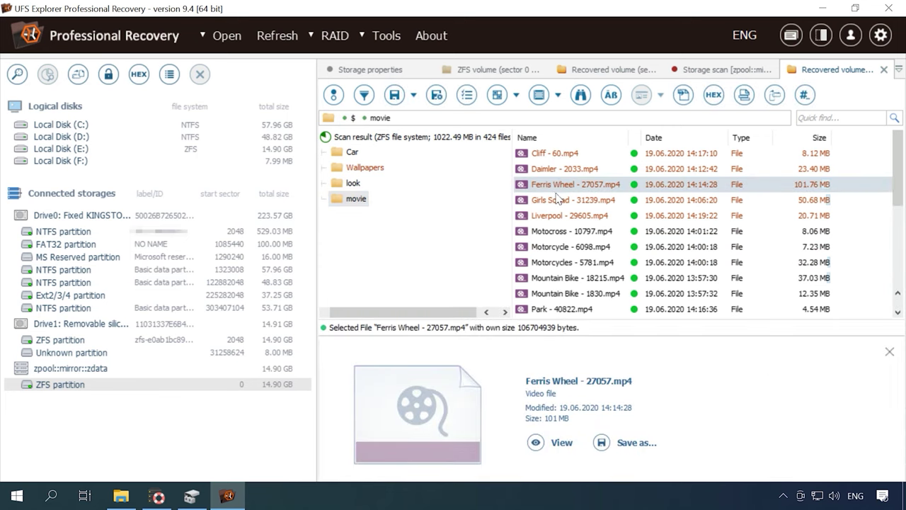
left_click(558, 215)
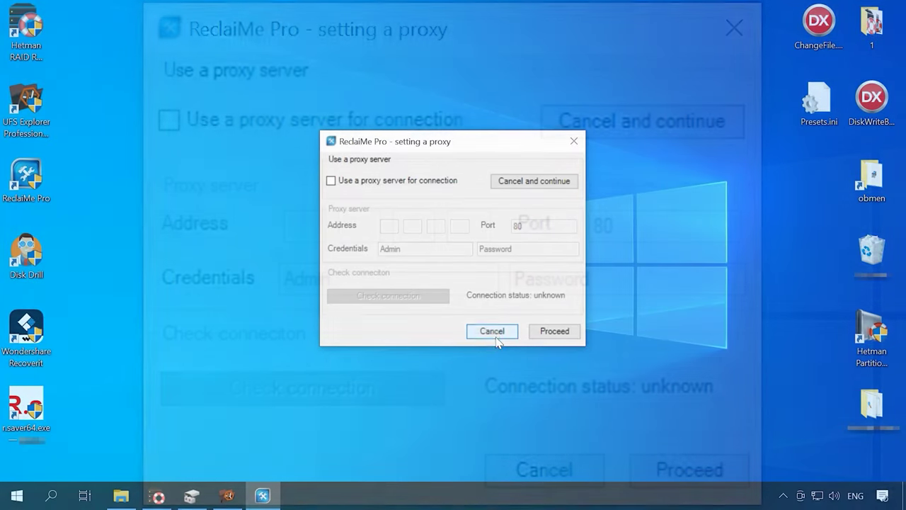
Start ReclaiMe Pro without a proxy and list the drives with ZFS added to the target partition types
left_click(549, 478)
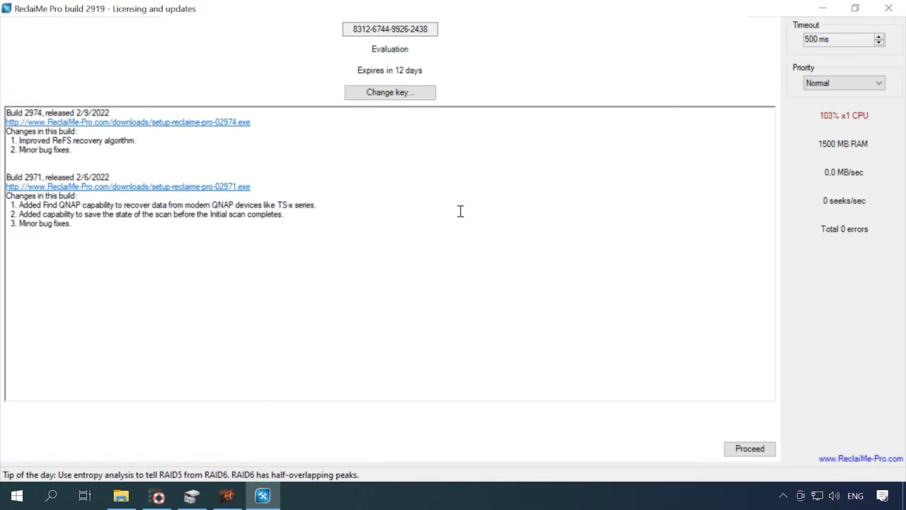
left_click(747, 453)
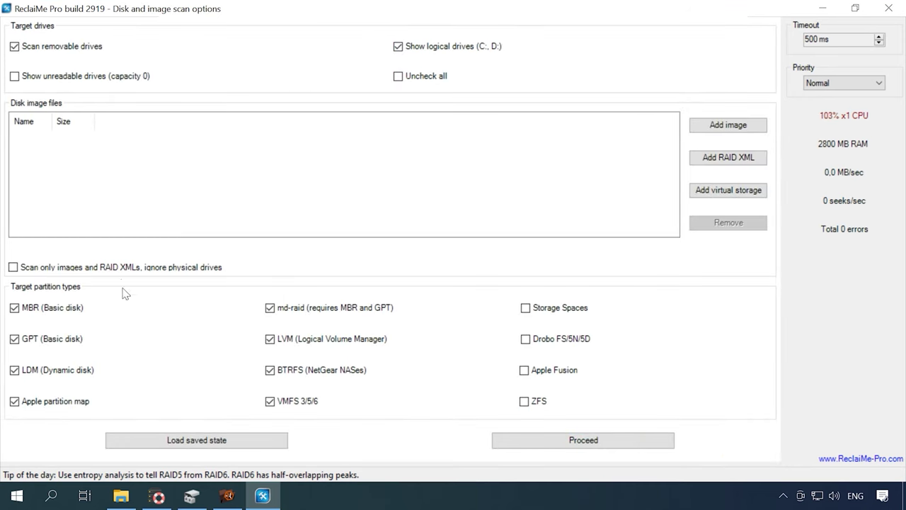
left_click(524, 402)
left_click(599, 439)
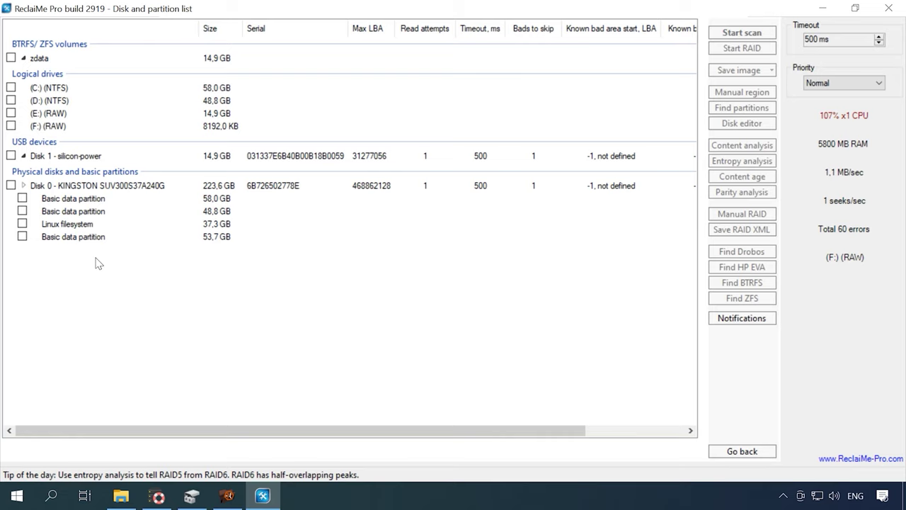
Select the ZFS partition of Disk 1 - silicon-power and open its filesystem recovery parameters
left_click(24, 156)
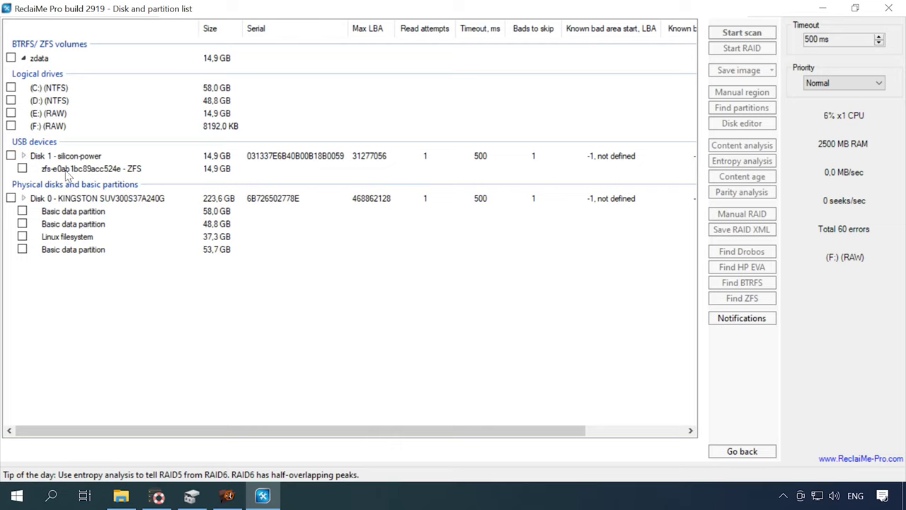
left_click(22, 169)
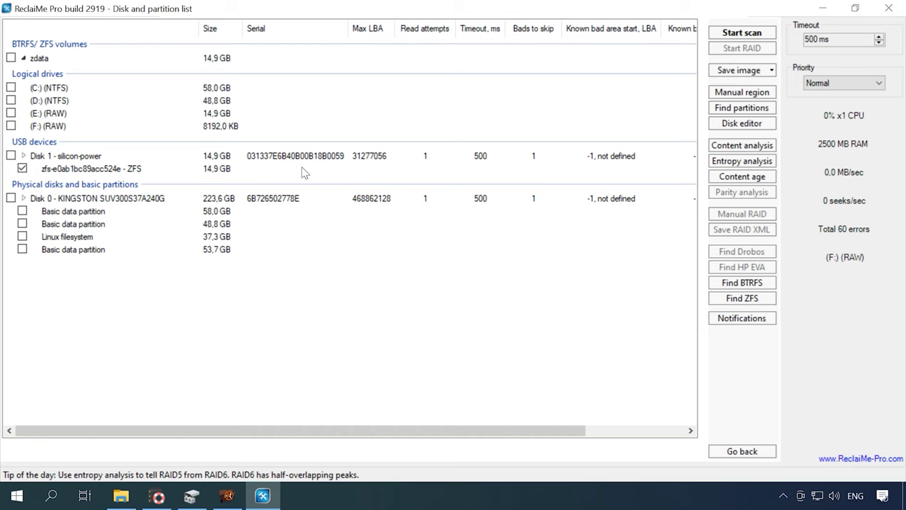
left_click(755, 37)
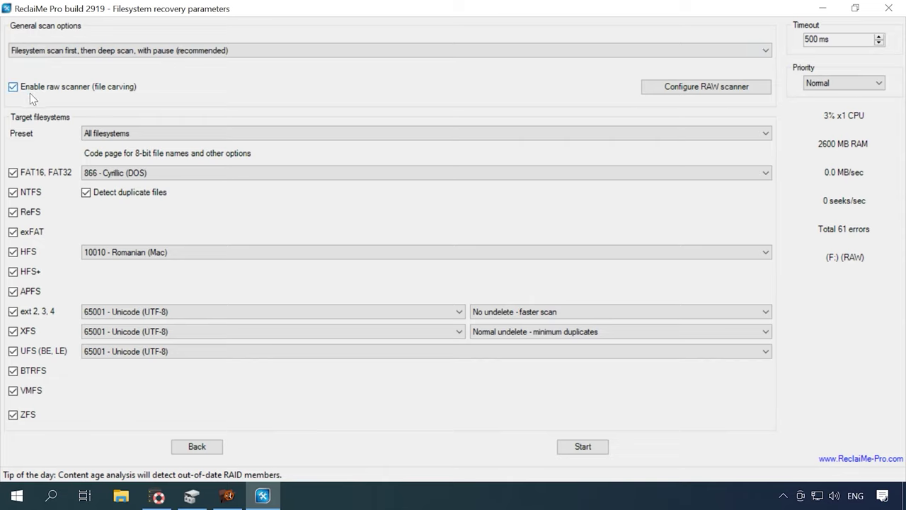
Leave only ZFS as the target filesystem and start the scan
left_click(14, 173)
left_click(14, 192)
left_click(13, 213)
left_click(13, 232)
left_click(12, 252)
left_click(13, 271)
left_click(12, 292)
left_click(13, 331)
left_click(13, 351)
left_click(14, 370)
left_click(13, 391)
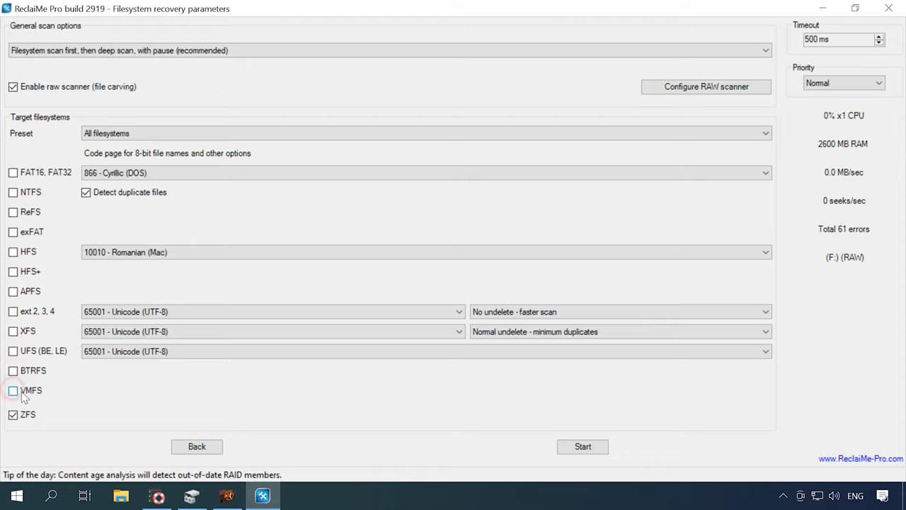
left_click(580, 450)
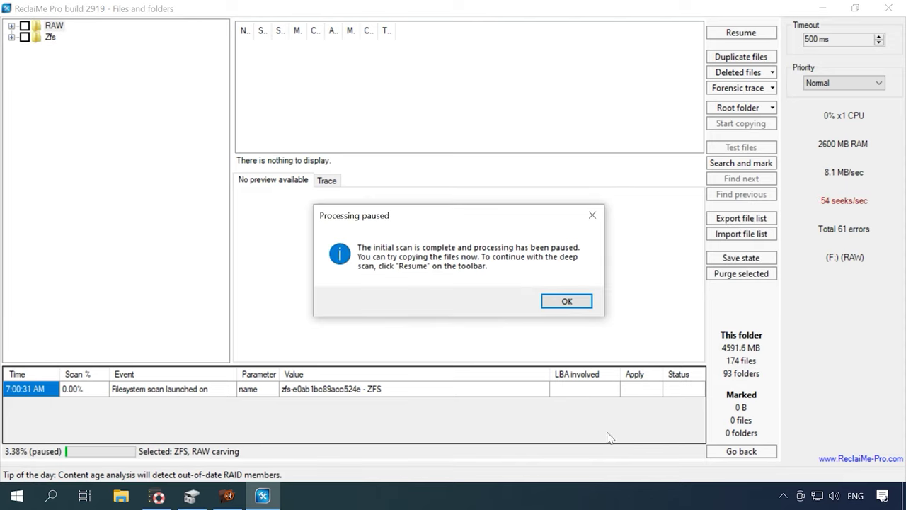
Dismiss the pause notice, expand the Documents, Executable and Graphics folders under RAW, and open the Jpeg folder
left_click(559, 303)
double_click(54, 25)
left_click(59, 38)
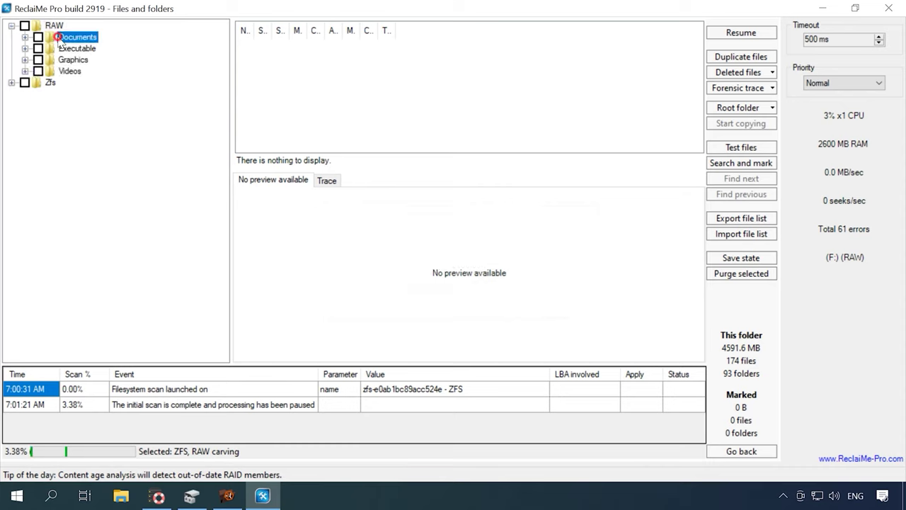
double_click(60, 39)
left_click(24, 71)
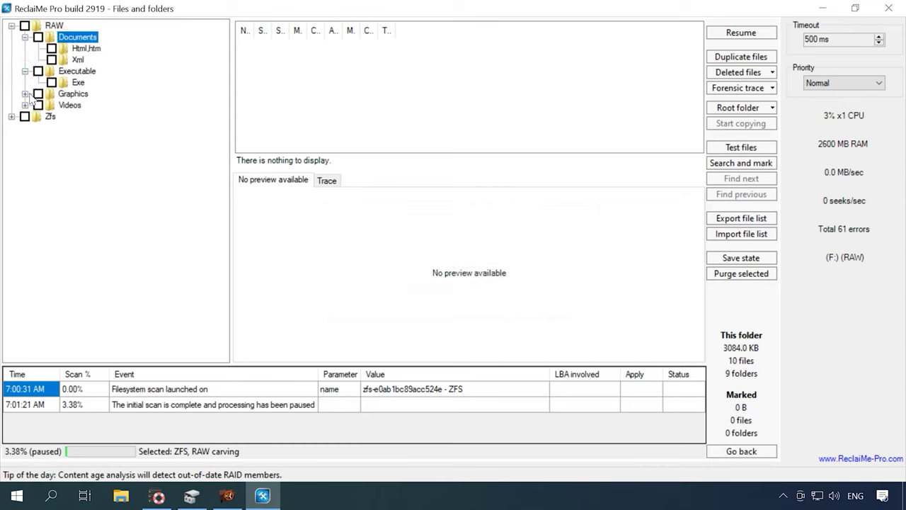
left_click(24, 93)
left_click(78, 105)
Preview the carved images in the Jpeg folder one by one, from 000000008301.jpeg through 000000014963.jpeg
left_click(279, 47)
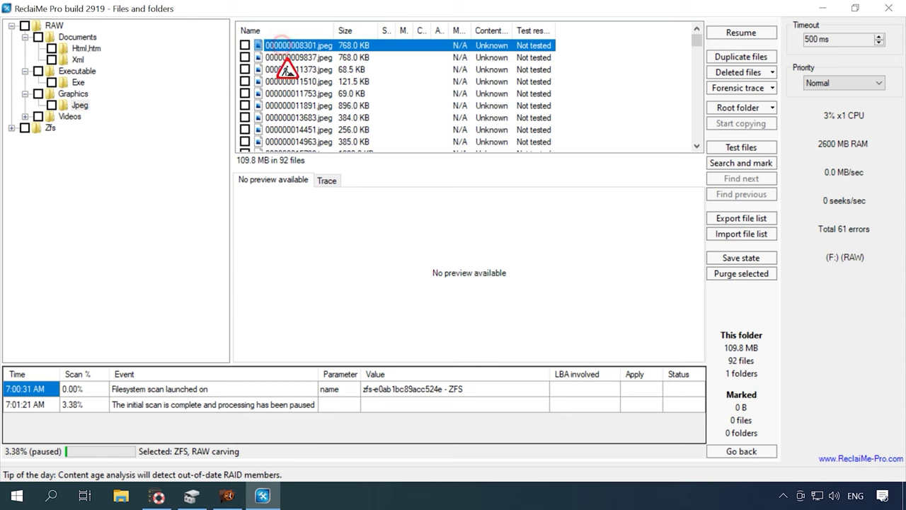
left_click(301, 60)
left_click(304, 69)
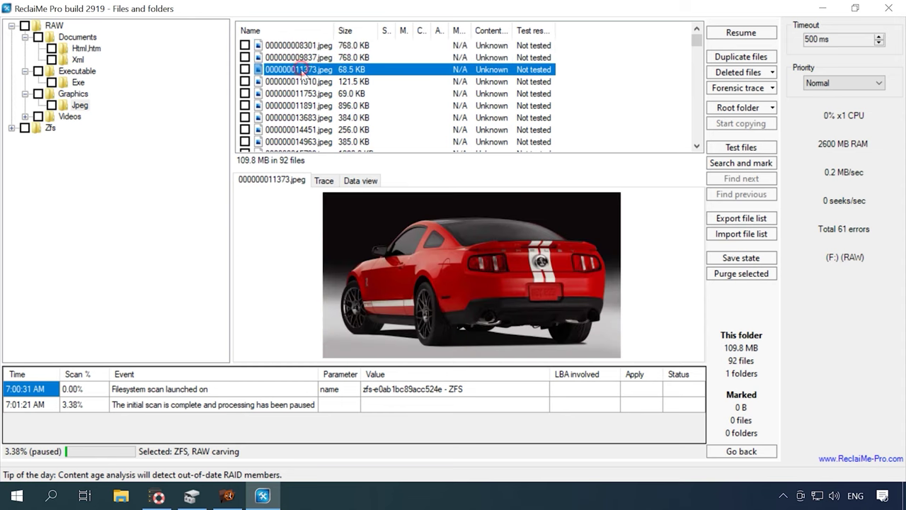
left_click(301, 81)
left_click(301, 94)
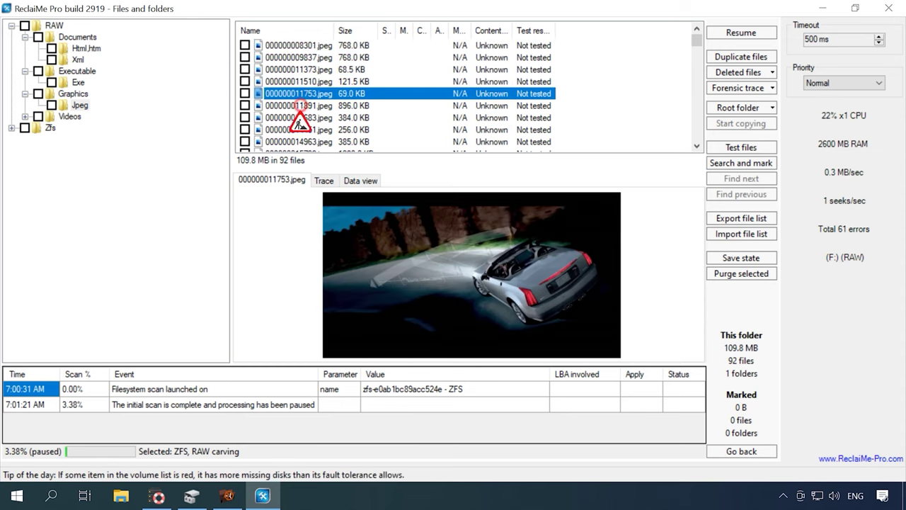
left_click(302, 106)
left_click(302, 117)
left_click(303, 130)
left_click(302, 141)
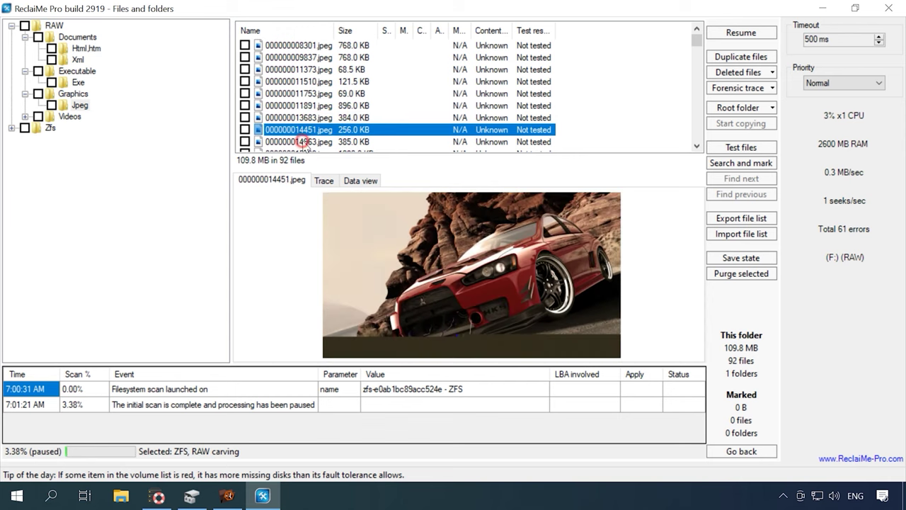
scroll(311, 128, "down", 3)
scroll(328, 110, "up", 1)
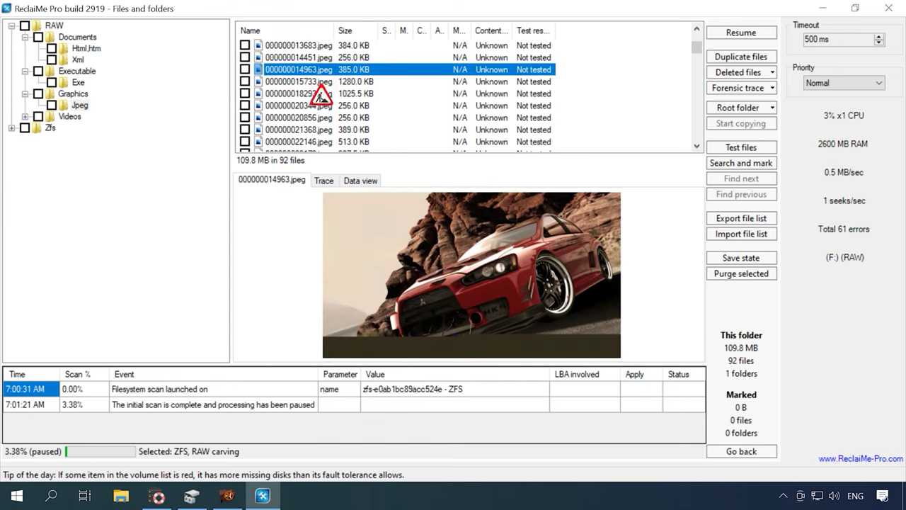
Preview the next carved images in the Jpeg folder one by one, from 000000015733.jpeg through 000000023947.jpeg
left_click(323, 83)
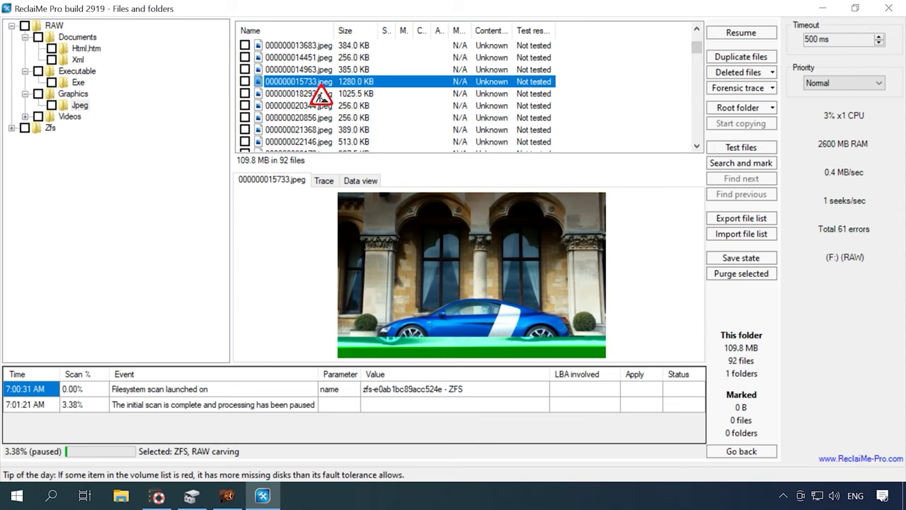
key("Down")
key("Down")
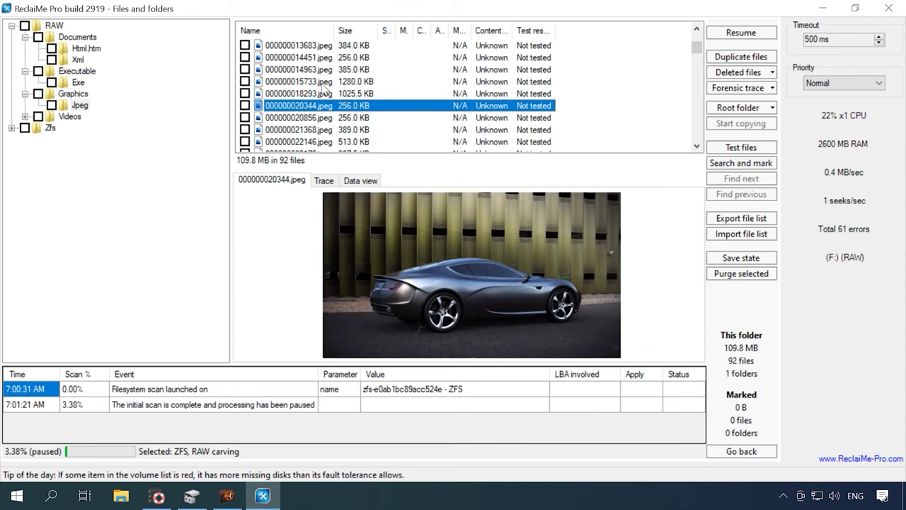
key("Down")
key("Down")
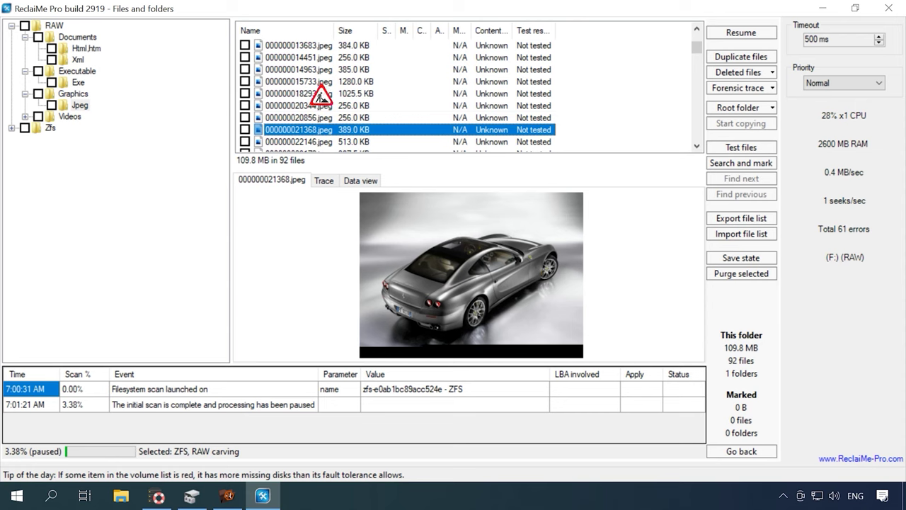
key("Down")
key("Down")
key("Down")
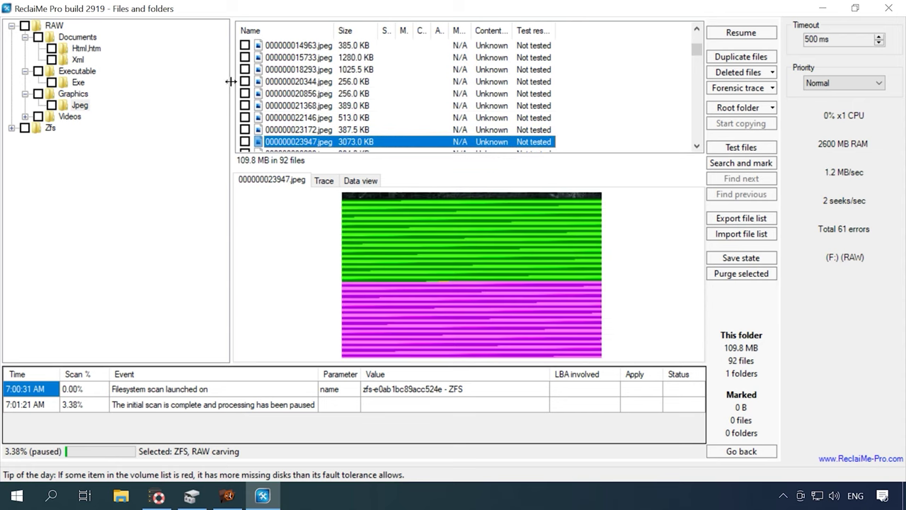
Open the Mp4 folder under Videos and test playback of carved clips, including 000000073509.mp4, 000000128806.mp4 and 000000476173.mp4
double_click(69, 116)
left_click(78, 129)
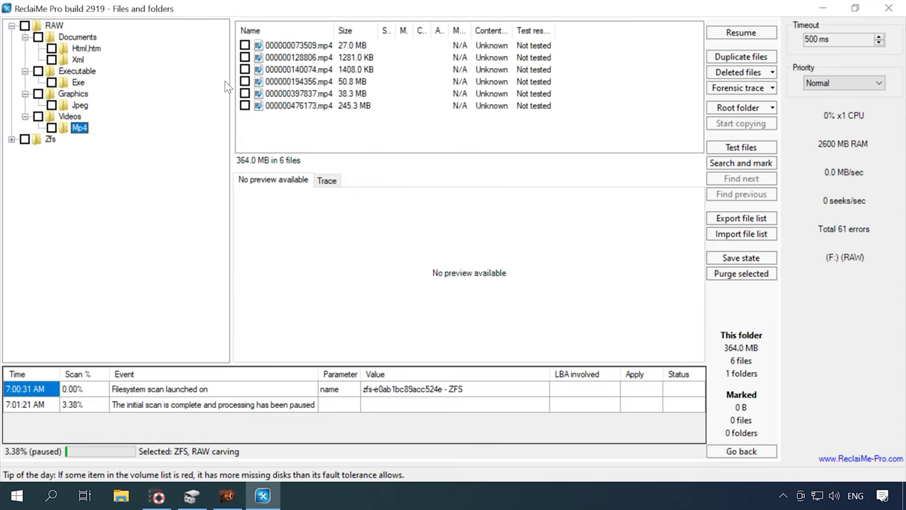
left_click(289, 46)
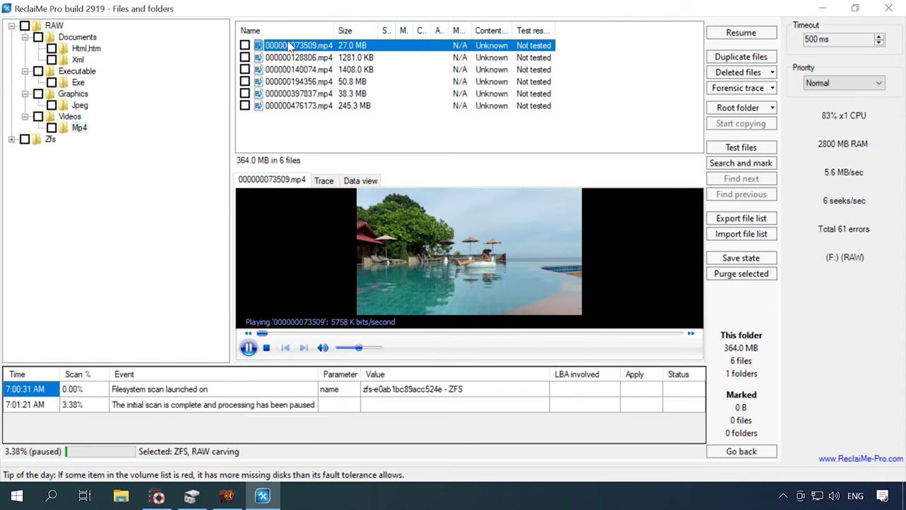
left_click(443, 338)
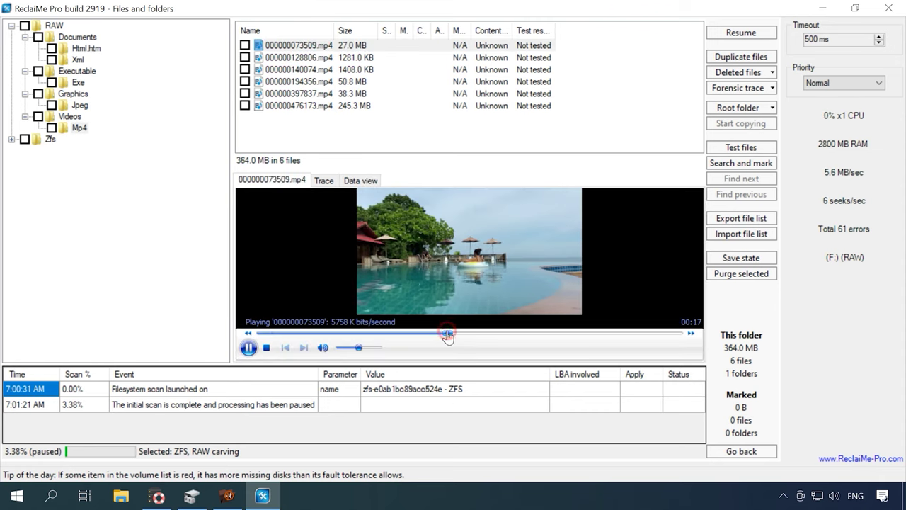
left_click(274, 57)
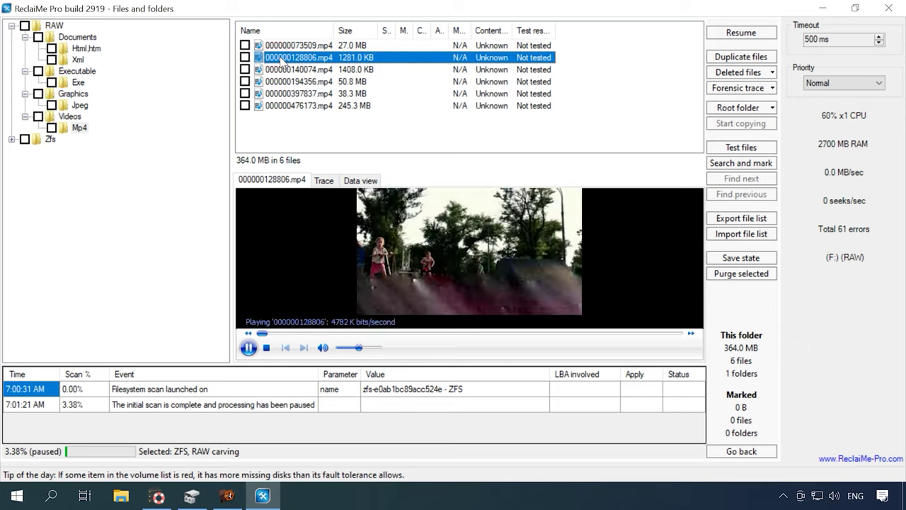
left_click(291, 106)
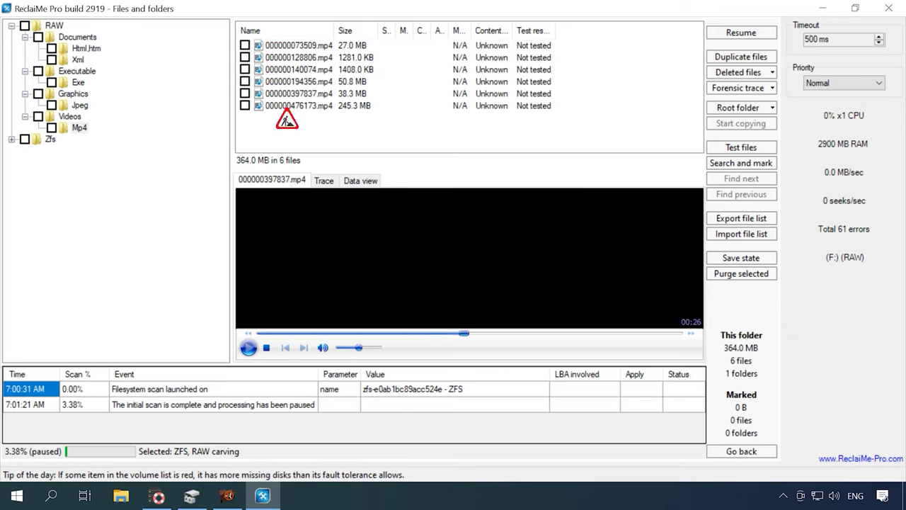
left_click(423, 334)
left_click(248, 348)
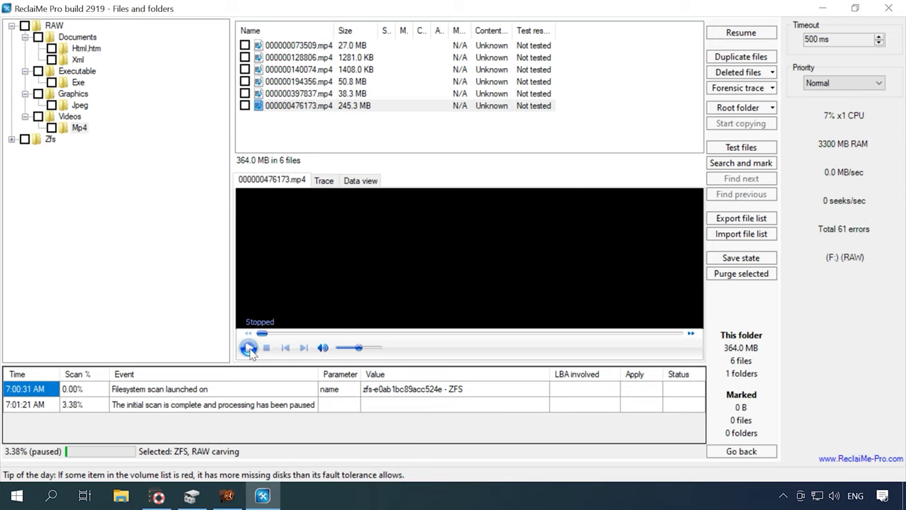
Expand the Zfs branch, open its Car folder and inspect the contents of several files throughout the list
left_click(11, 139)
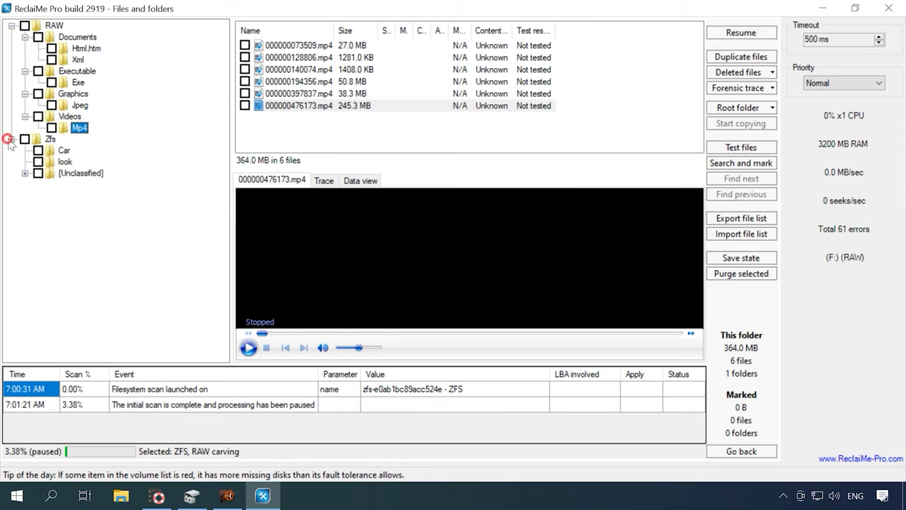
left_click(64, 150)
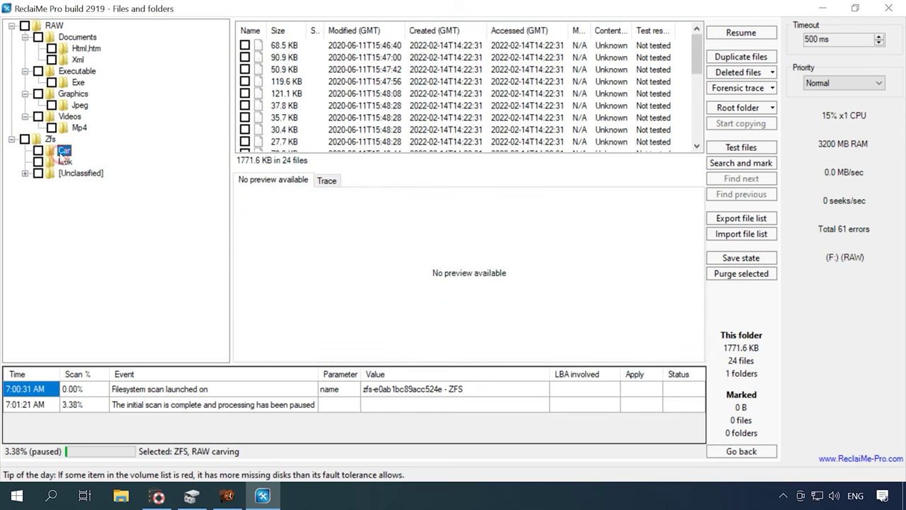
left_click(451, 96)
left_click(362, 130)
scroll(361, 129, "down", 5)
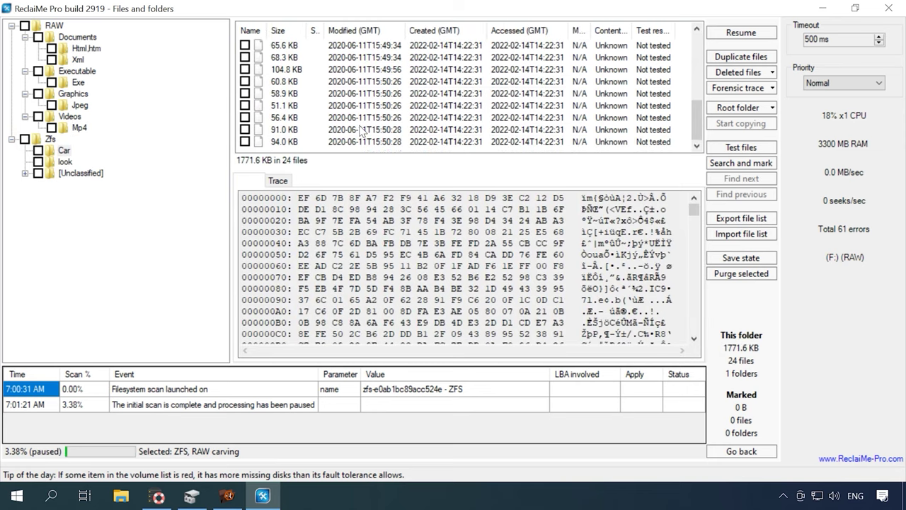
left_click(362, 130)
Check the look folder, open #0100 under [Unclassified] and inspect each of its files
left_click(65, 162)
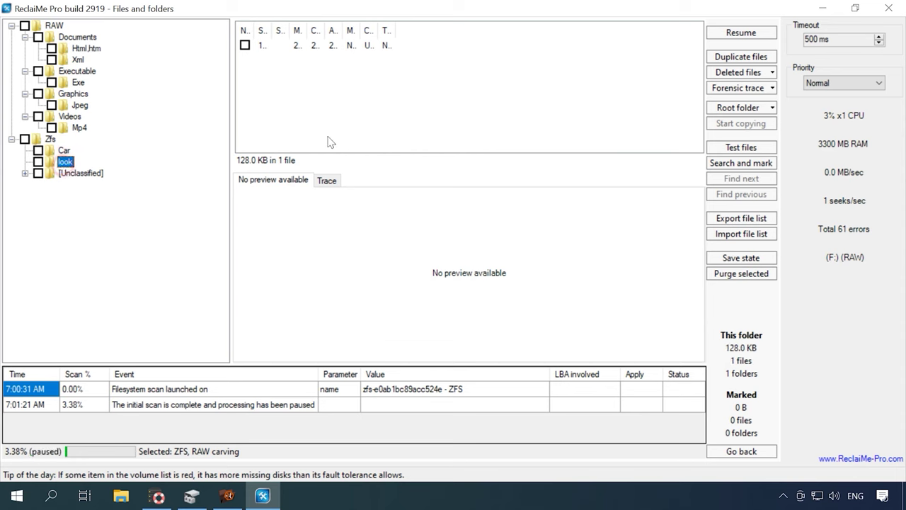
double_click(76, 174)
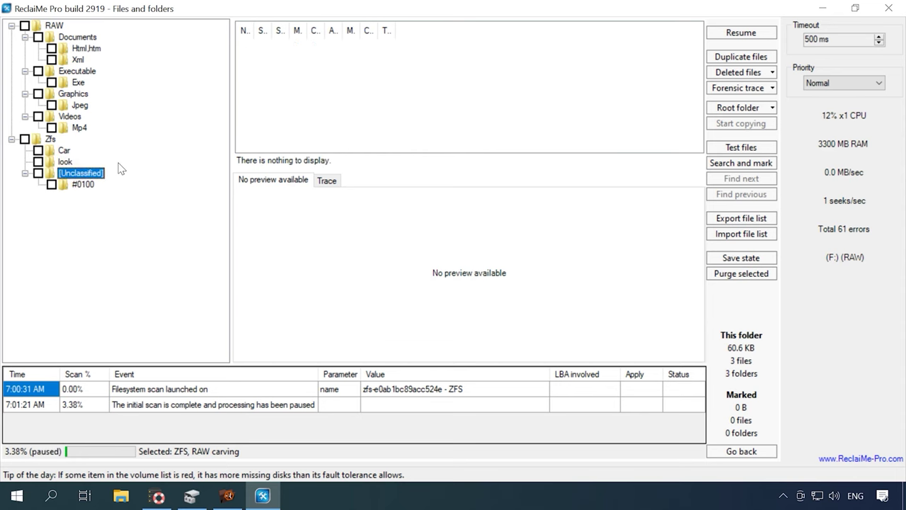
left_click(82, 185)
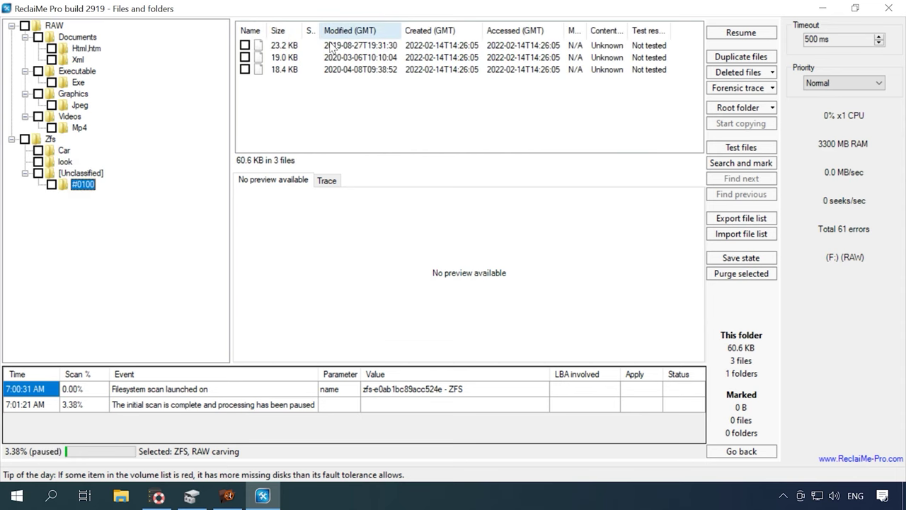
left_click(333, 45)
left_click(343, 58)
left_click(354, 69)
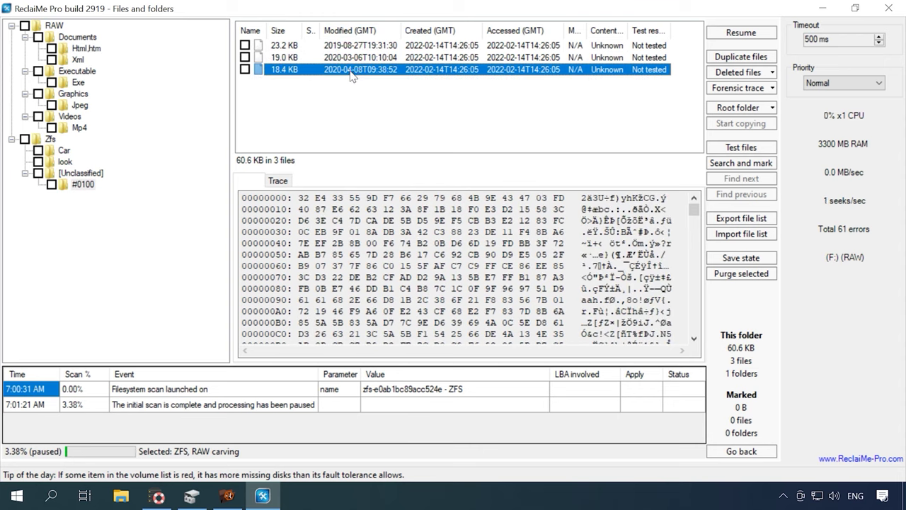
Resume the paused scan and review the files listed directly in the Zfs folder
left_click(742, 36)
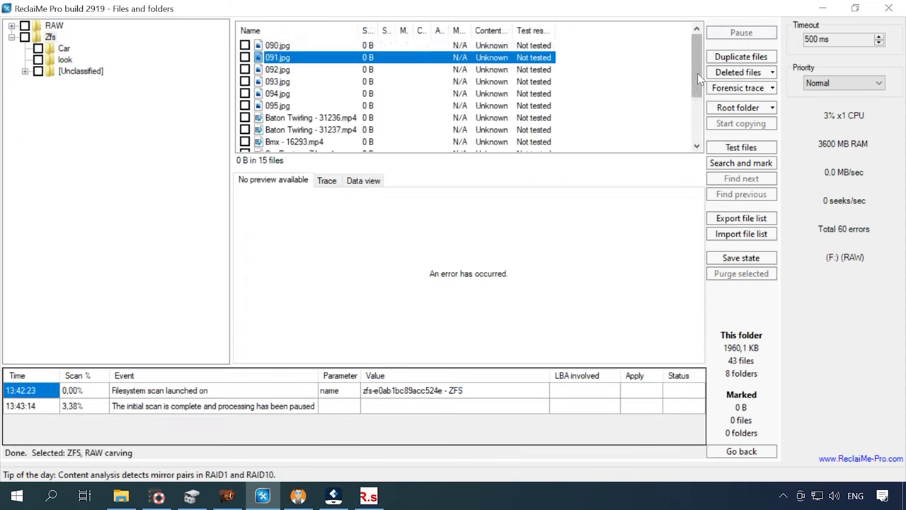
scroll(697, 73, "down", 2)
scroll(698, 73, "up", 2)
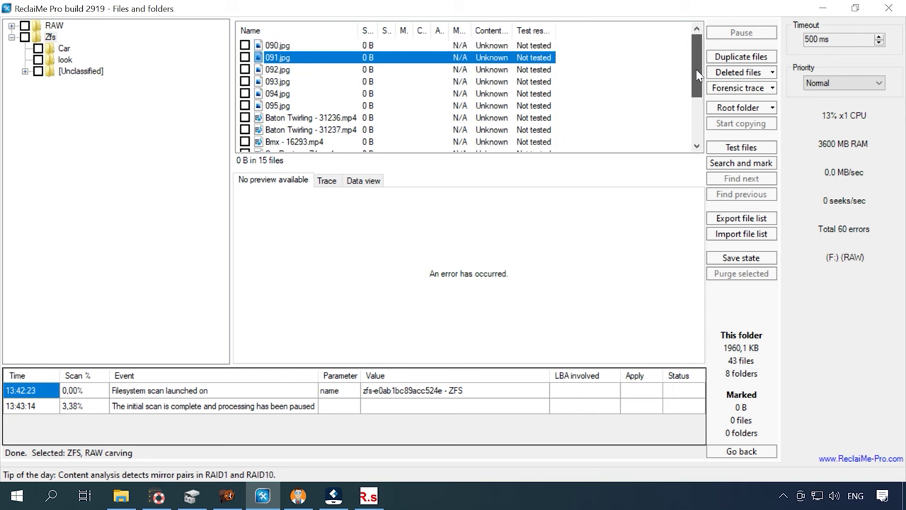
Open the Car folder in the full scan results and check the previews of several files across the list
left_click(64, 49)
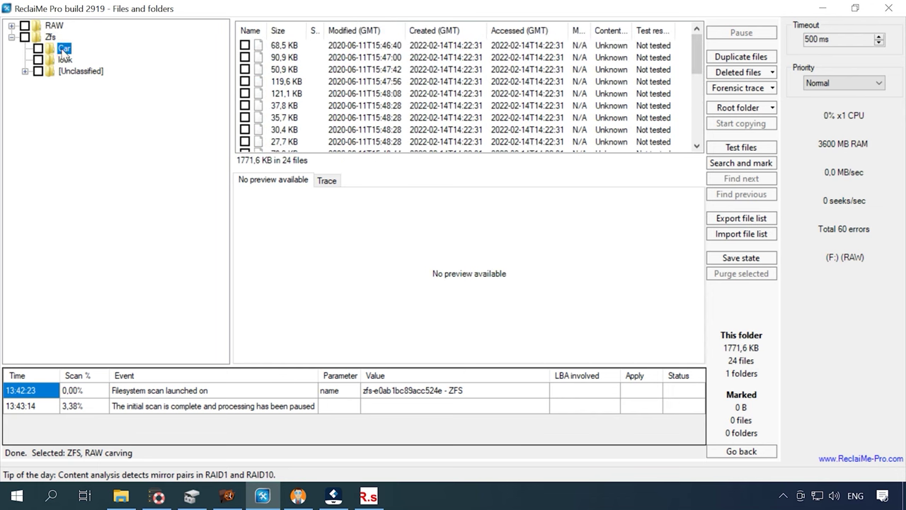
left_click(303, 60)
left_click(290, 93)
scroll(288, 131, "down", 5)
left_click(289, 130)
left_click(289, 93)
Check the look folder, open #0492 under [Unclassified] and preview each of its files
left_click(65, 59)
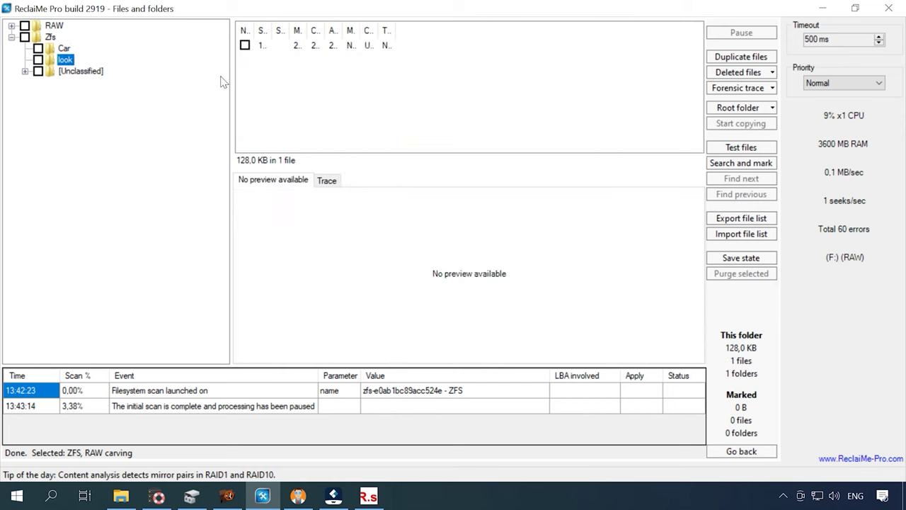
left_click(25, 71)
left_click(82, 82)
left_click(286, 45)
left_click(286, 57)
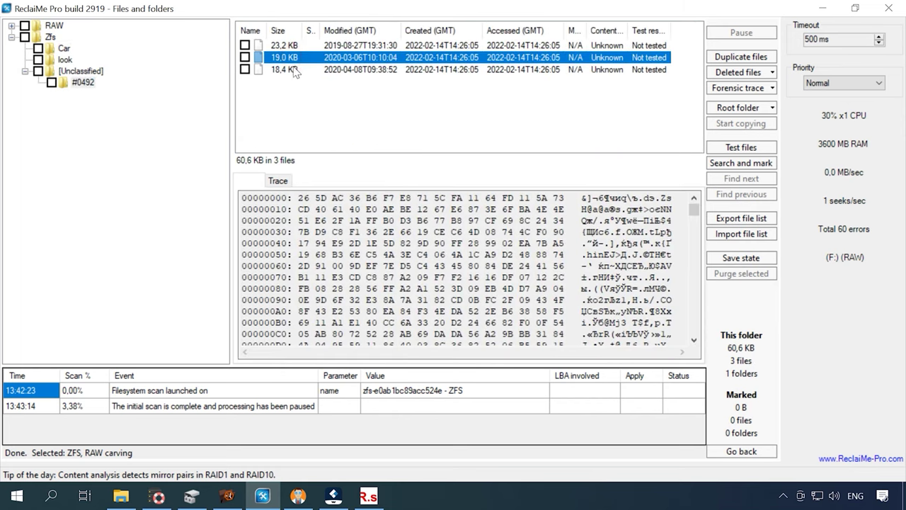
left_click(291, 70)
Expand RAW with its Compressed and Documents folders, and open the DocX folder
double_click(51, 27)
left_click(65, 40)
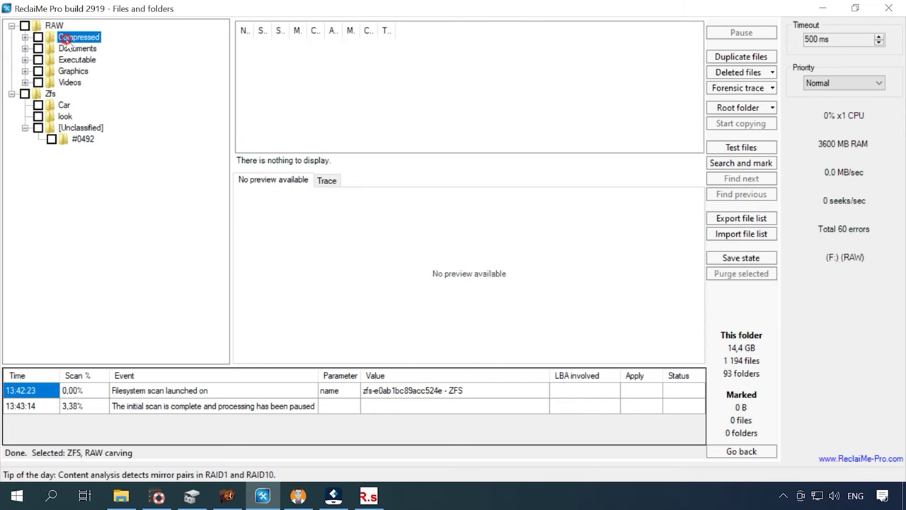
double_click(65, 38)
left_click(77, 48)
double_click(77, 60)
left_click(82, 71)
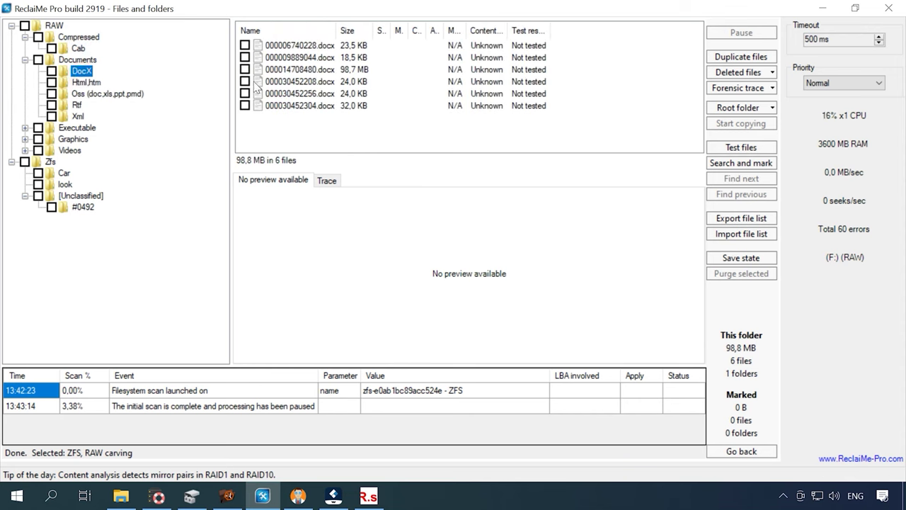
Preview the carved DocX files one by one, from 000006740228.docx through 000030452304.docx
left_click(300, 45)
left_click(303, 61)
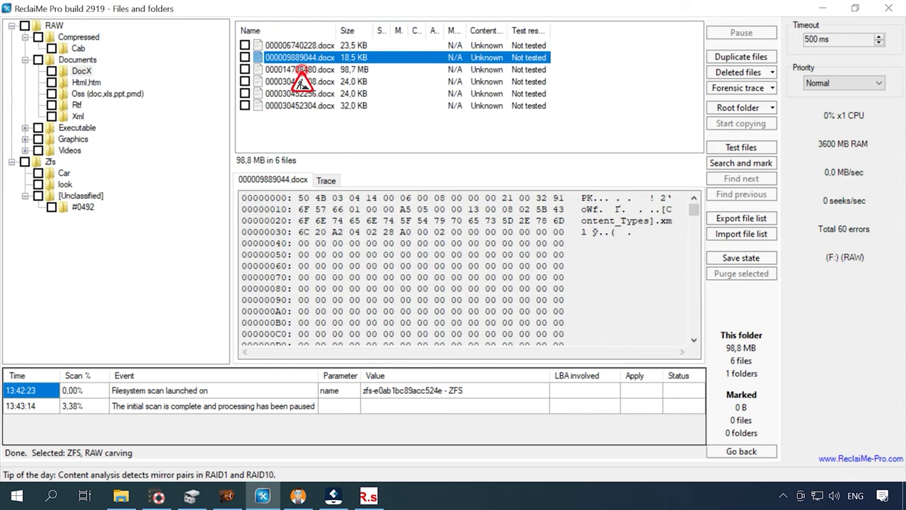
left_click(304, 70)
left_click(305, 81)
left_click(304, 94)
left_click(303, 105)
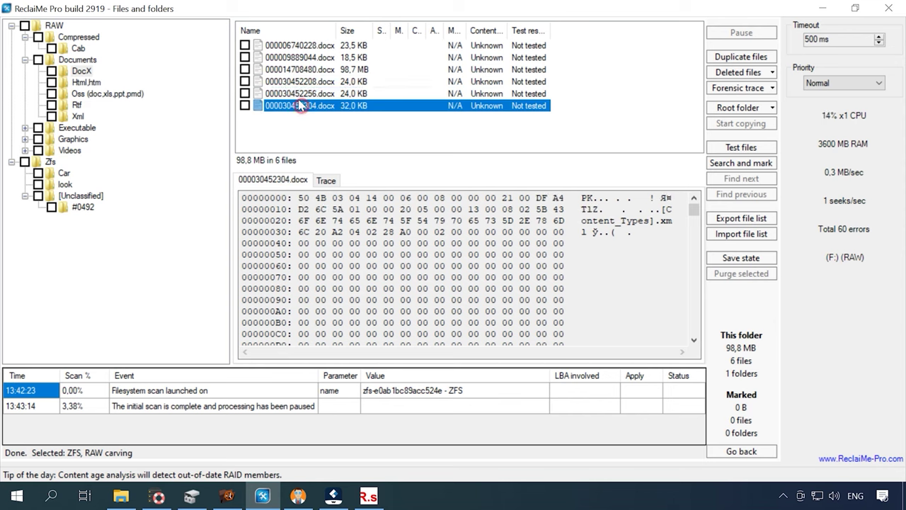
Expand the Executable and Graphics folders under RAW and open the Jpeg folder
left_click(25, 128)
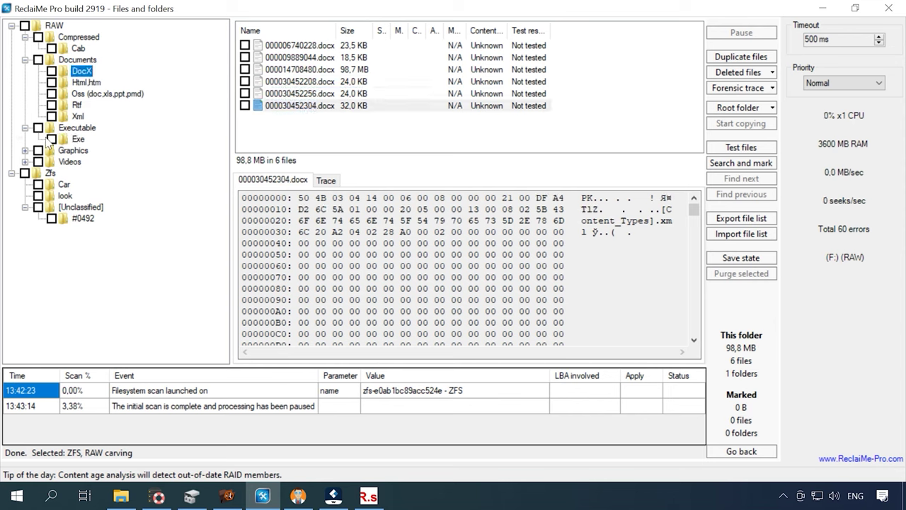
left_click(25, 150)
left_click(79, 173)
Preview the Jpeg images from the full scan one by one, from 000000008301.jpeg to around 000000037007.jpeg
left_click(312, 47)
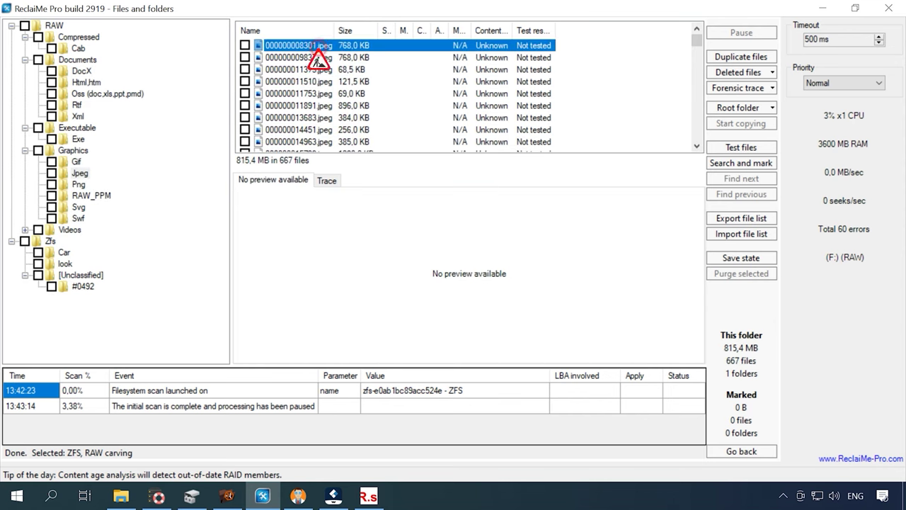
left_click(315, 57)
left_click(318, 68)
key("Down")
key("Down")
key("Down")
key("Down")
key("Down")
key("Down")
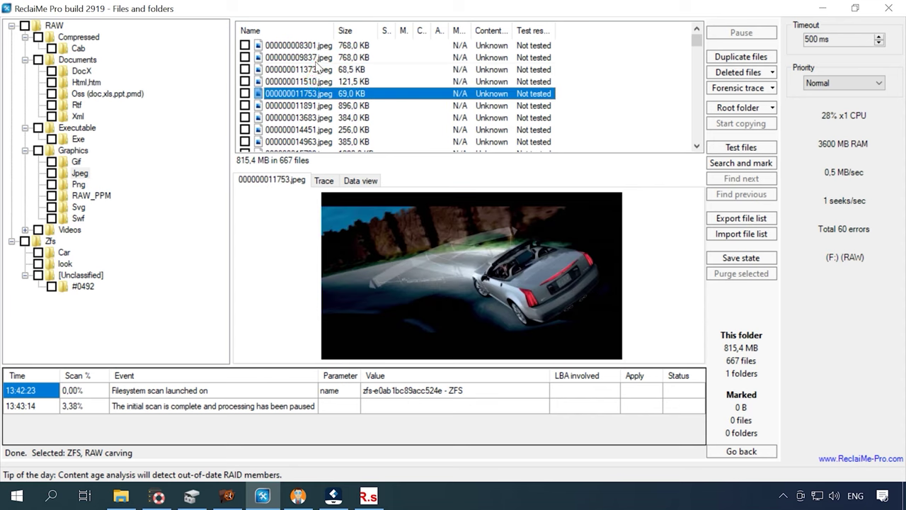
key("Down")
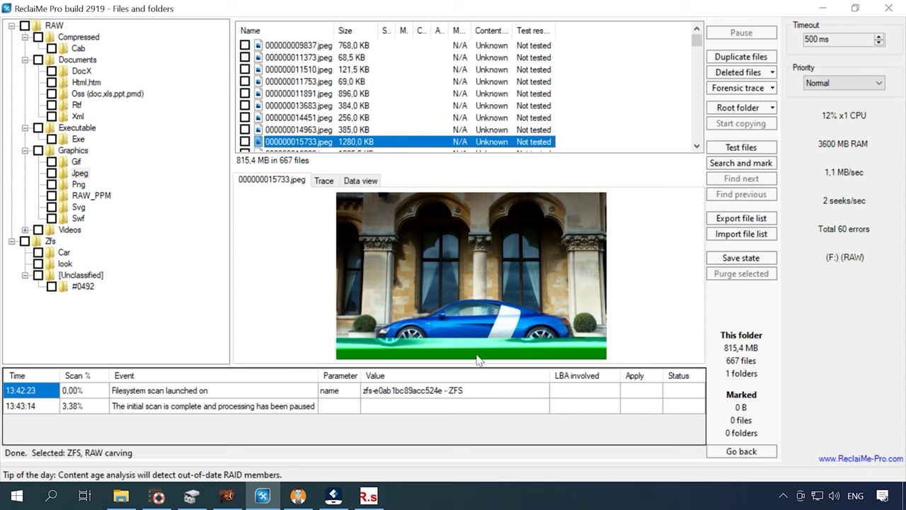
key("Down")
key("Down")
key("Up")
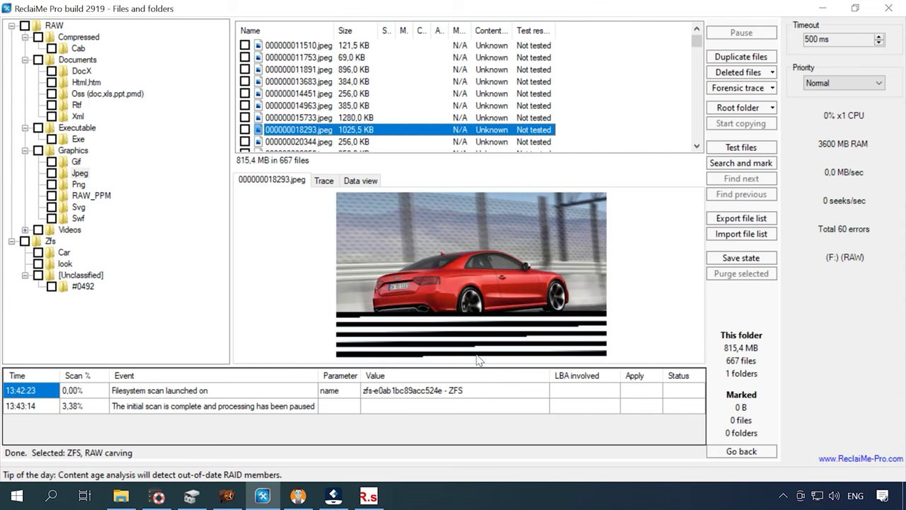
key("Down")
key("Down")
key("Down")
key("Down")
key("Down")
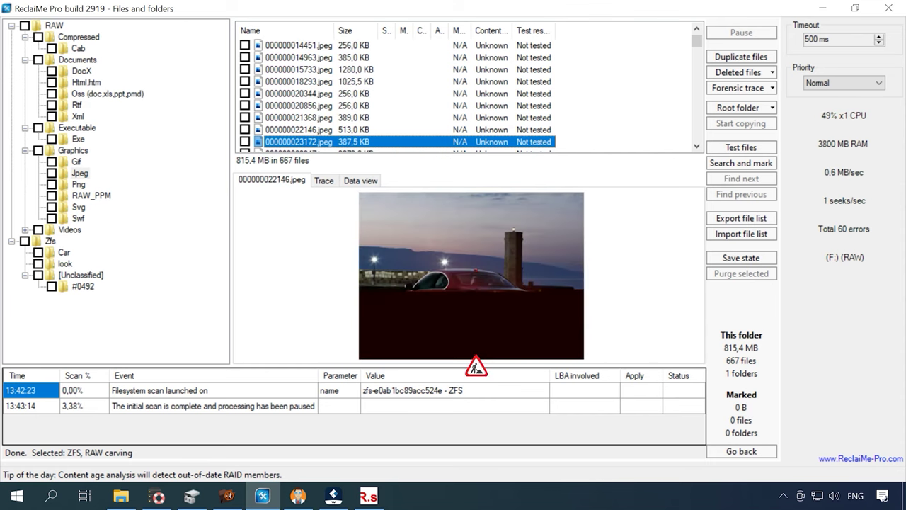
key("Down")
key("Down")
key("Down")
key("Down")
key("Down")
key("Down")
key("Down")
key("Up")
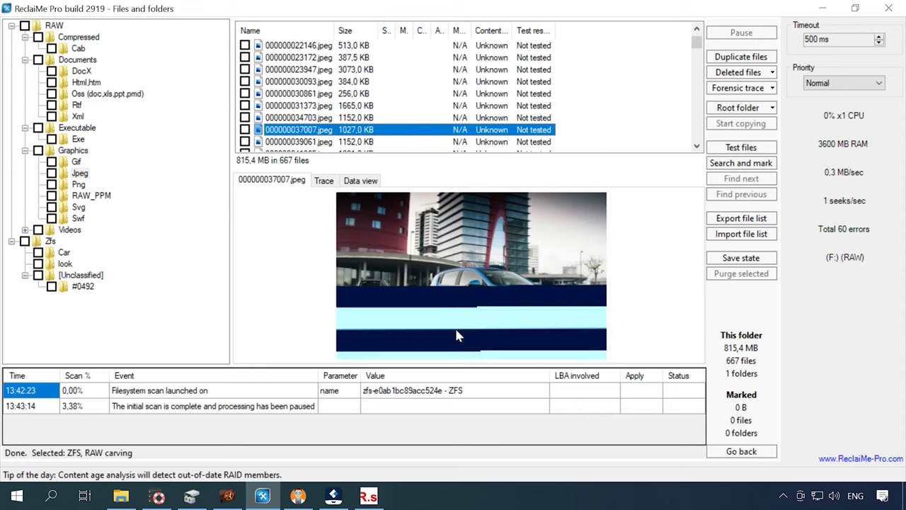
Open the Mp4 folder under Videos and test playback of 000006382413.mp4 and 000006408282.mp4, skipping ahead in the first clip
left_click(25, 230)
left_click(80, 241)
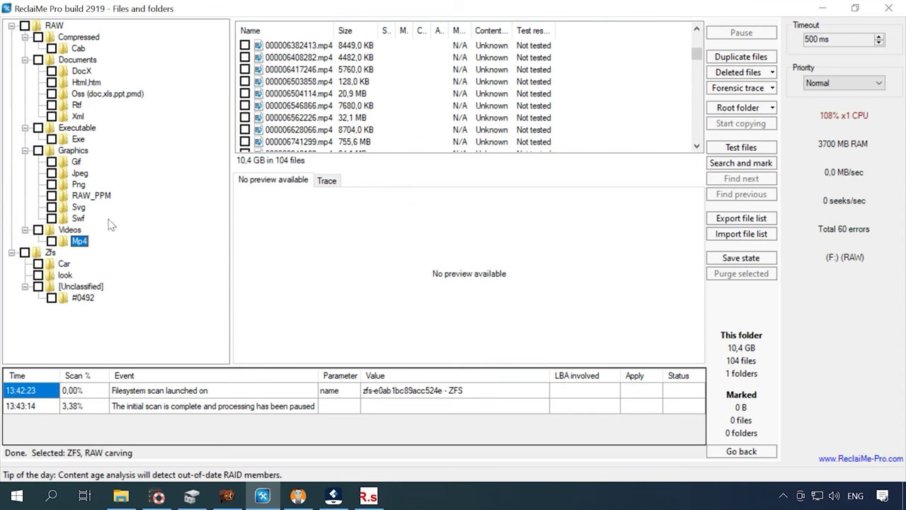
left_click(309, 47)
left_click_drag(431, 334, 523, 337)
key("Down")
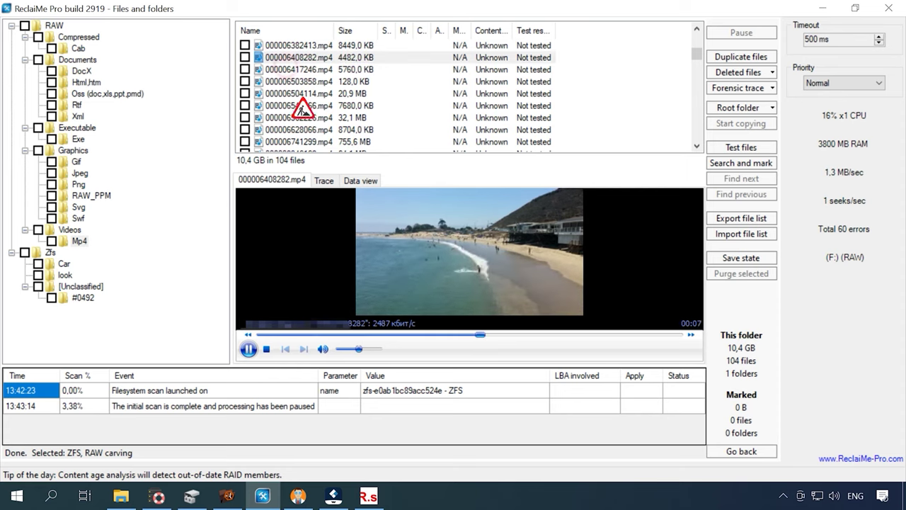
Test playback of the carved videos 000006417246.mp4, 000006503858.mp4 and 000006504114.mp4, stopping the last clip
left_click(293, 70)
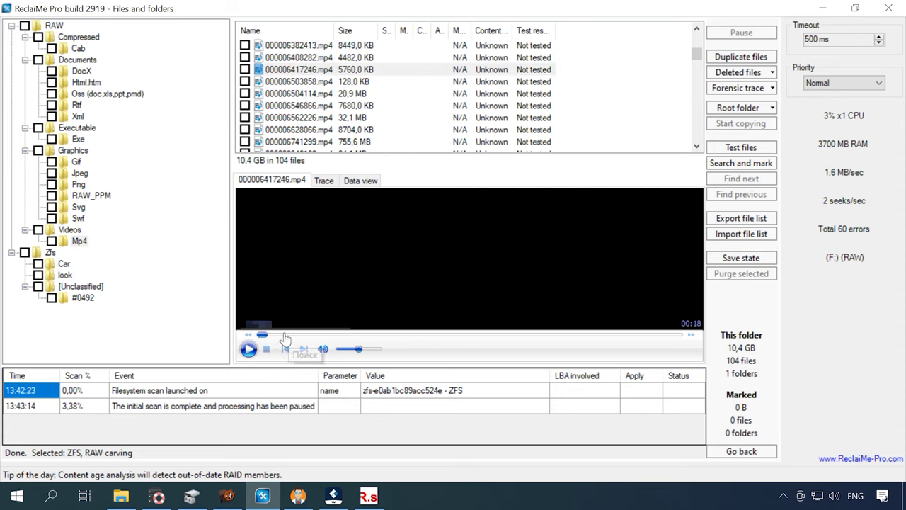
left_click(248, 348)
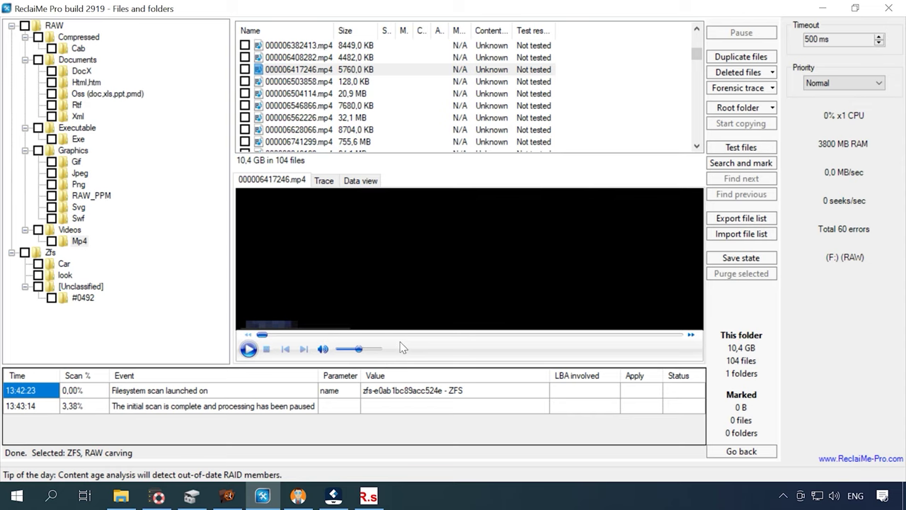
key("Down")
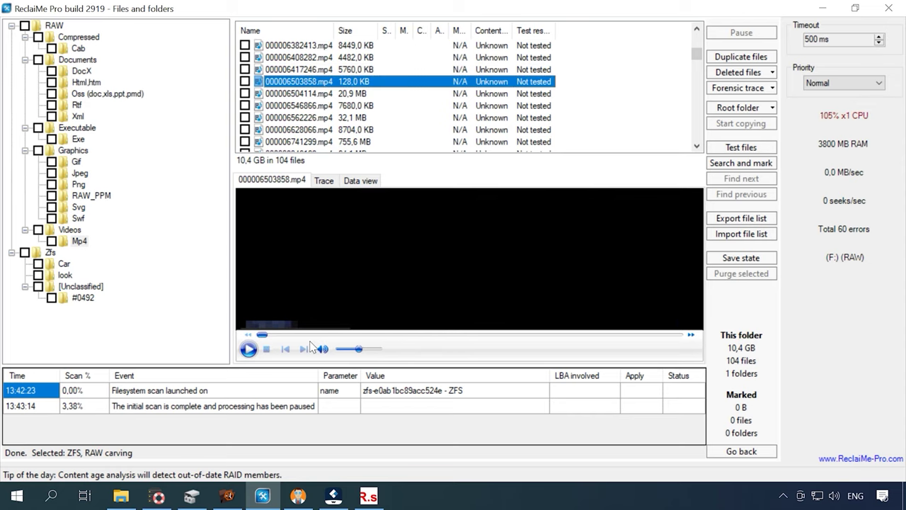
left_click(247, 349)
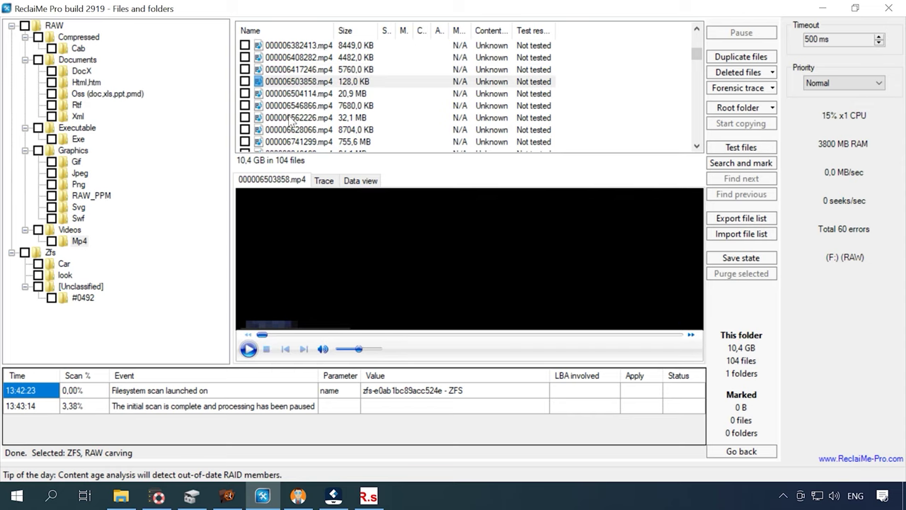
key("Down")
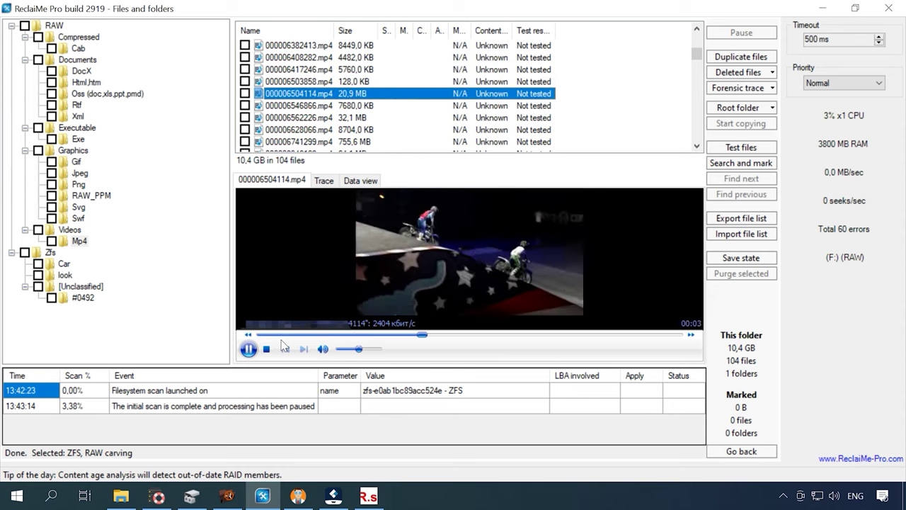
left_click(268, 348)
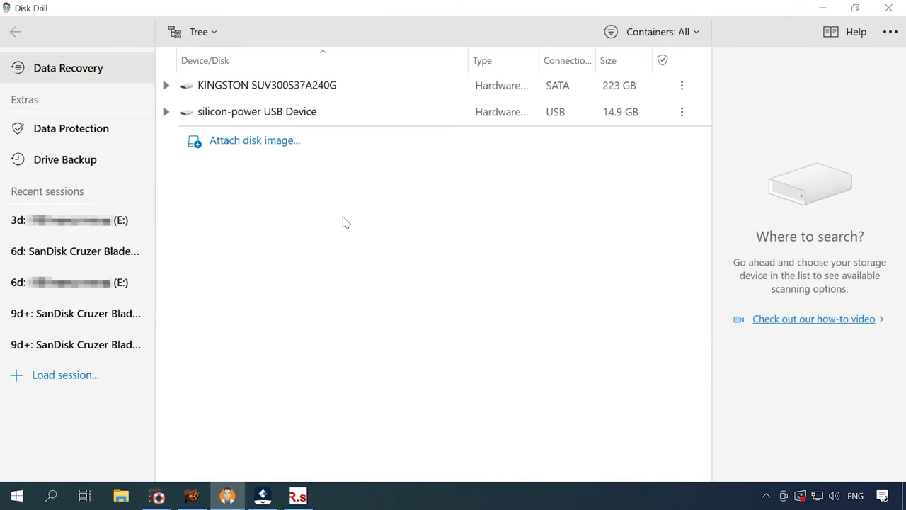
In Disk Drill, scan USB Drive (E:) of the silicon-power USB Device for lost data with all recovery methods
left_click(167, 113)
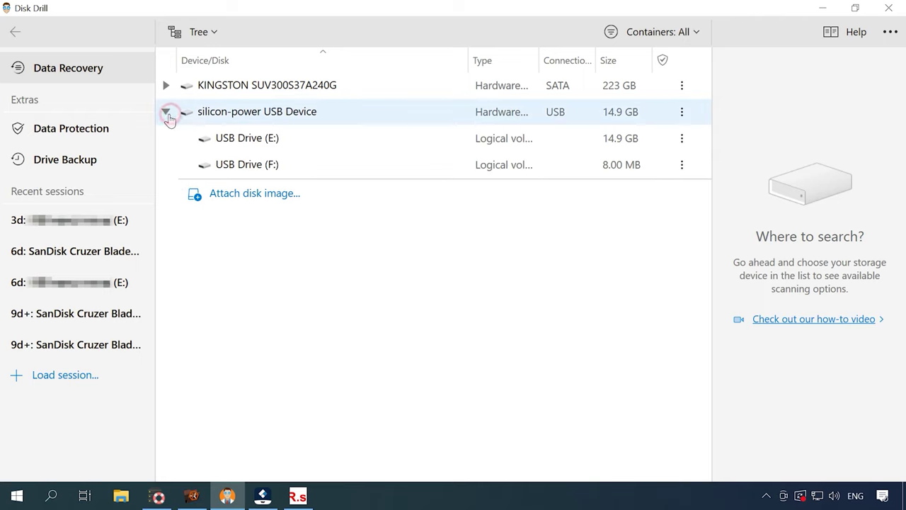
left_click(256, 140)
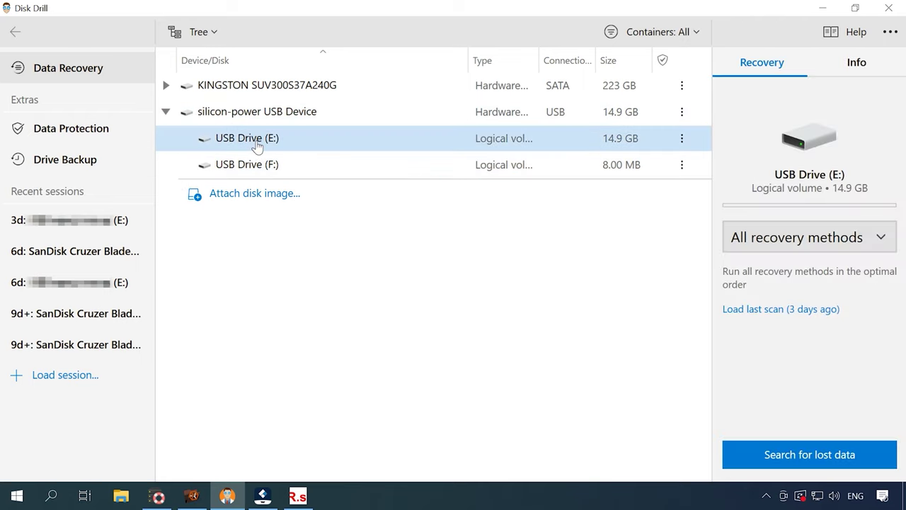
left_click(884, 240)
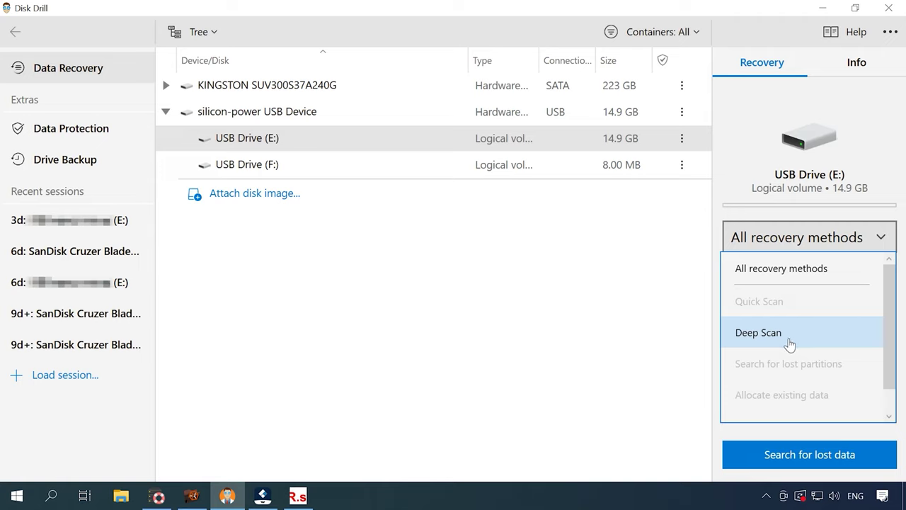
left_click(818, 468)
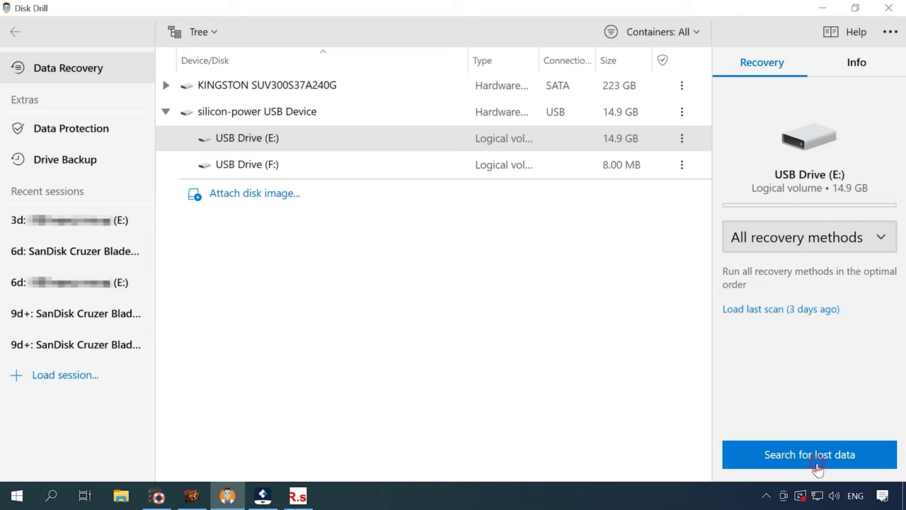
left_click(817, 464)
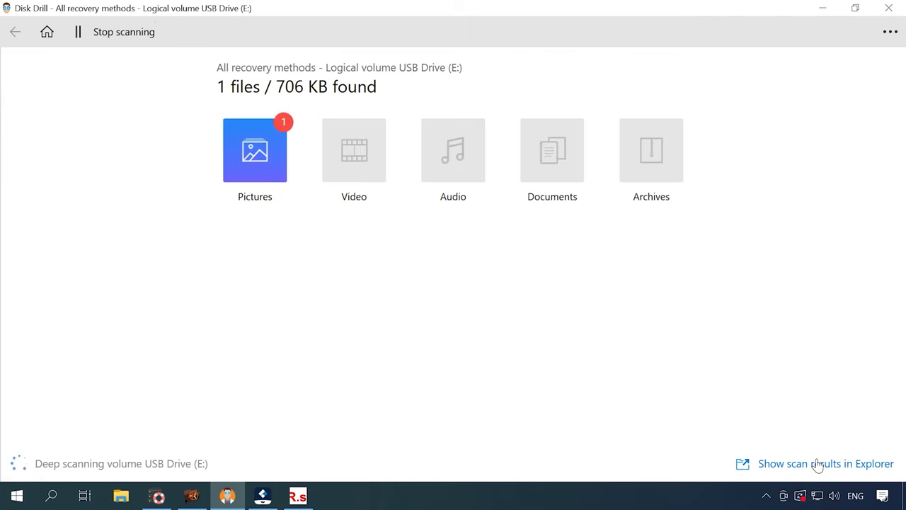
Show all found files, expand the Reconstructed labeled group and dismiss the scan completion notification
left_click(246, 195)
left_click(63, 70)
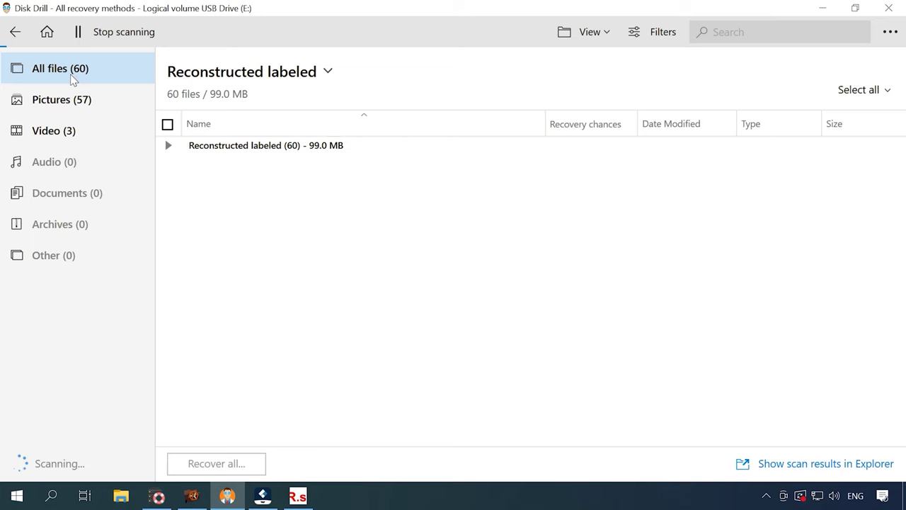
left_click(167, 146)
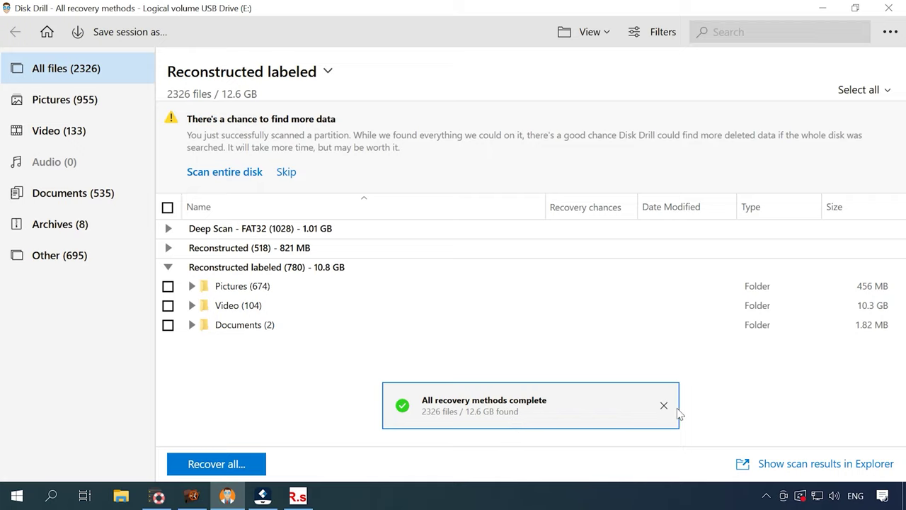
left_click(665, 407)
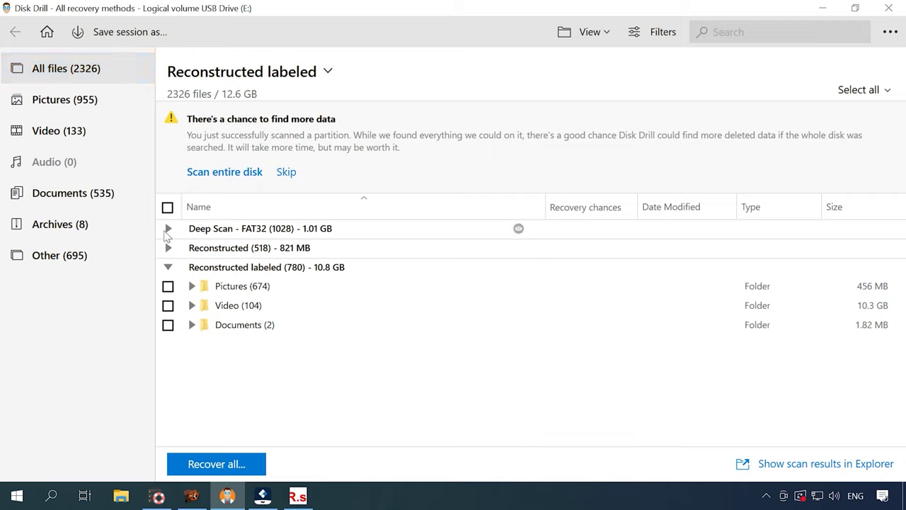
Expand the Pictures folder under Reconstructed labeled and open its jpg subfolder
left_click(234, 287)
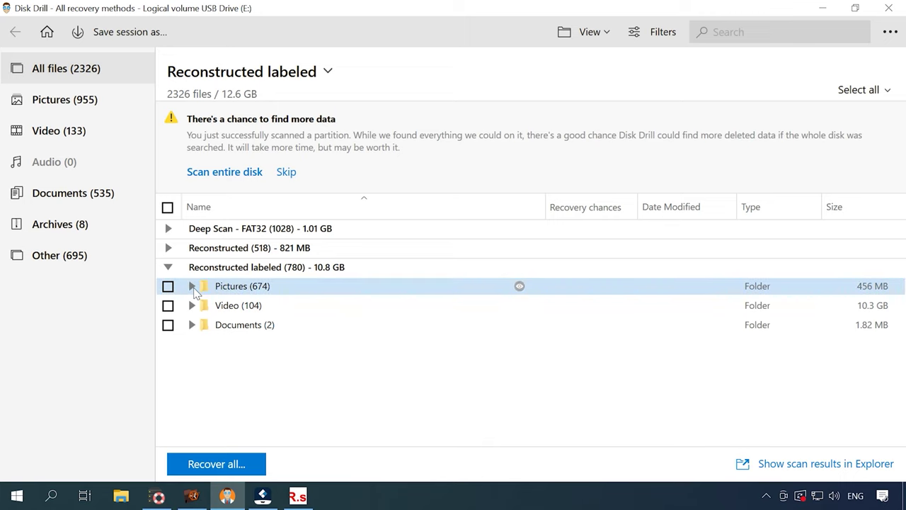
left_click(192, 287)
left_click(235, 311)
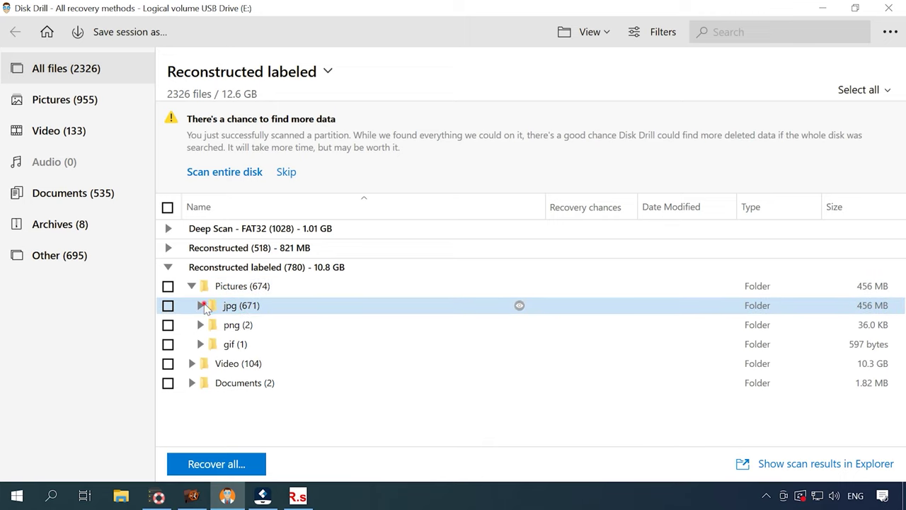
left_click(201, 305)
Preview the recovered jpg images one by one, from file 1920x1080_000000.jpg to around ACD Systems Digital Imaging 1920x1200_000021.jpg
left_click(282, 325)
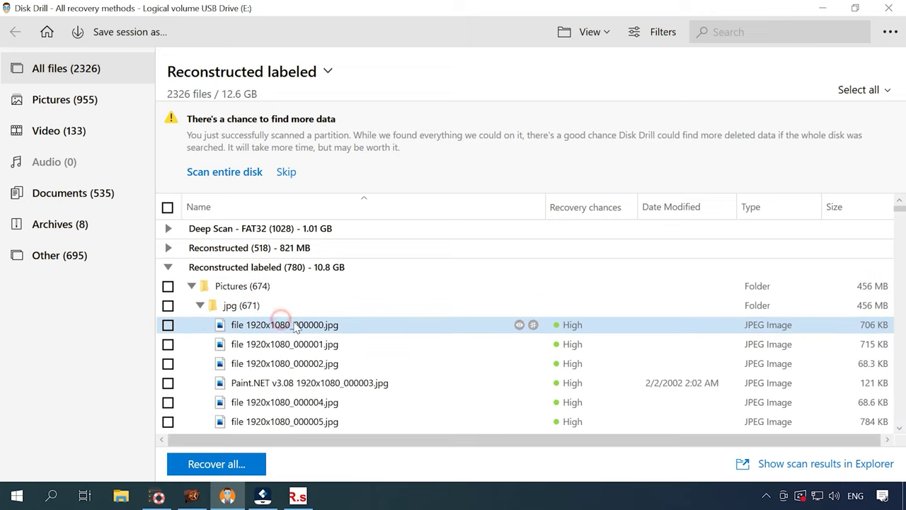
left_click(519, 325)
key("Down")
key("Down")
key("Down")
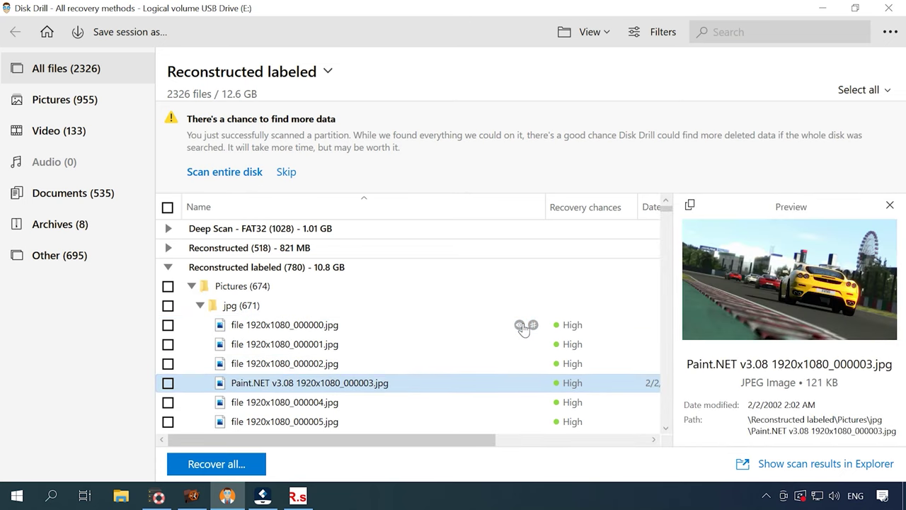
key("Down")
key("Down")
key("Down")
key("Down")
key("Down")
key("Down")
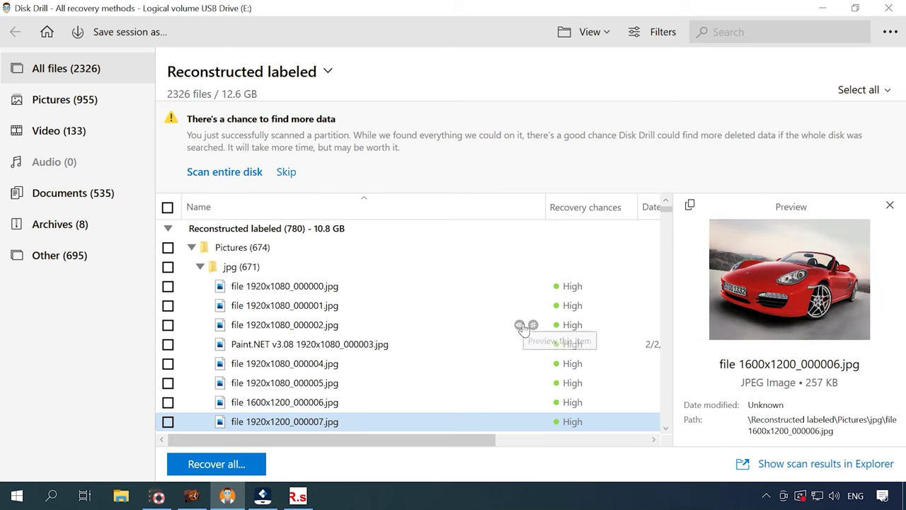
key("Down")
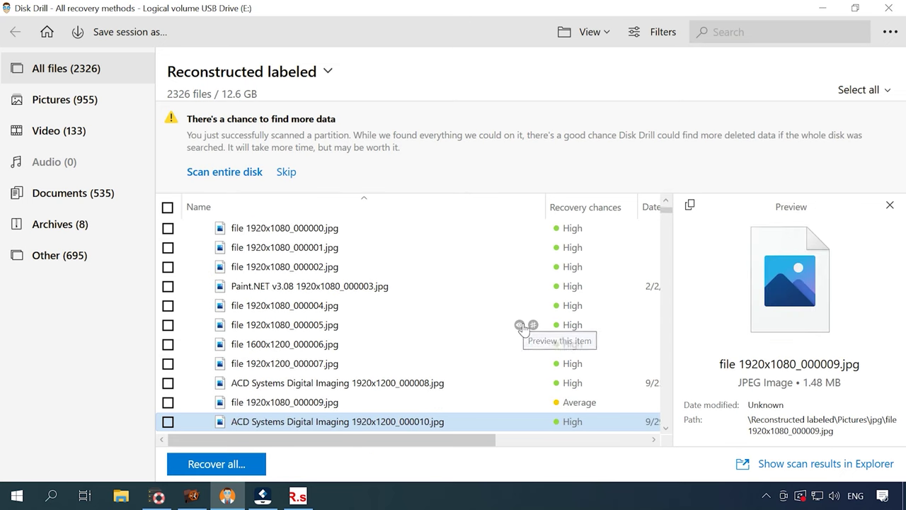
key("Down")
key("Down")
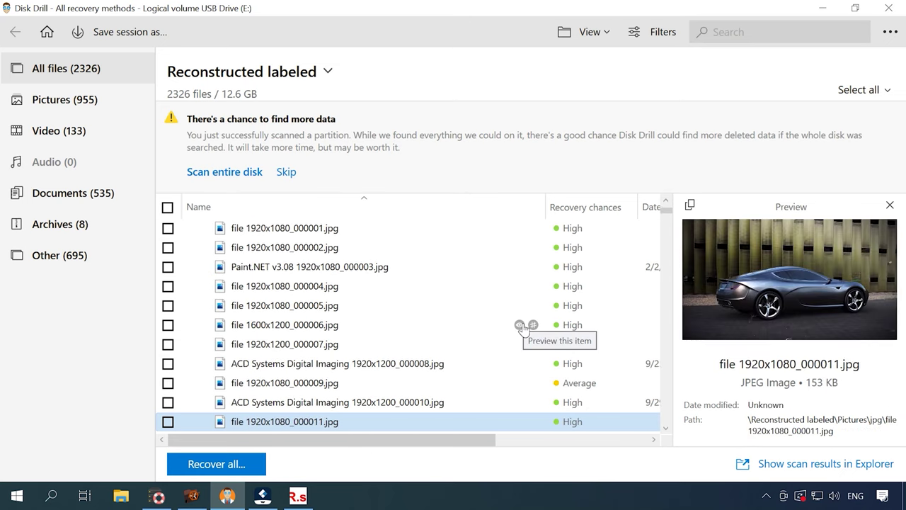
key("Down")
key("Down")
key("Down")
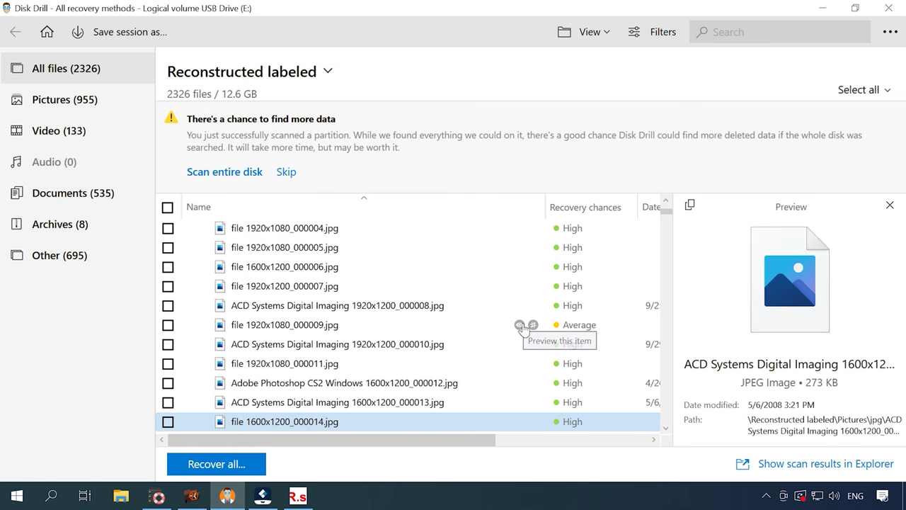
key("Down")
key("Down")
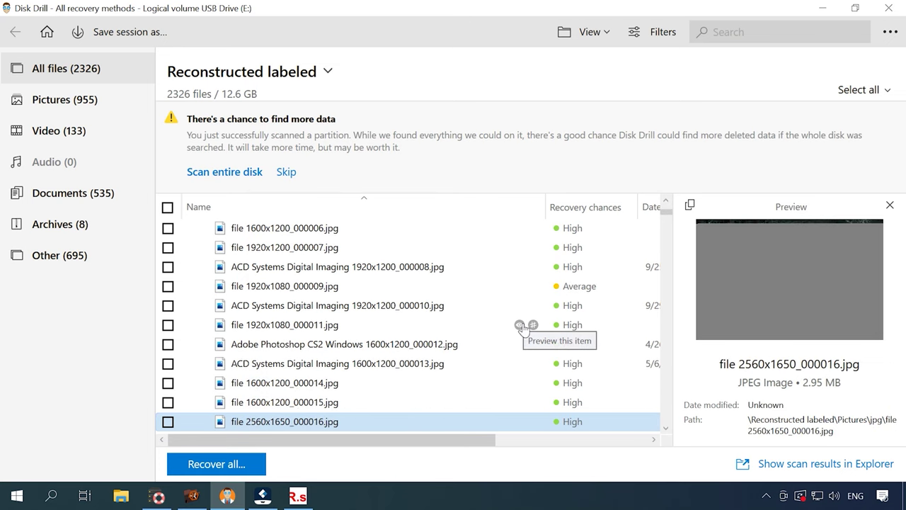
key("Up")
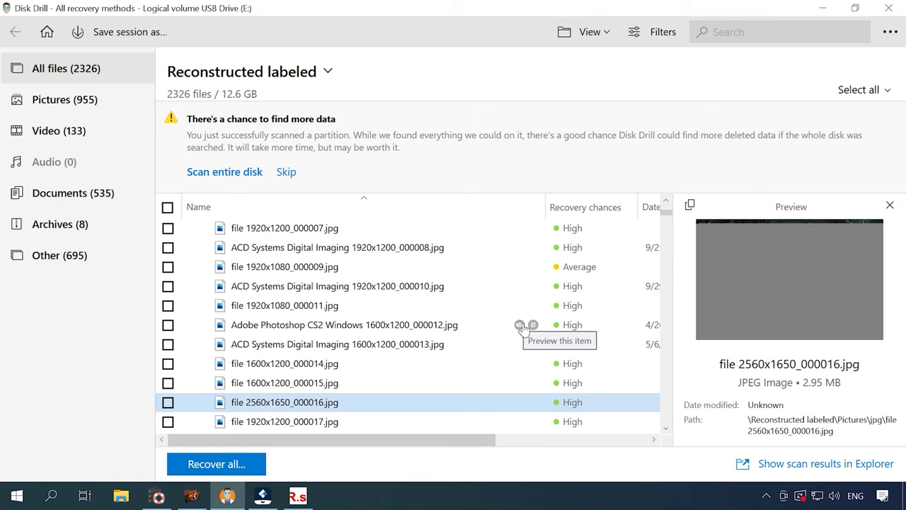
key("Down")
key("Down")
key("Down")
key("Down")
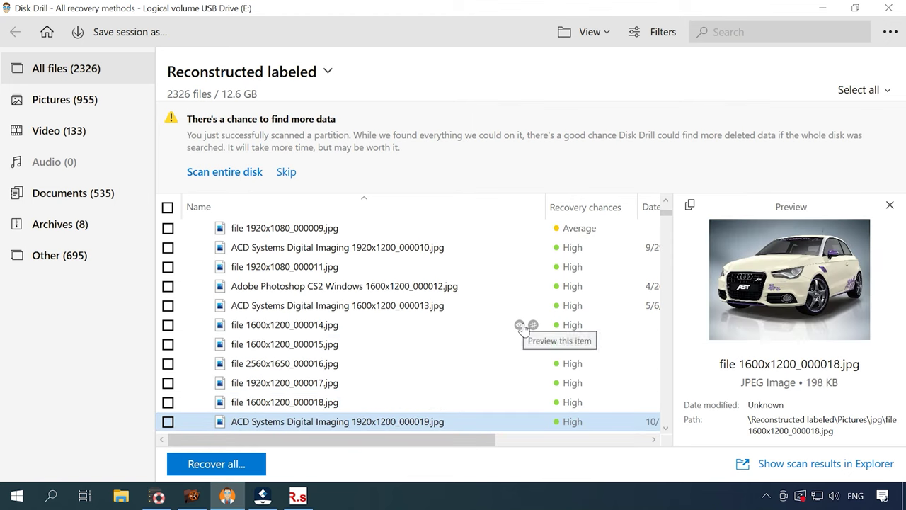
key("Down")
key("Down")
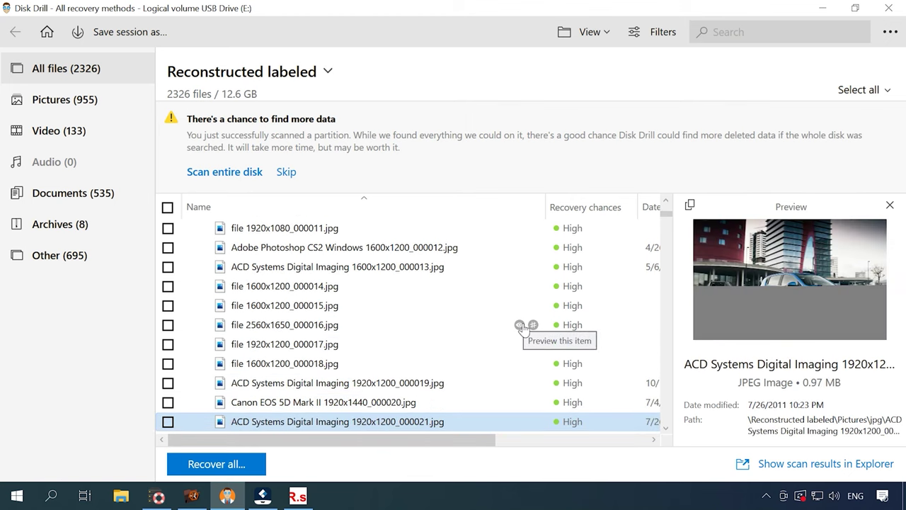
key("Up")
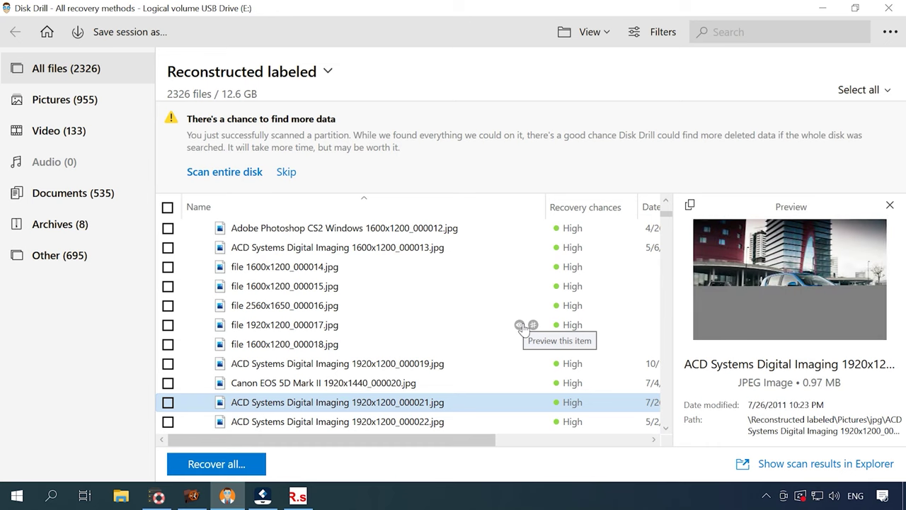
Collapse the jpg and Pictures folders, and expand the Video folder with its mp4 subfolder
scroll(302, 312, "up", 5)
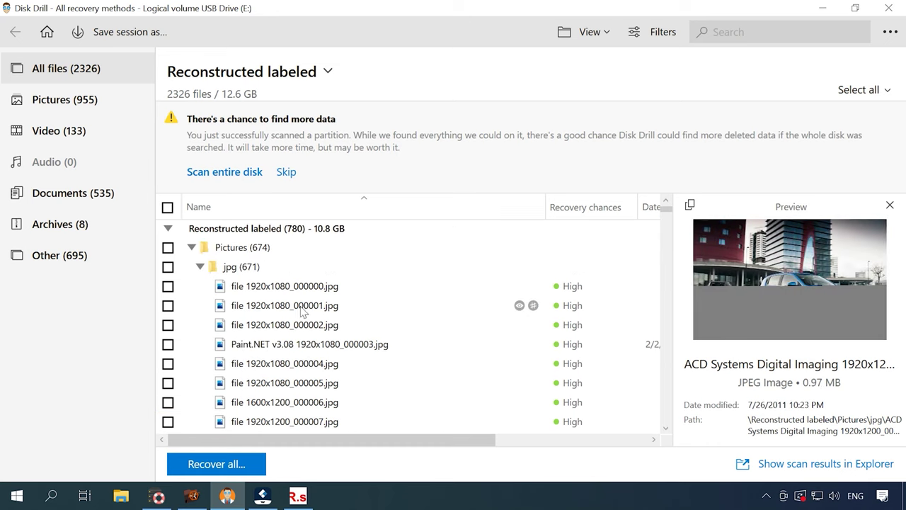
left_click(200, 267)
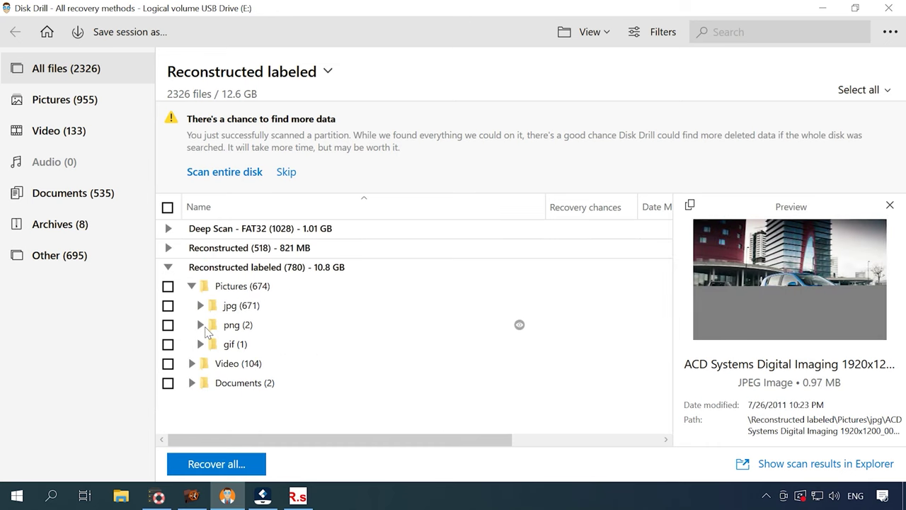
left_click(192, 287)
left_click(191, 286)
left_click(192, 305)
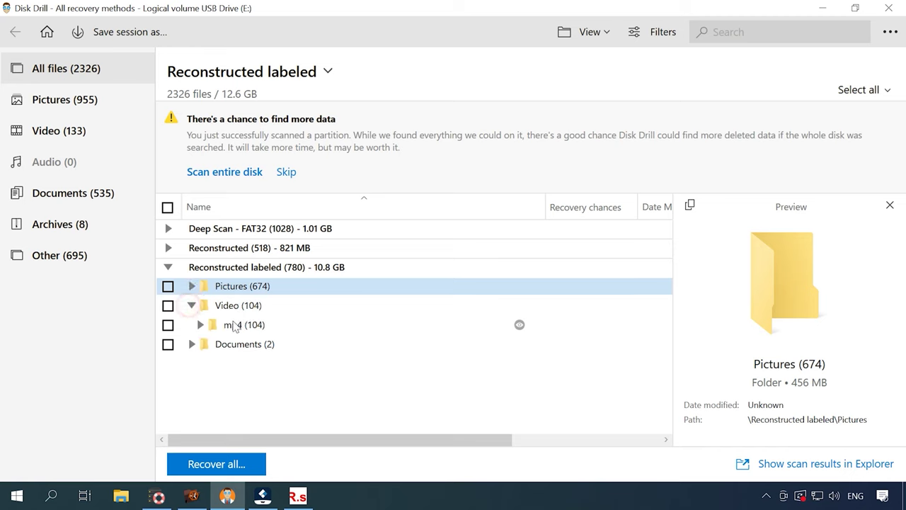
left_click(218, 326)
left_click(200, 324)
Play the previews of the recovered mp4 videos 00m39s_000000 and 00m07s_000001
left_click(489, 346)
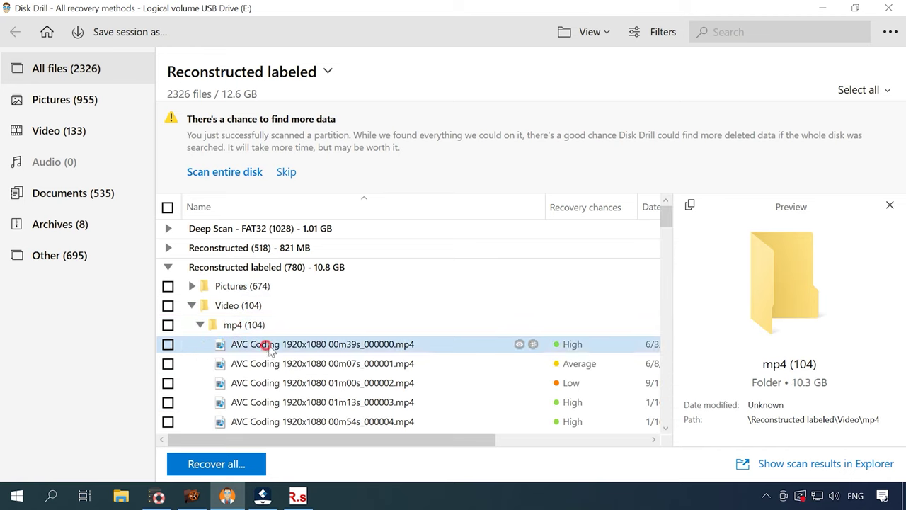
left_click(789, 324)
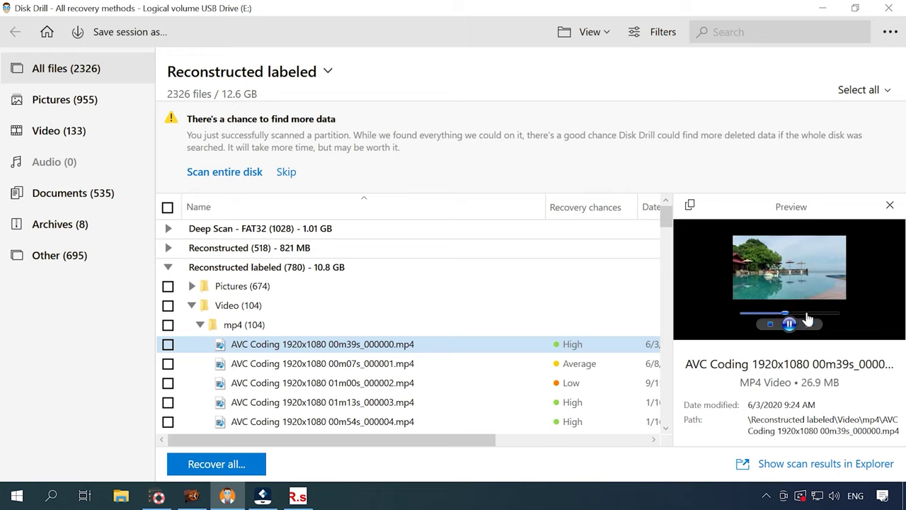
left_click(305, 362)
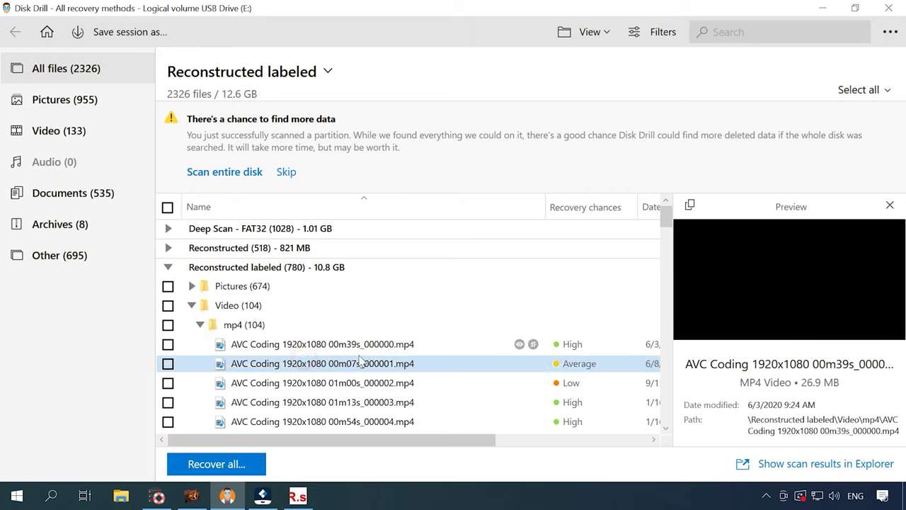
left_click(789, 323)
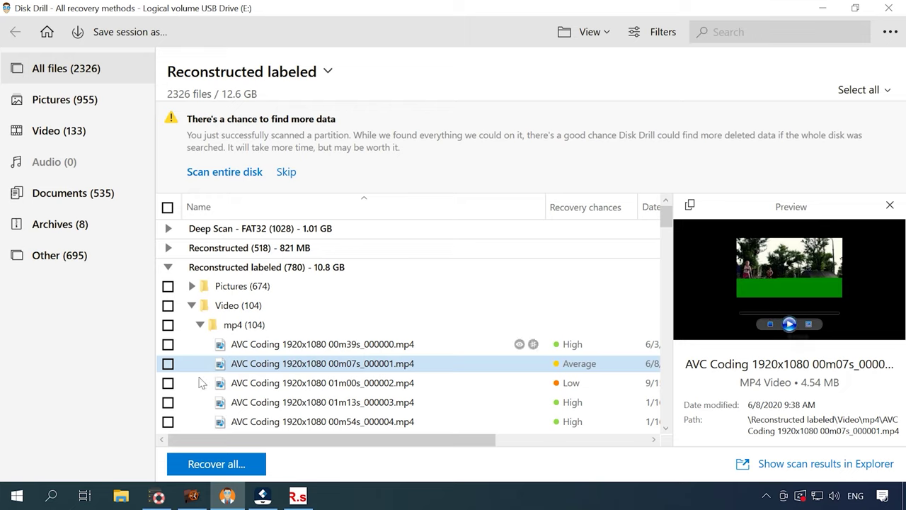
Select the mp4 video 01m00s_000002, and play the preview of 01m13s_000003, skipping ahead in it
left_click(279, 382)
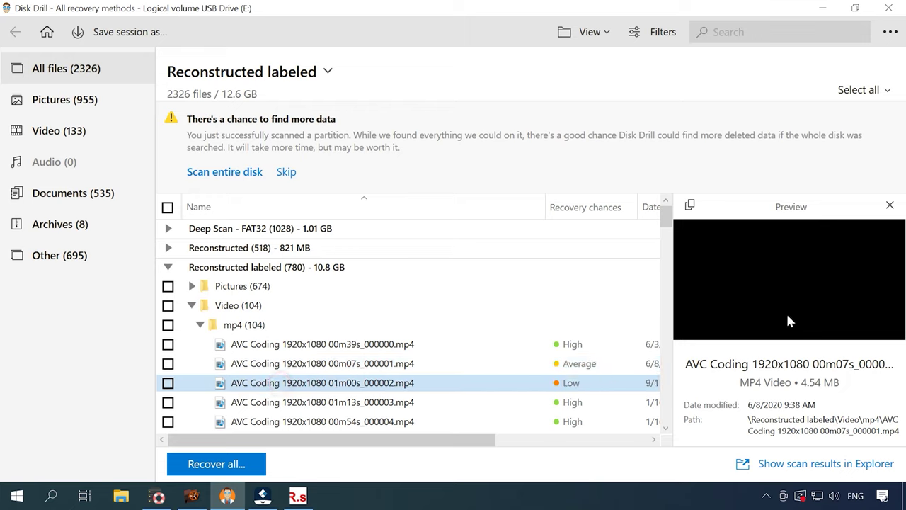
left_click(309, 402)
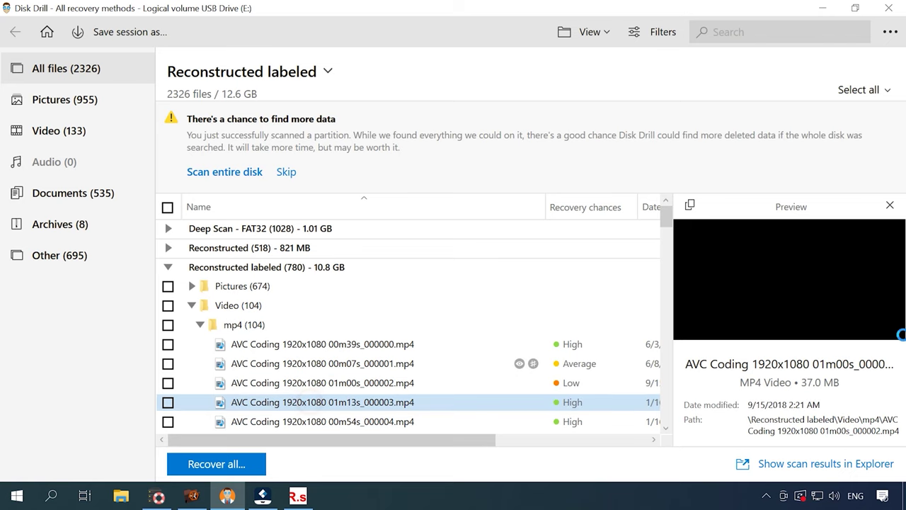
left_click(789, 324)
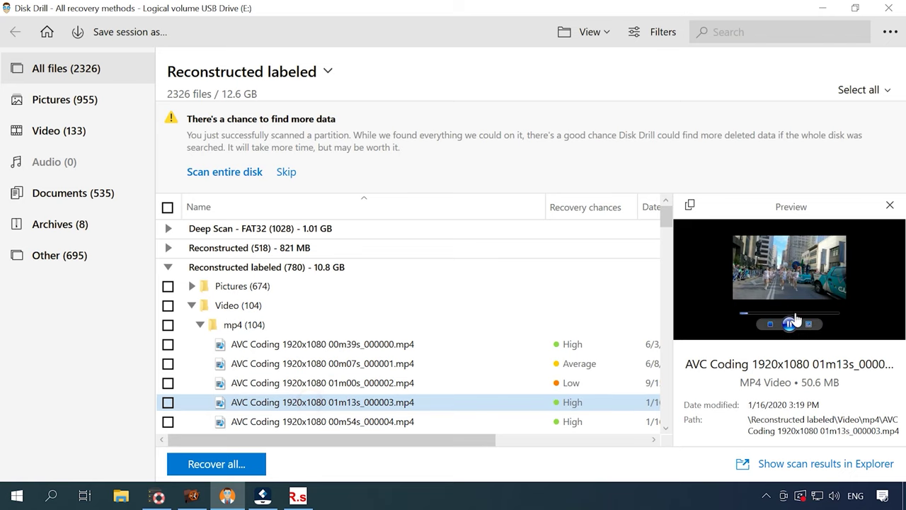
left_click(797, 314)
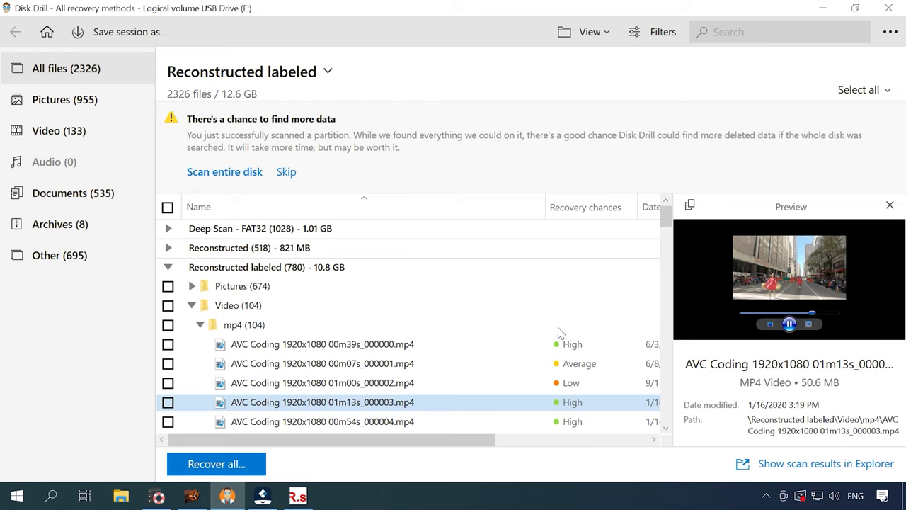
Play the previews of the mp4 videos 00m54s_000004 and 00m12s_000005
left_click(277, 418)
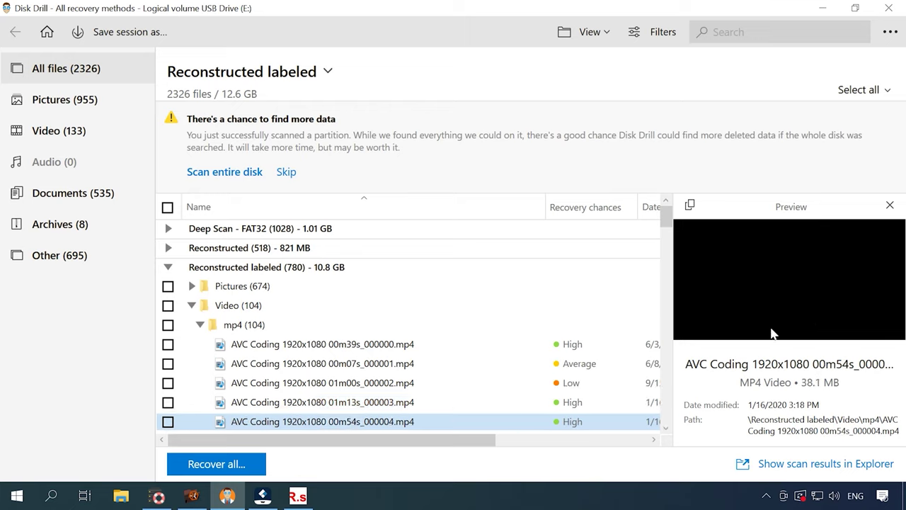
left_click(790, 324)
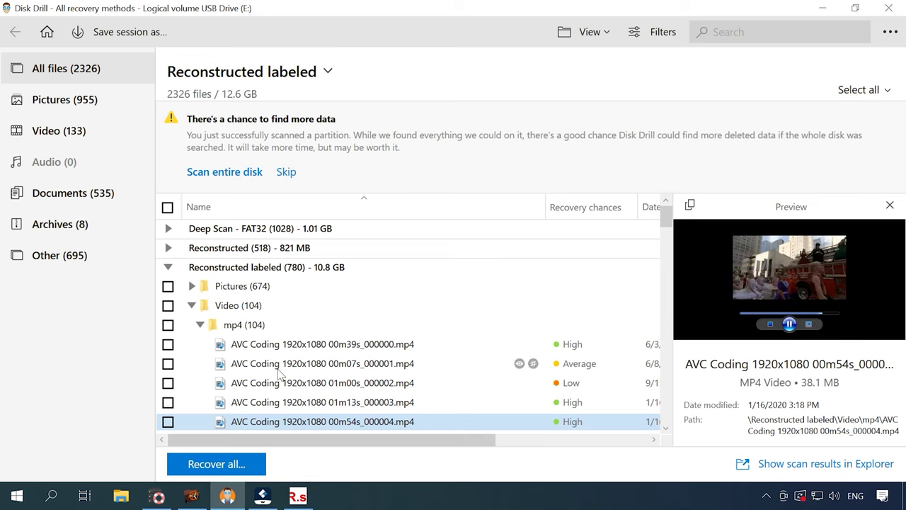
scroll(522, 364, "down", 2)
left_click(292, 332)
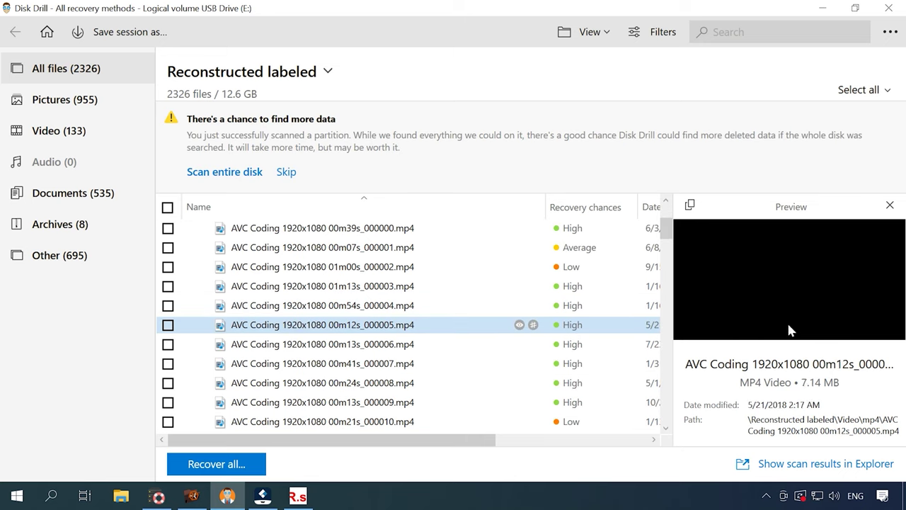
left_click(789, 324)
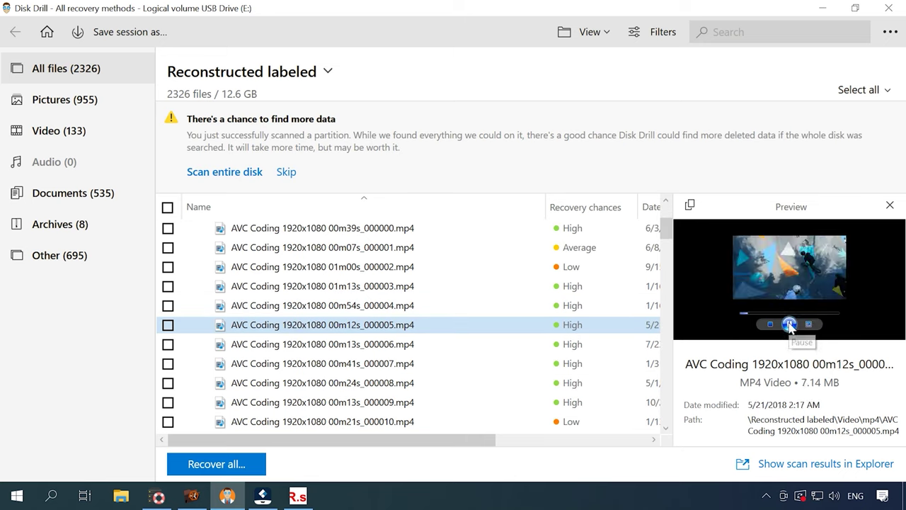
Expand the Documents folder in the Reconstructed group
scroll(410, 318, "up", 15)
left_click(245, 247)
left_click(241, 286)
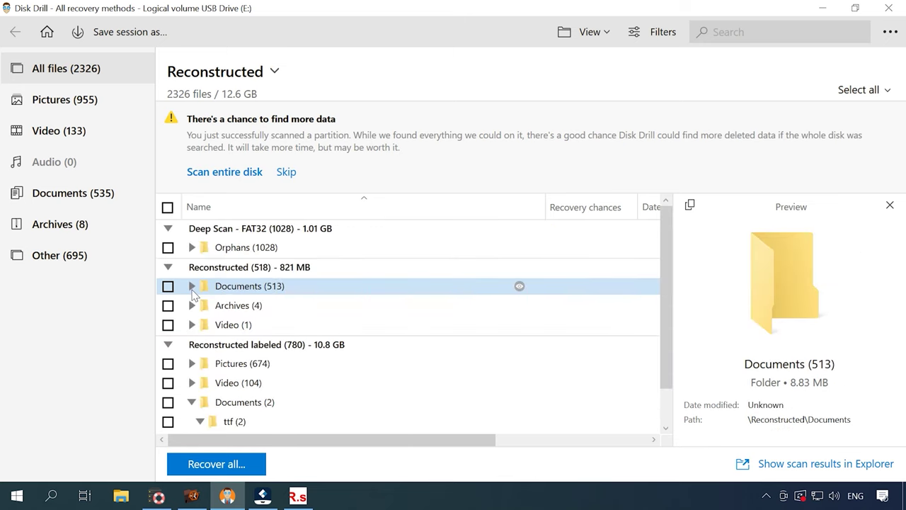
left_click(191, 285)
scroll(252, 354, "down", 1)
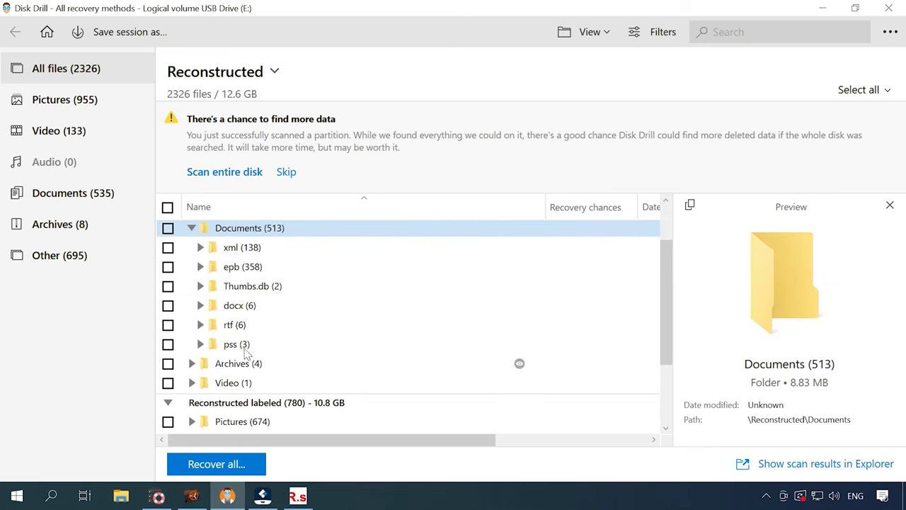
Open the docx subfolder and preview file000000.docx, file000001.docx and file000005.docx
left_click(230, 305)
left_click(201, 305)
left_click(294, 325)
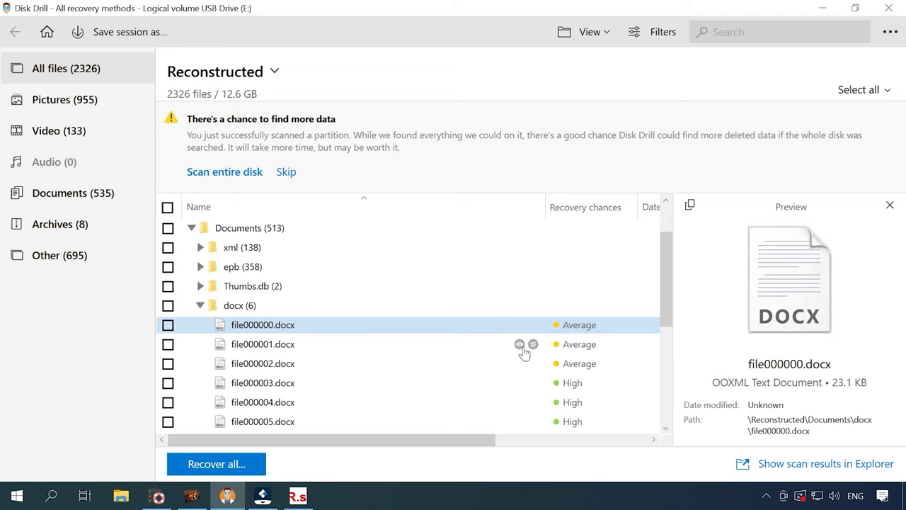
left_click(524, 350)
left_click(520, 345)
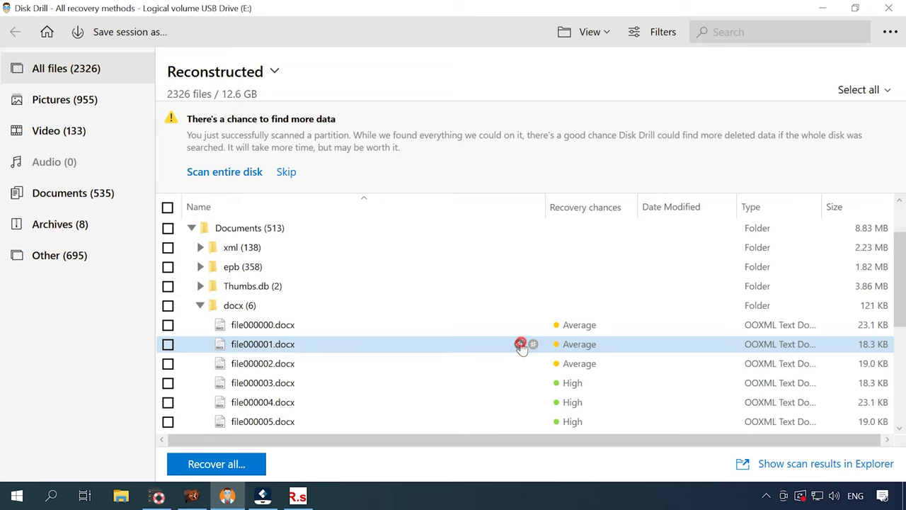
left_click(520, 345)
scroll(254, 358, "down", 2)
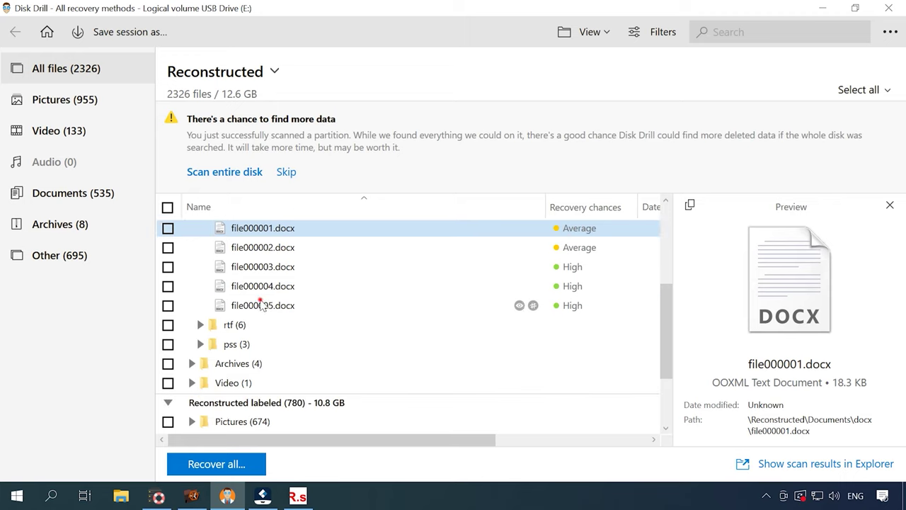
left_click(265, 305)
Expand the Video and Archives folders in the Reconstructed group to see their file types
scroll(227, 357, "down", 1)
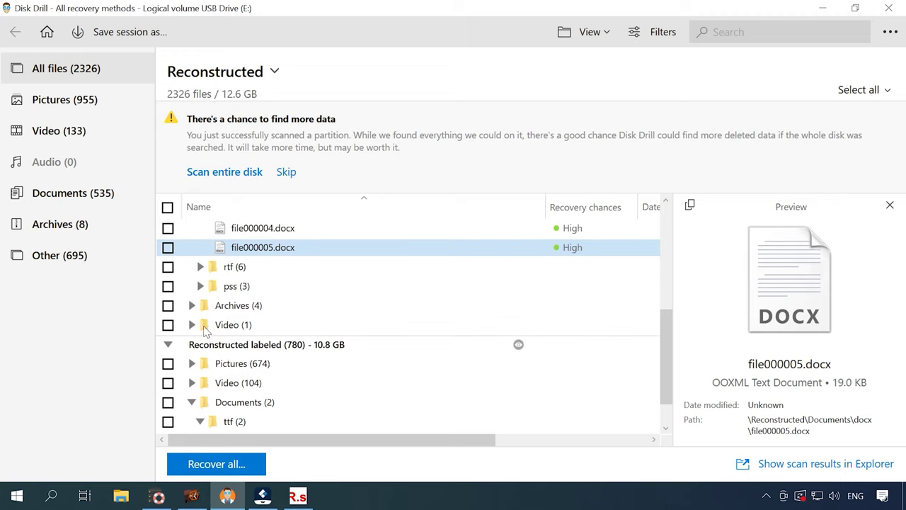
left_click(189, 324)
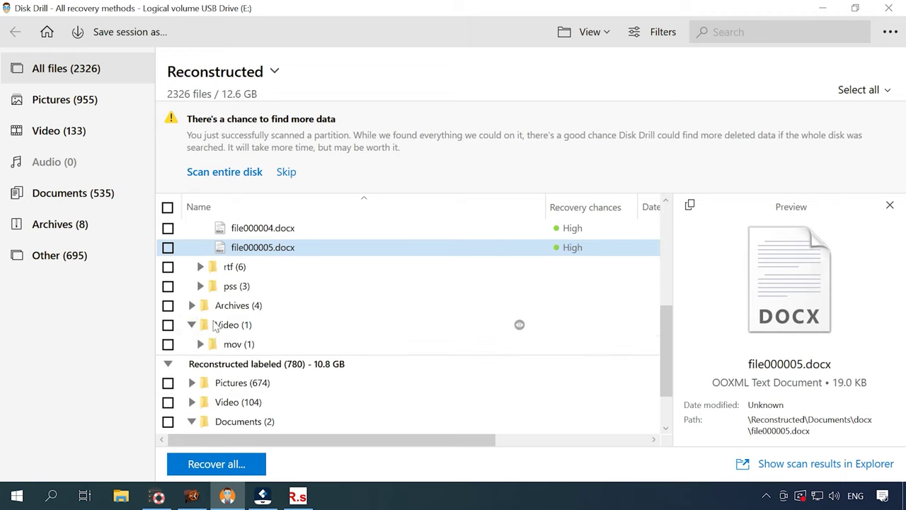
left_click(191, 306)
Collapse the Documents, Archives and Video folders under Reconstructed and the Documents folder under Reconstructed labeled
scroll(202, 311, "up", 4)
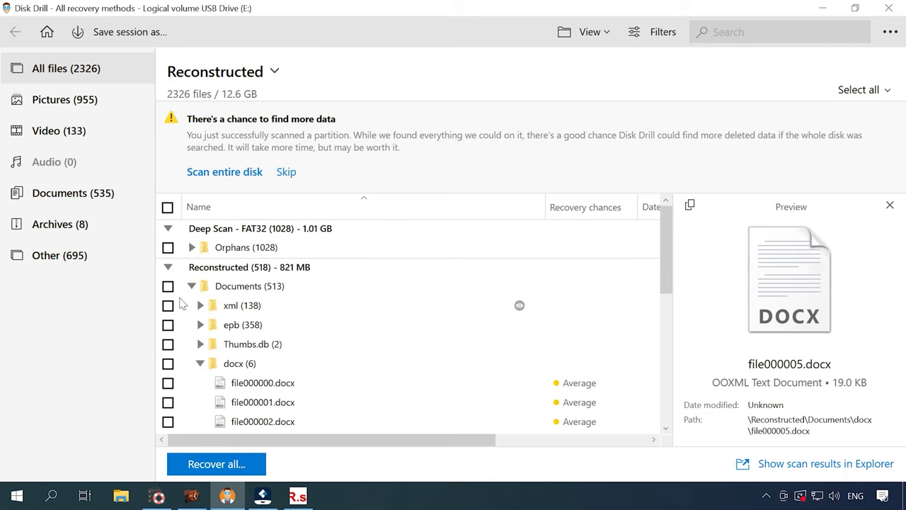
left_click(191, 286)
left_click(191, 305)
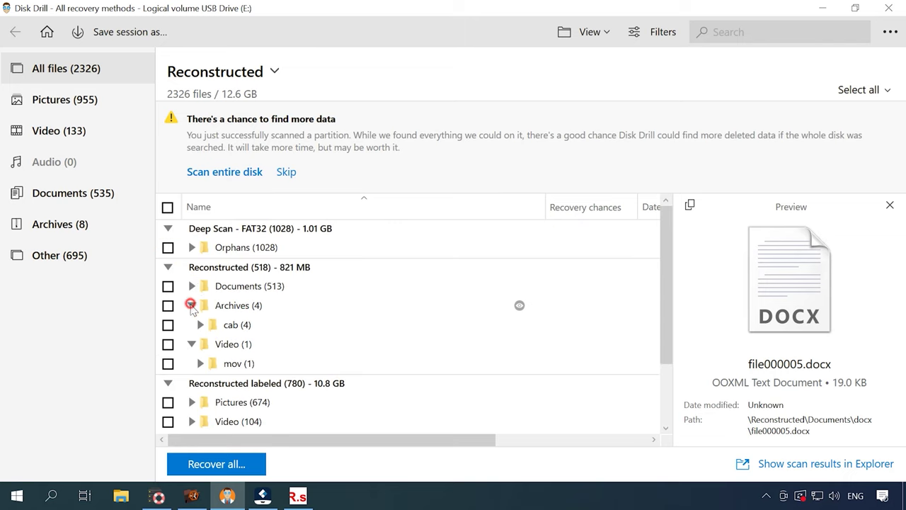
left_click(191, 324)
scroll(195, 354, "down", 1)
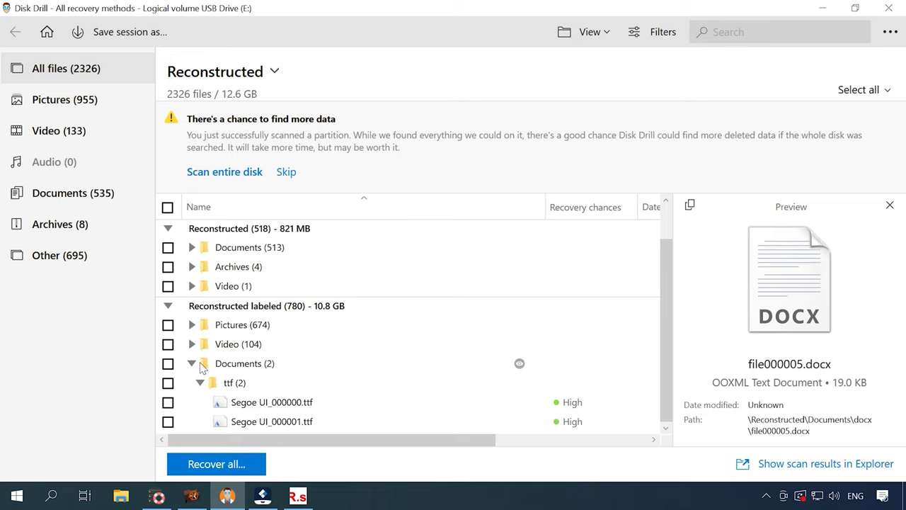
left_click(191, 363)
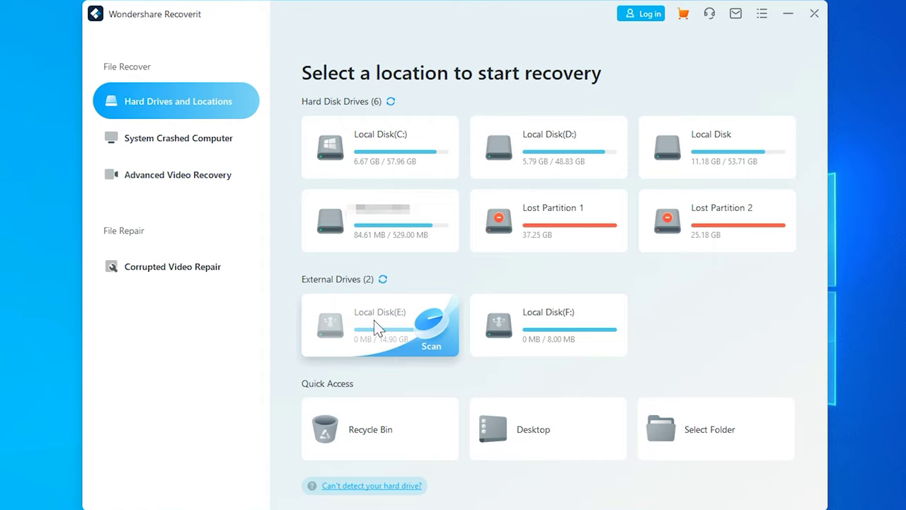
Switch to Wondershare Recoverit, scan Local Disk(E:), dismiss the scan completion notice and open the Unsourced files group
left_click(380, 350)
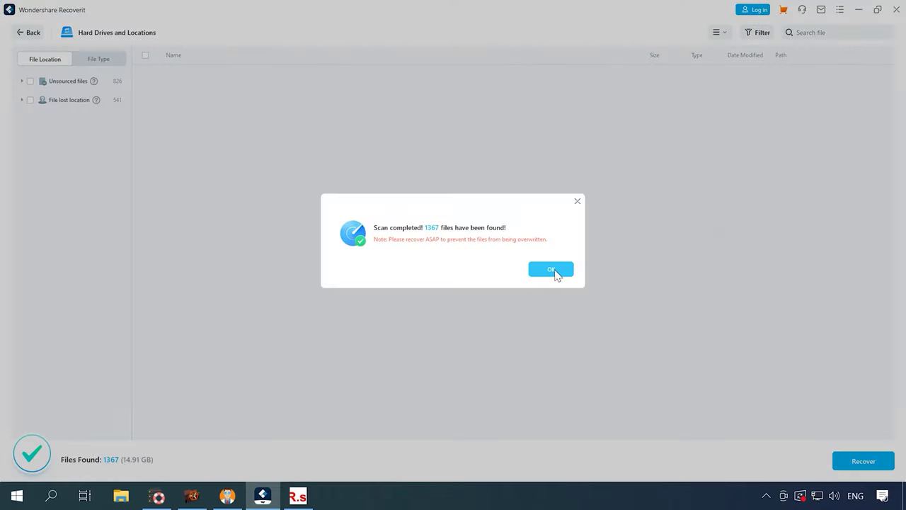
left_click(553, 270)
left_click(59, 99)
left_click(57, 82)
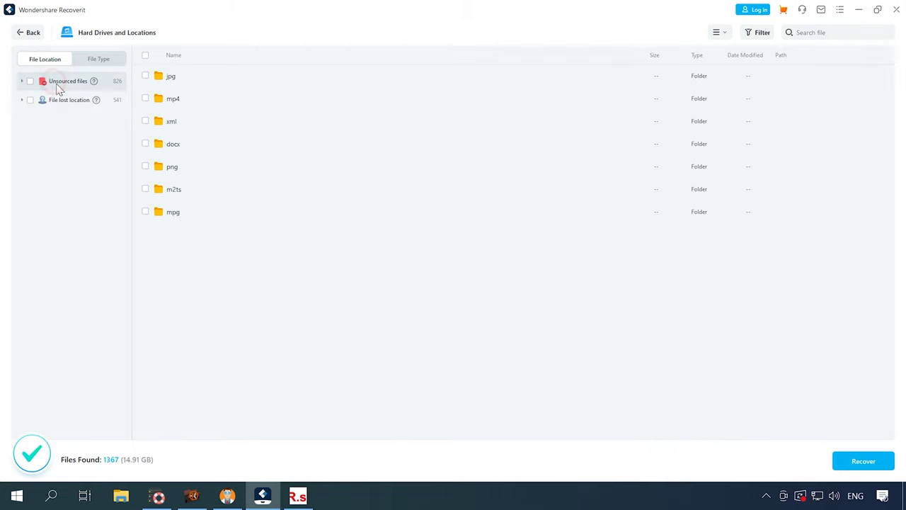
Open the jpg folder under Unsourced files and preview 00000016.jpg
double_click(170, 82)
left_click(191, 81)
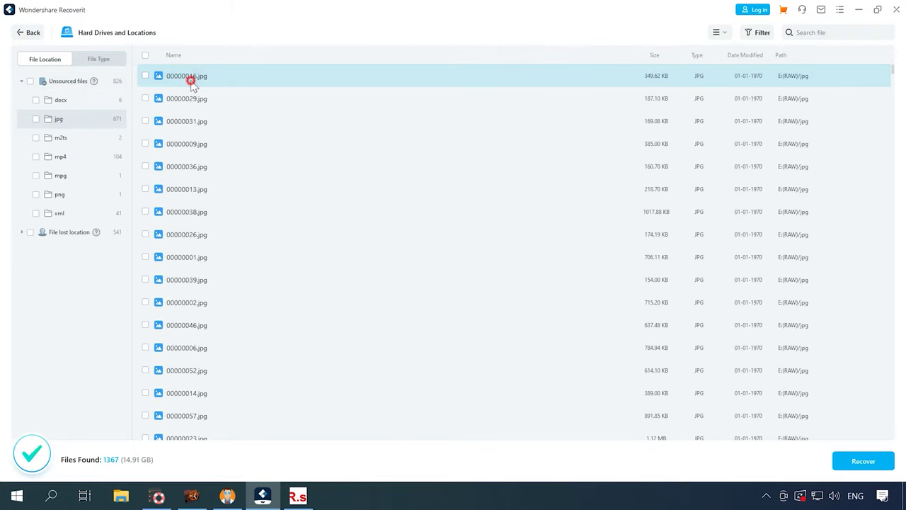
double_click(191, 83)
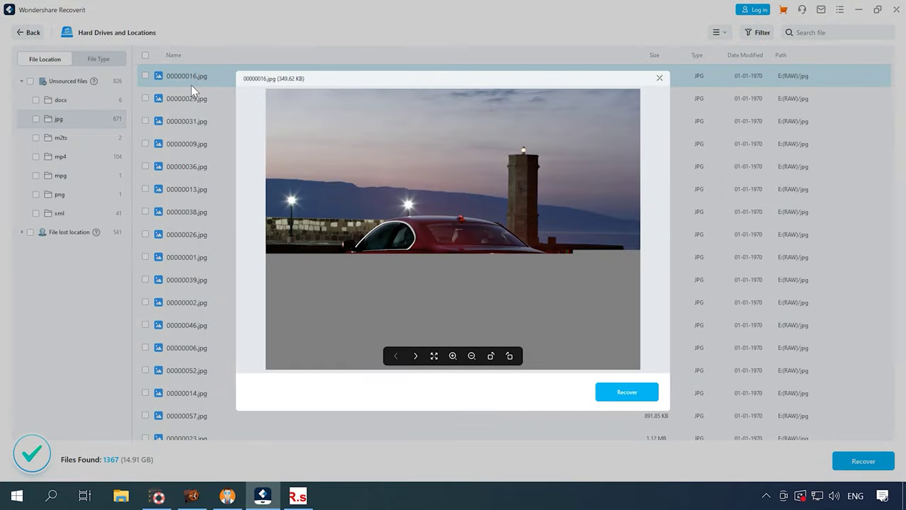
Browse the previews of the following jpg images one by one, continuing past 00000026.jpg
left_click(414, 357)
left_click(415, 357)
left_click(415, 356)
left_click(415, 356)
left_click(415, 356)
left_click(415, 356)
left_click(416, 357)
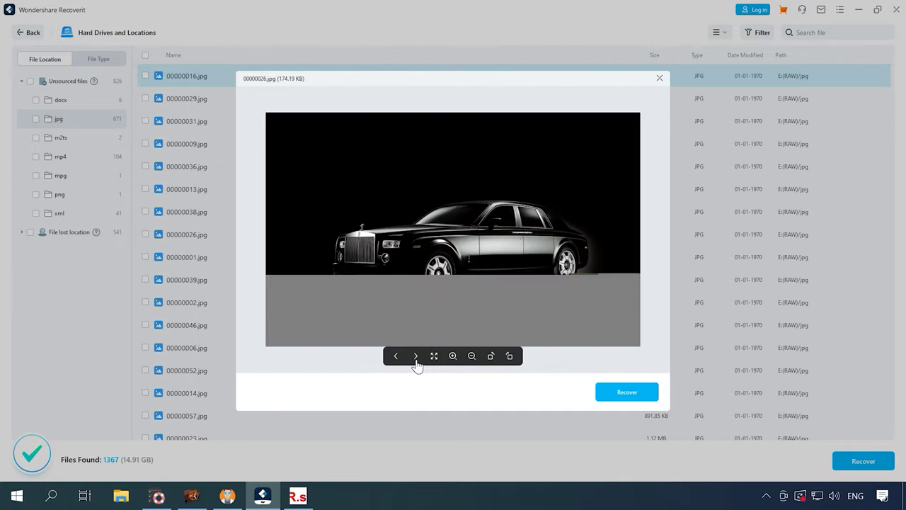
left_click(416, 356)
left_click(416, 356)
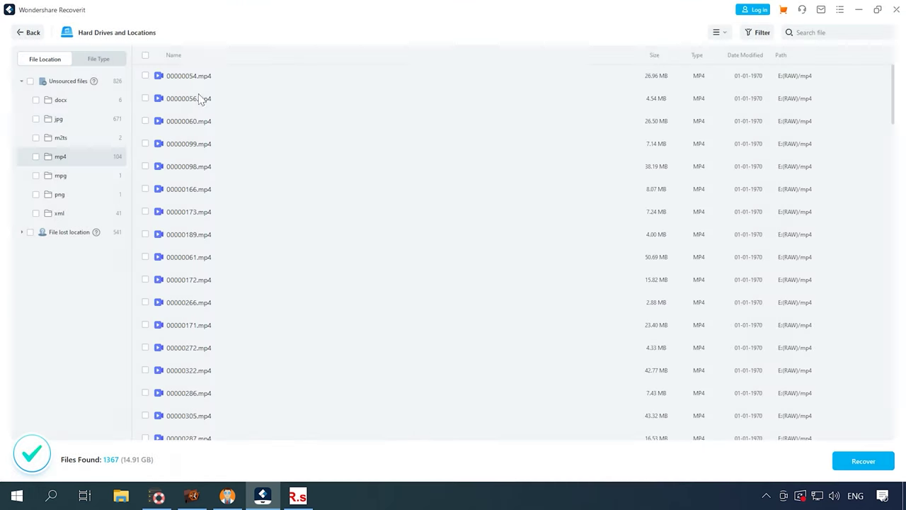
Preview 00000054.mp4 from the mp4 folder, try to skip ahead in the video and close the preview
double_click(202, 78)
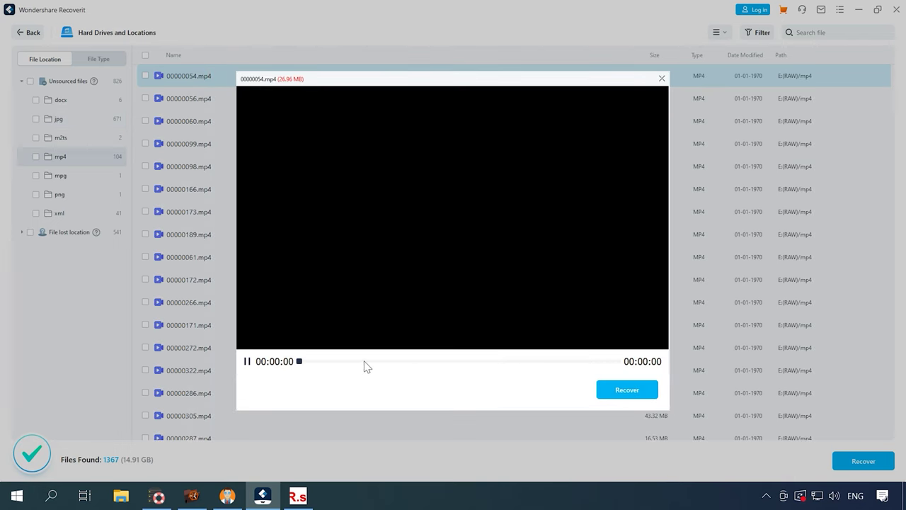
left_click(364, 361)
left_click(520, 361)
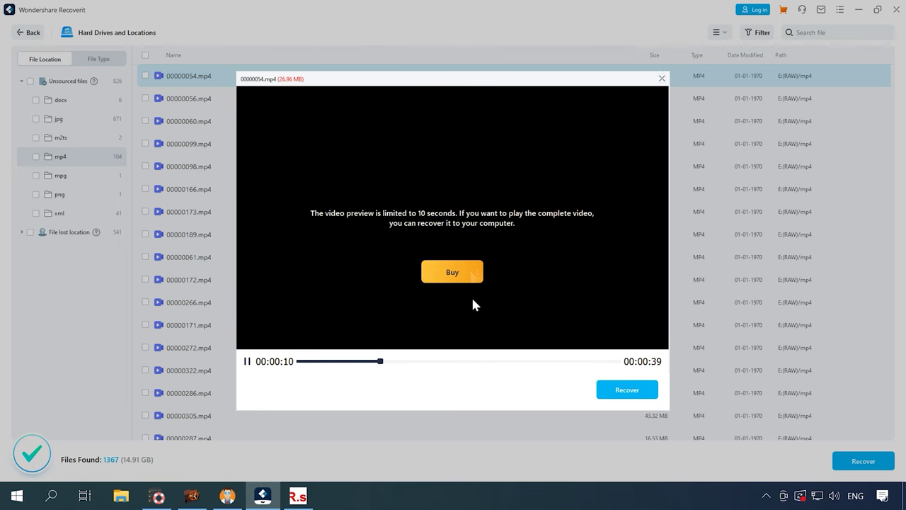
left_click(661, 78)
Try to preview the videos 00000056.mp4 and 00000060.mp4, closing each preview window
double_click(188, 98)
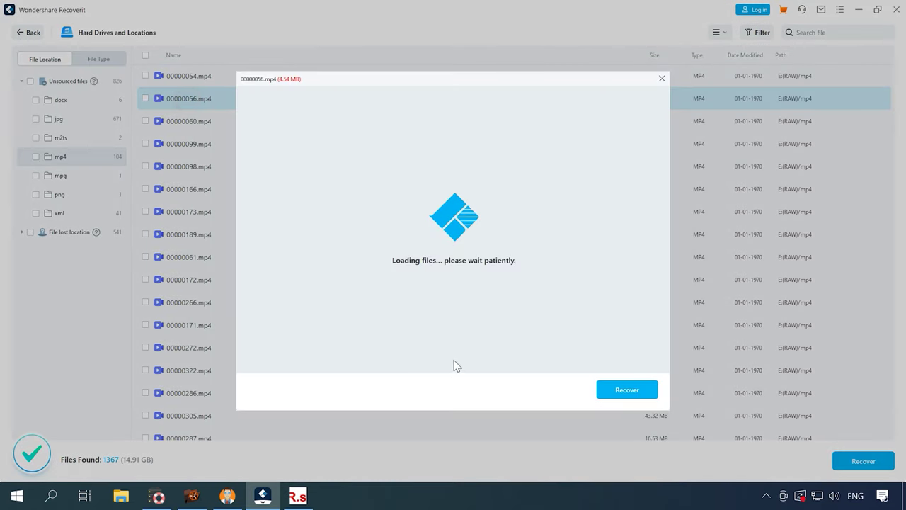
left_click(321, 361)
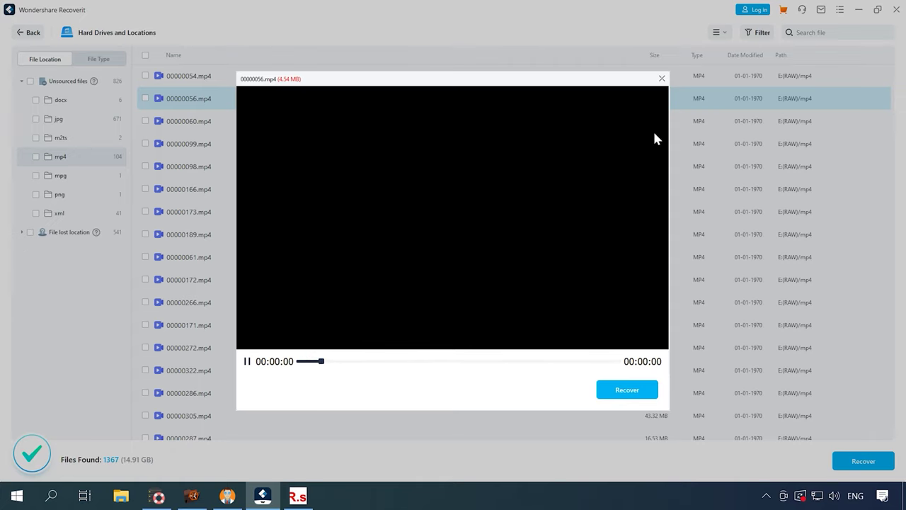
left_click(662, 77)
double_click(188, 121)
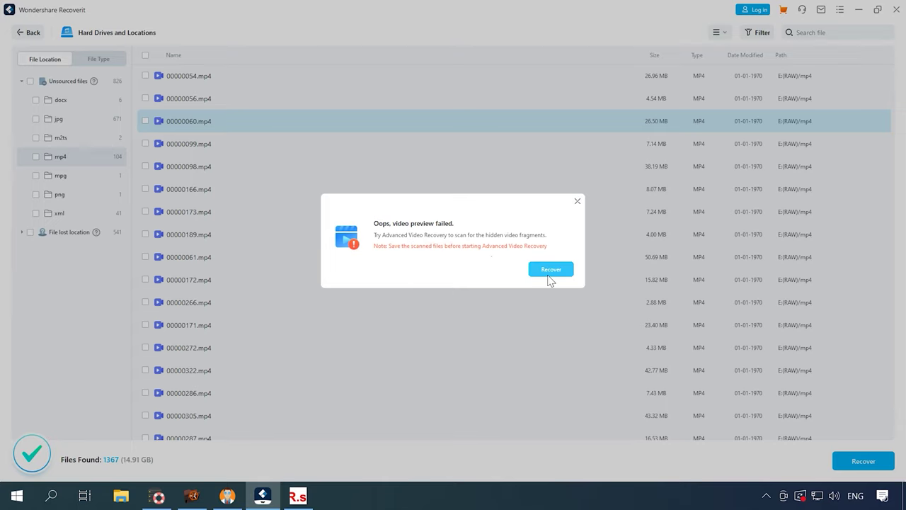
left_click(577, 202)
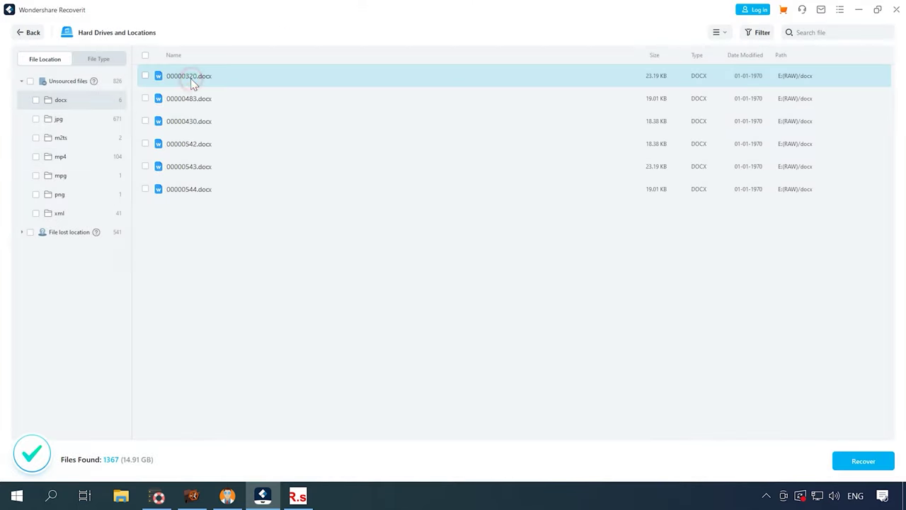
Preview 00000320.docx, try to view its second page, and dismiss the purchase offer and the preview
double_click(192, 79)
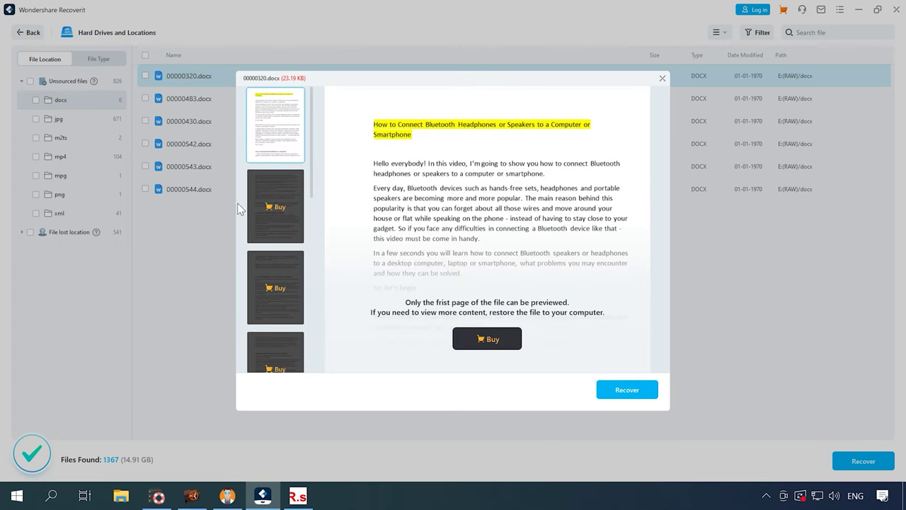
left_click(280, 207)
left_click(653, 110)
left_click(310, 150)
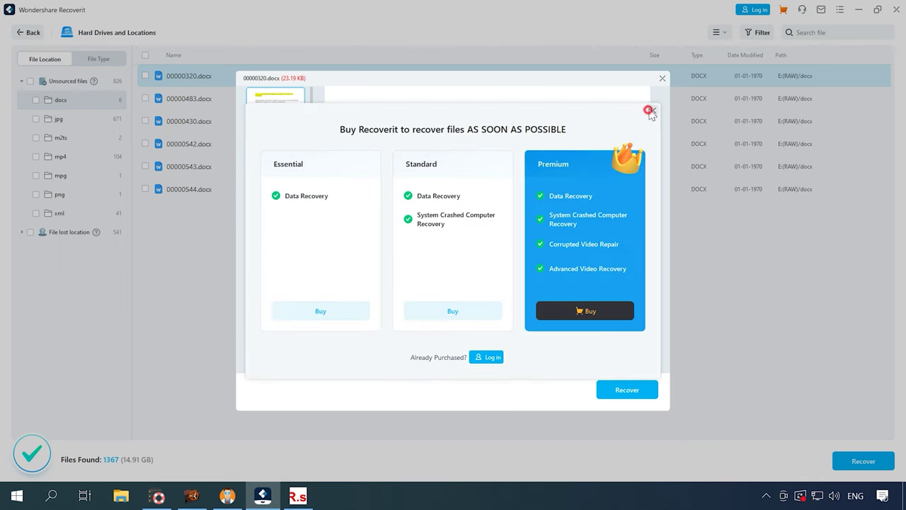
left_click(648, 112)
Look through the folders under File lost location and open the MOVIE folder
scroll(303, 300, "down", 5)
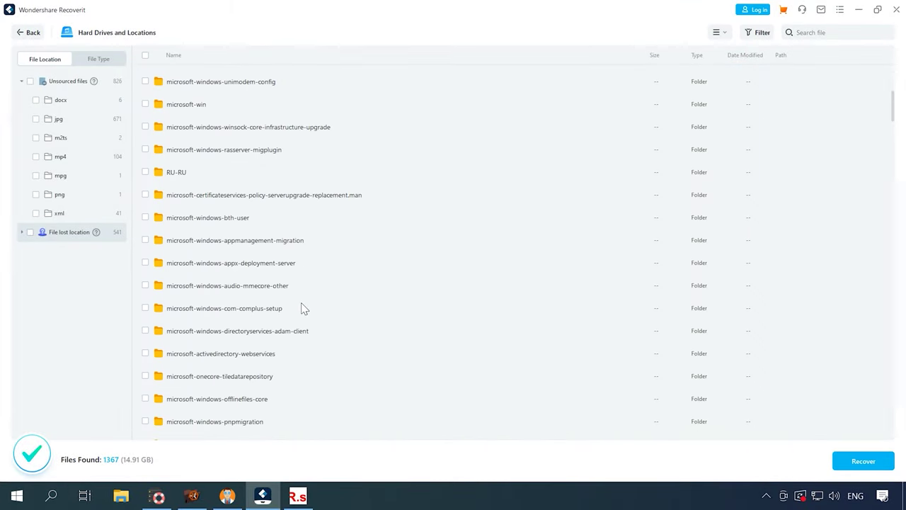
scroll(303, 308, "down", 10)
scroll(303, 308, "down", 1)
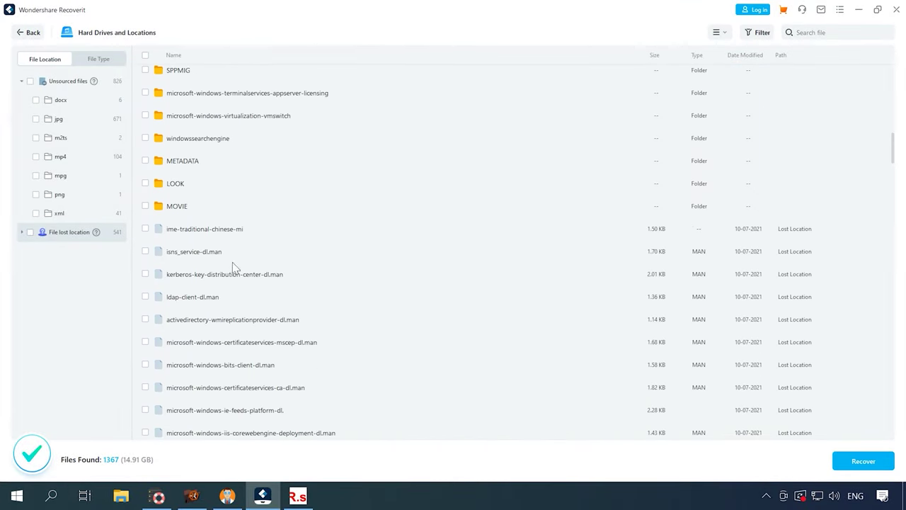
left_click(182, 163)
left_click(173, 207)
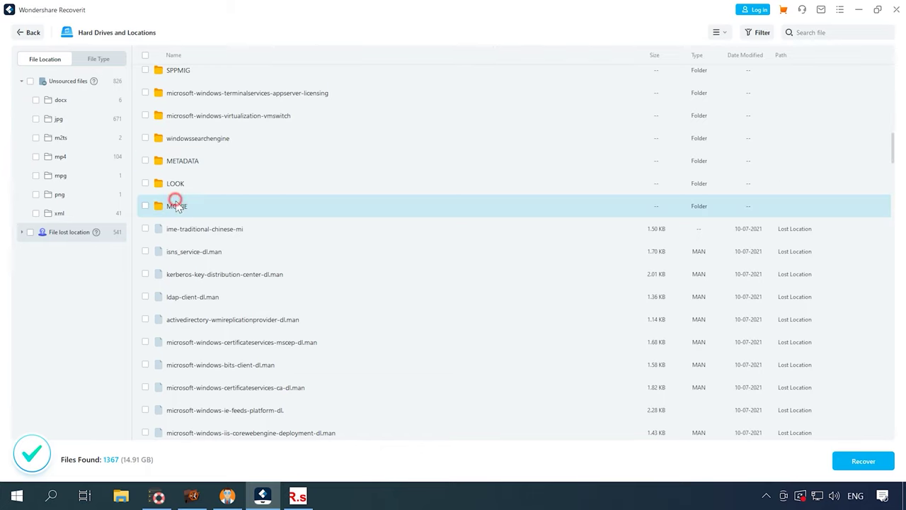
Check the videos Park - 40822.mp4, Shore - 5640.mp4 and Girls Squad - 31239.mp4 in the recovered MOVIE folder
left_click(173, 212)
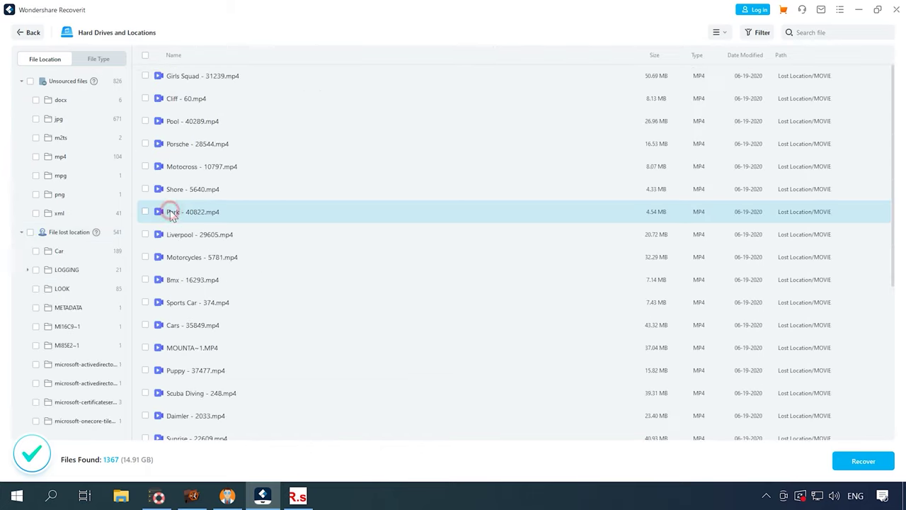
left_click(185, 188)
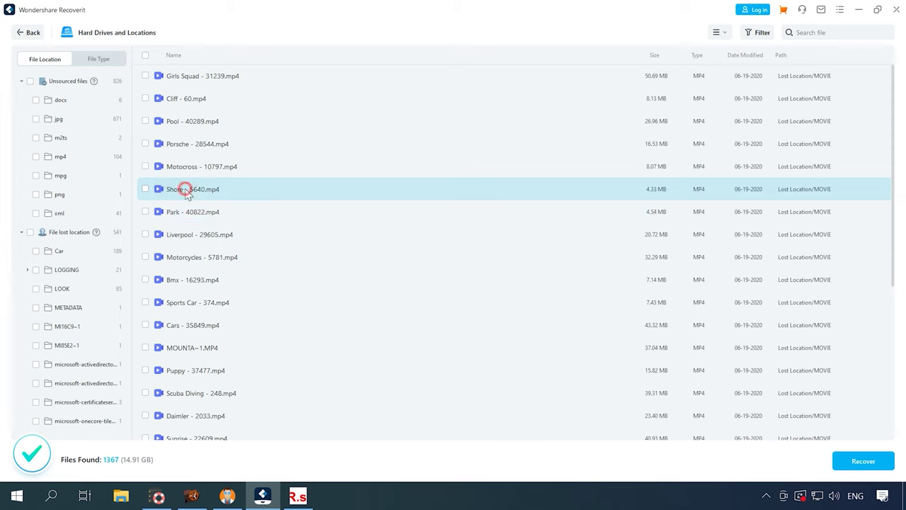
left_click(195, 82)
scroll(217, 401, "down", 1)
scroll(218, 402, "up", 1)
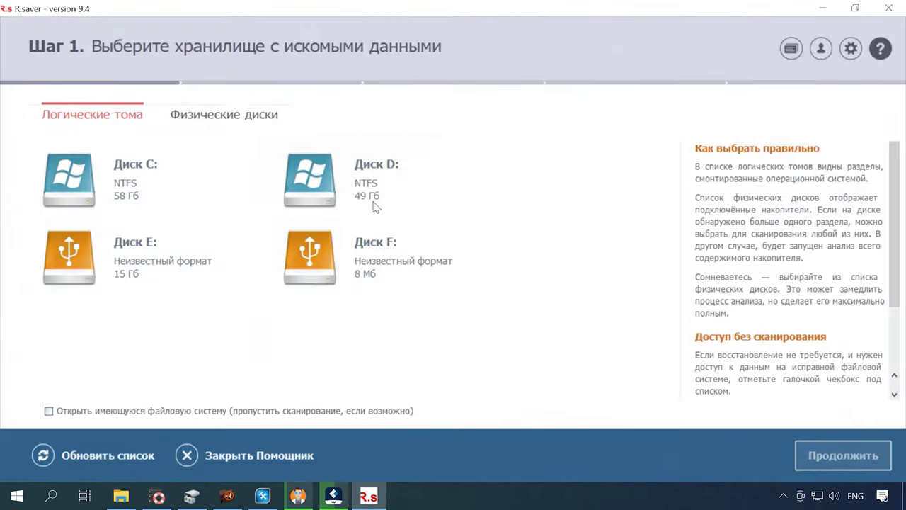
In R.saver, choose logical volume E with the option to open the existing file system, and agree to run a scan
left_click(152, 260)
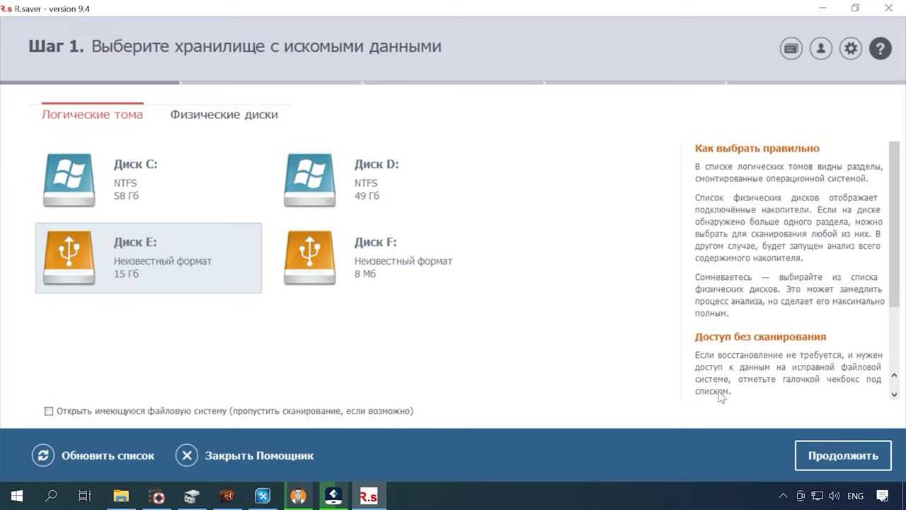
left_click(231, 410)
left_click(863, 445)
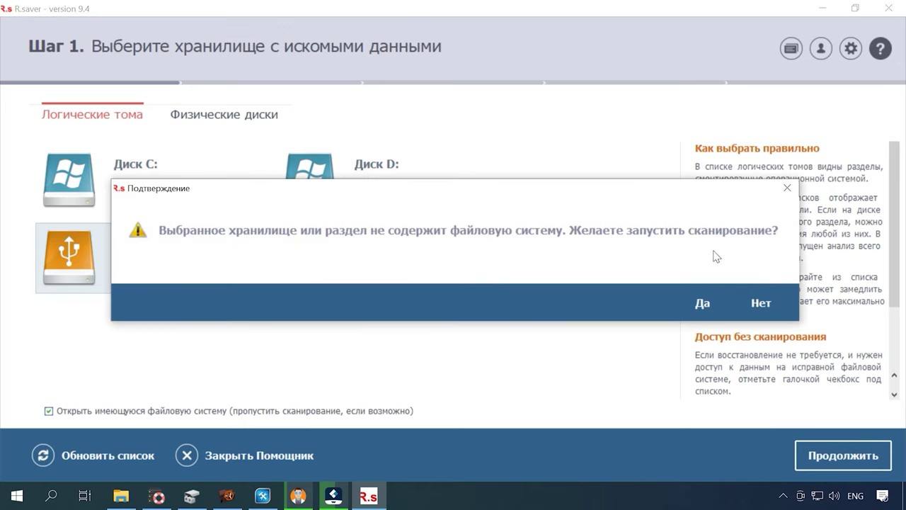
left_click(701, 304)
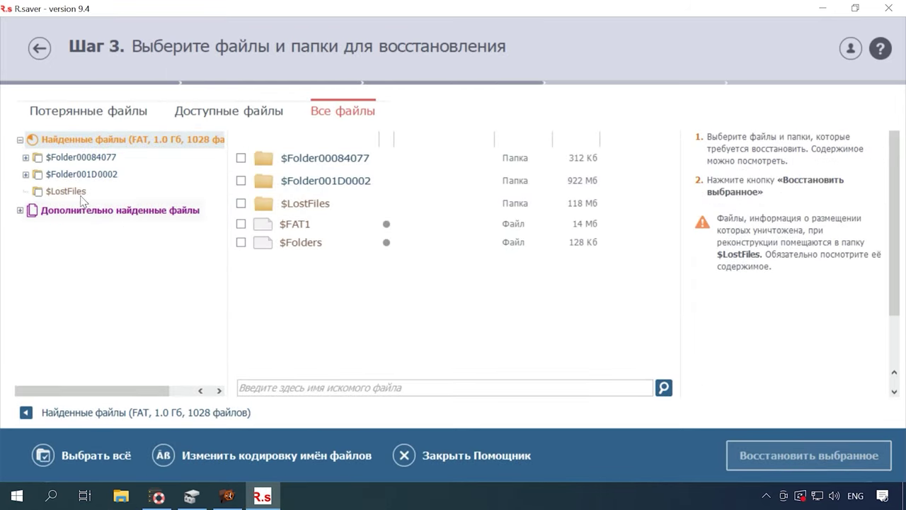
Open $Folder001D0002 in the found files and check the previews of 025.JPG, 026.JPG and 027.JPG
left_click(54, 175)
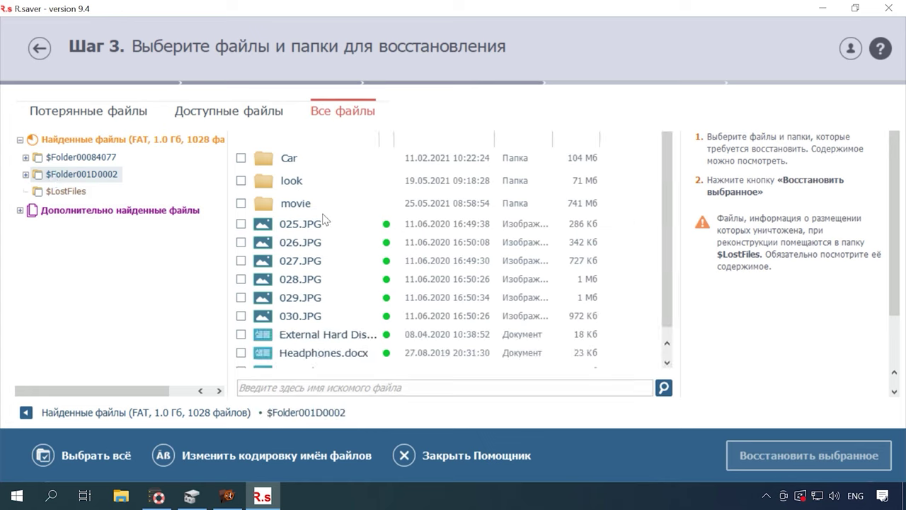
left_click(297, 225)
left_click(300, 242)
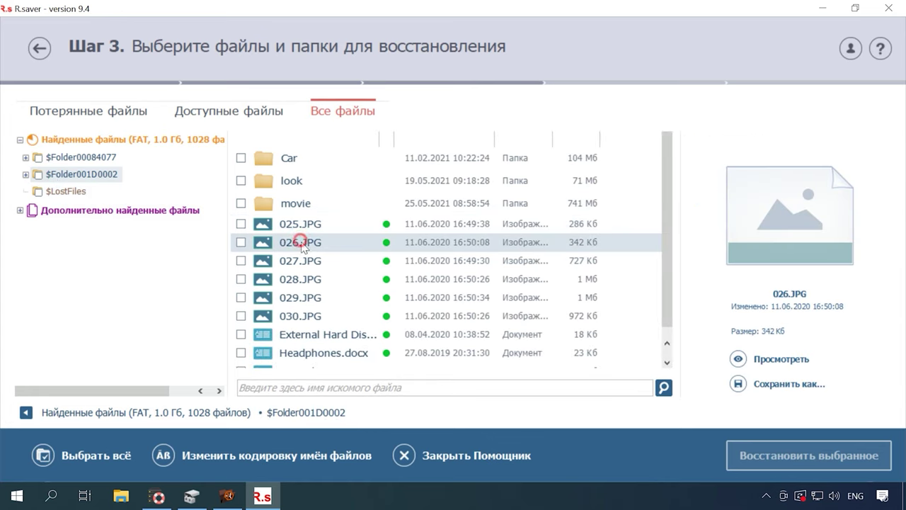
left_click(301, 261)
scroll(303, 270, "down", 1)
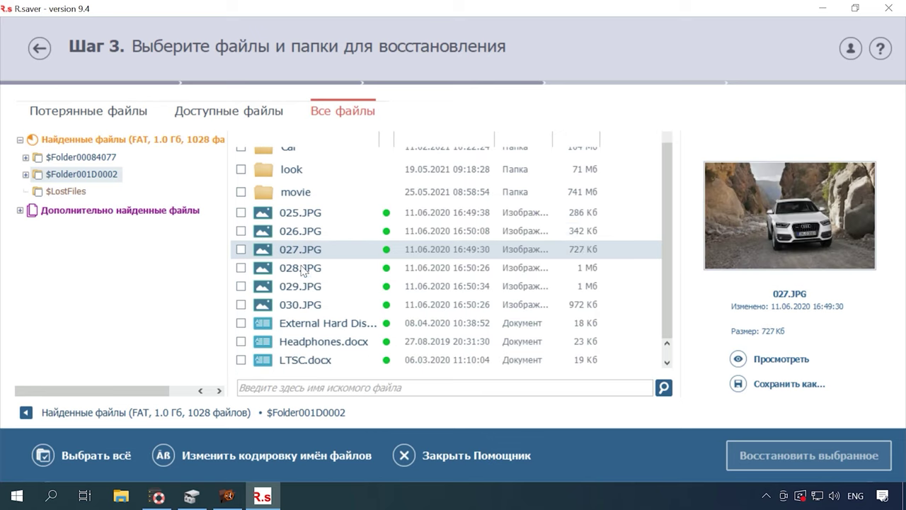
Check the documents in $Folder001D0002, viewing the contents of Headphones.docx and closing the viewer
left_click(301, 324)
left_click(303, 341)
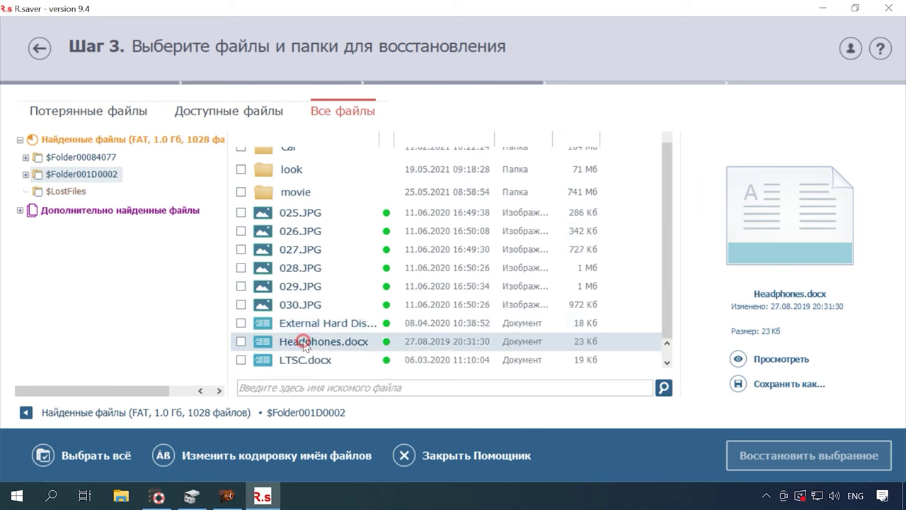
scroll(305, 345, "up", 1)
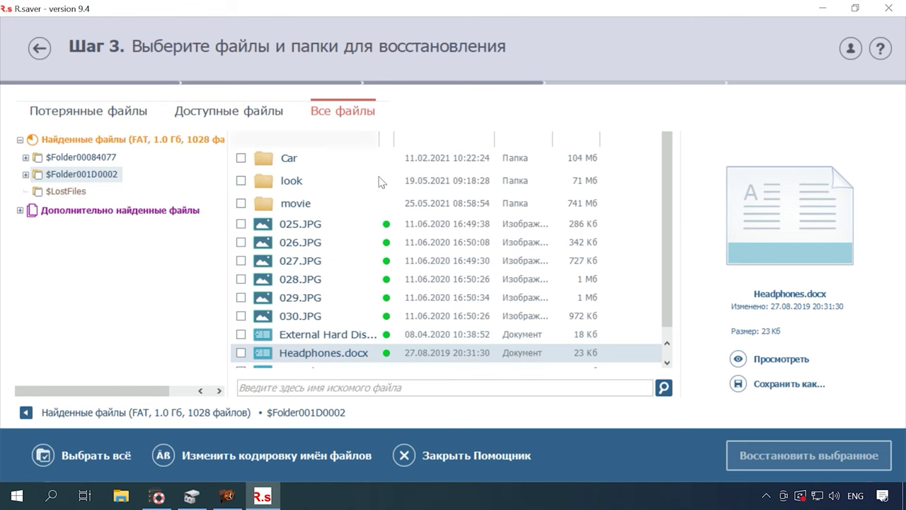
left_click(739, 359)
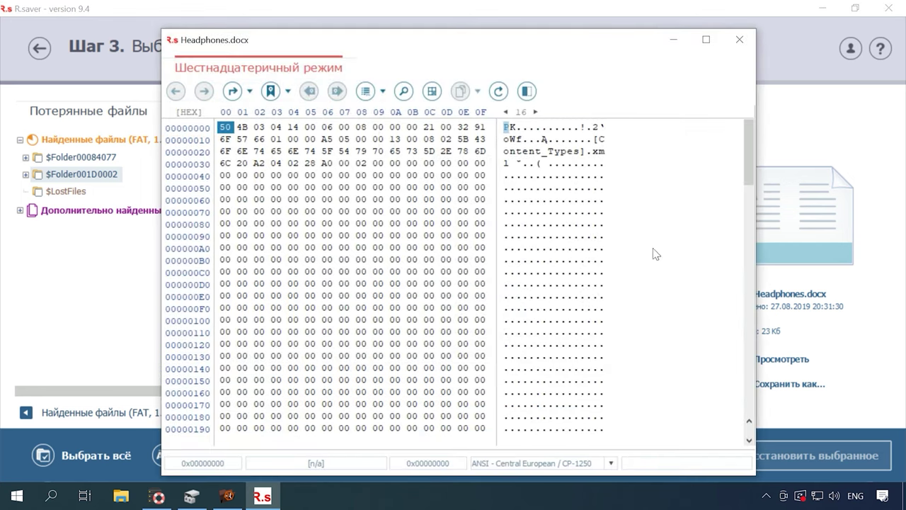
left_click(739, 40)
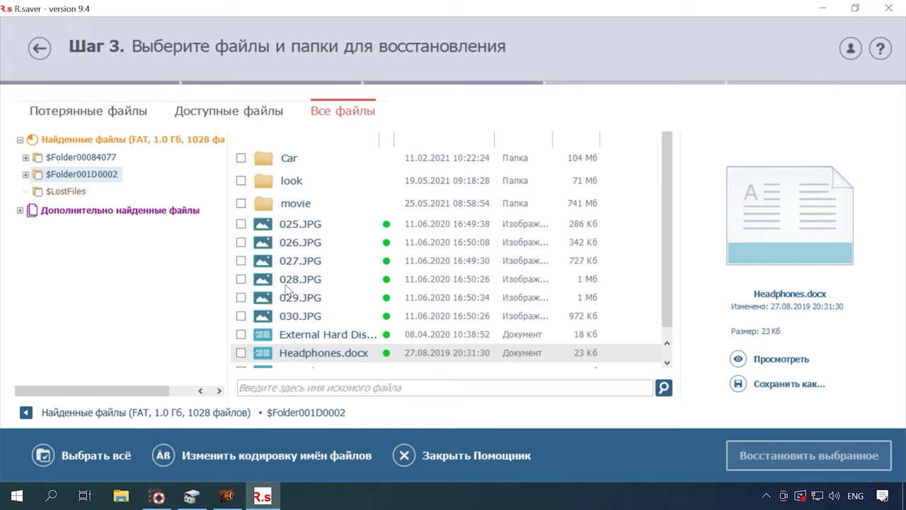
scroll(287, 288, "down", 1)
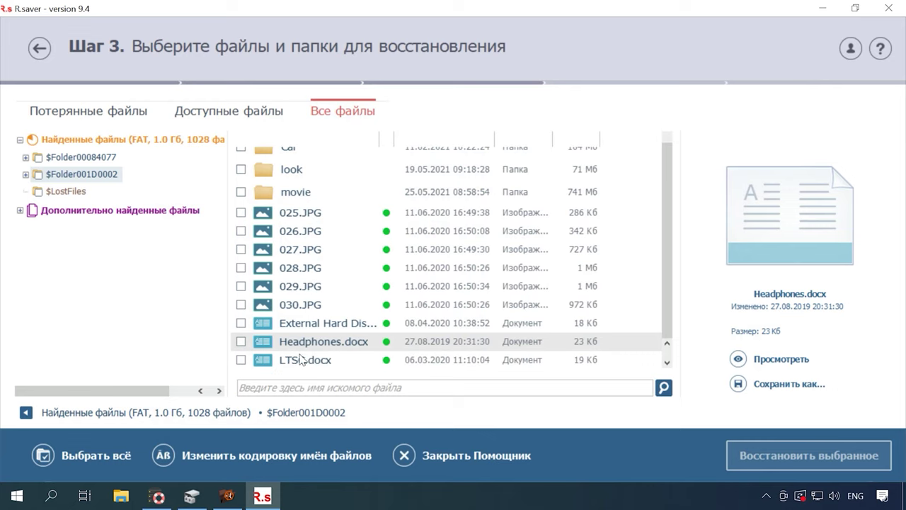
scroll(300, 358, "up", 1)
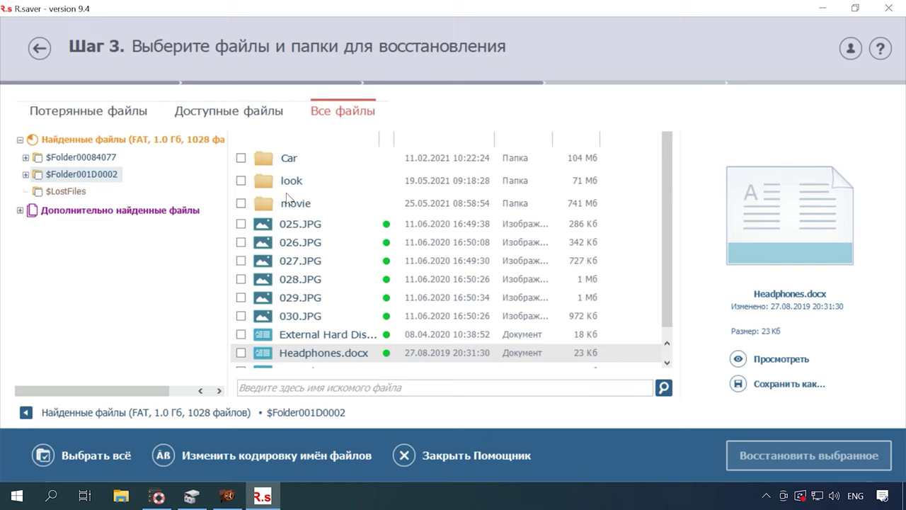
Open the movie folder, view the contents of Baton Twirling - 31236.mp4 and close the viewer
double_click(287, 201)
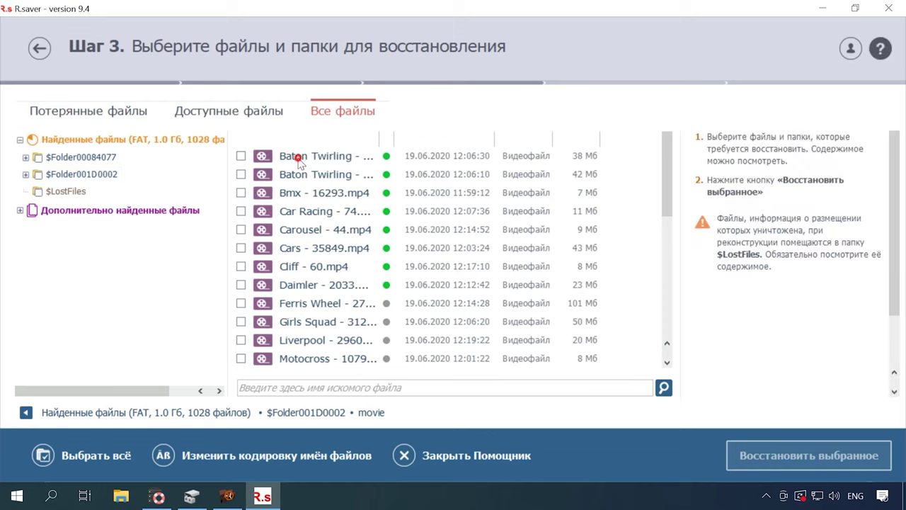
left_click(295, 157)
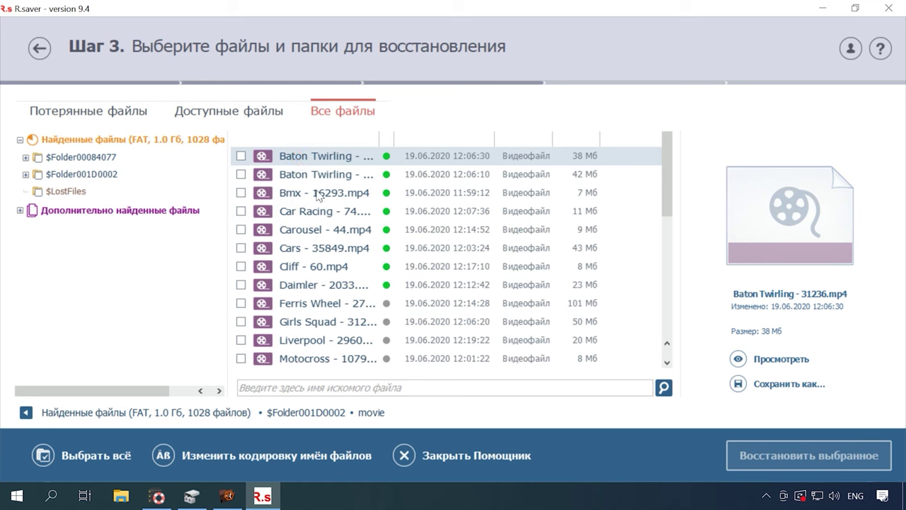
left_click(772, 359)
left_click(739, 40)
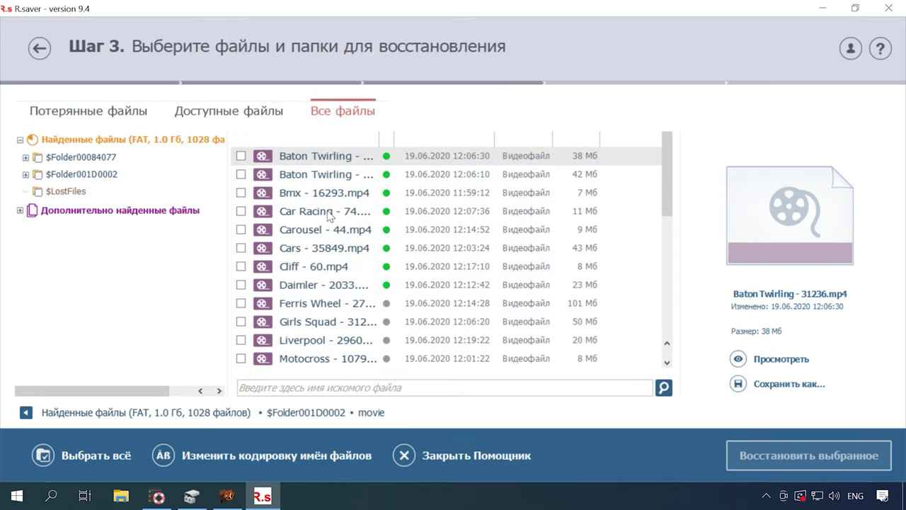
View the contents of Car Racing - 74.mp4 and Girls Squad - 31239.mp4, closing the viewer each time
left_click(325, 213)
left_click(763, 361)
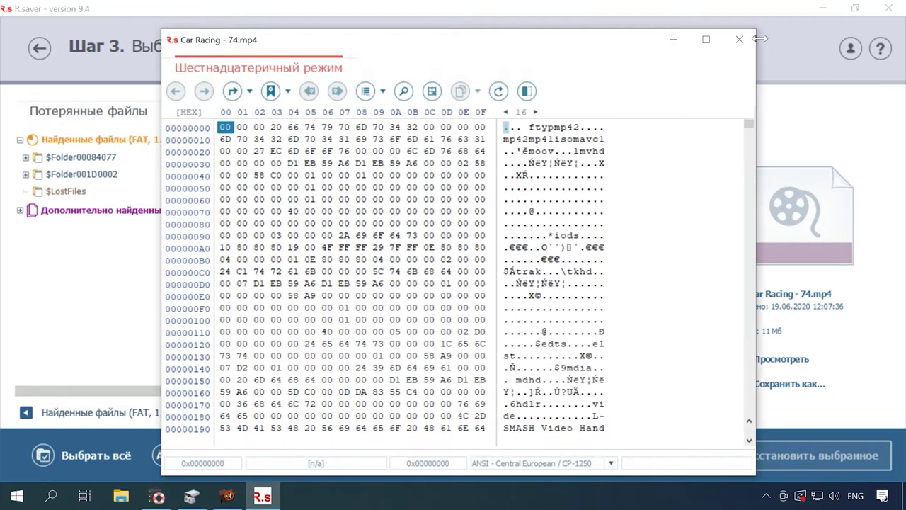
left_click(739, 40)
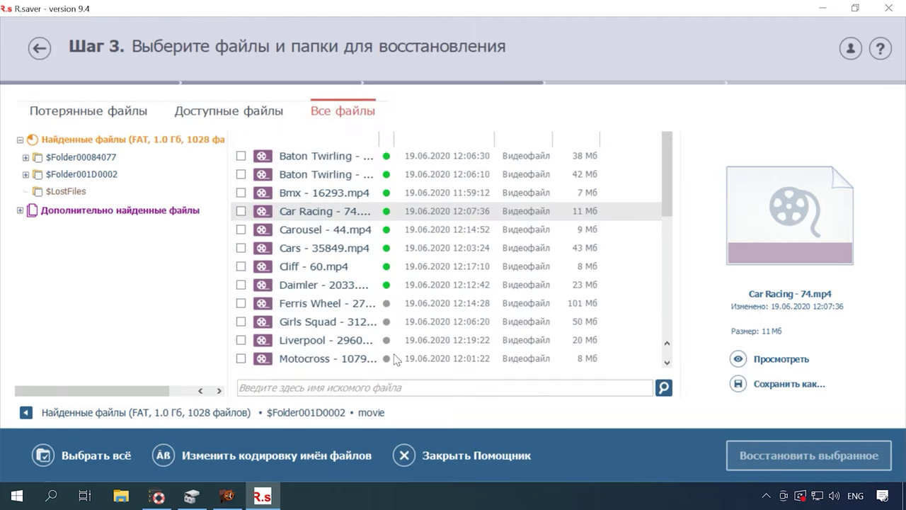
left_click(280, 320)
left_click(738, 359)
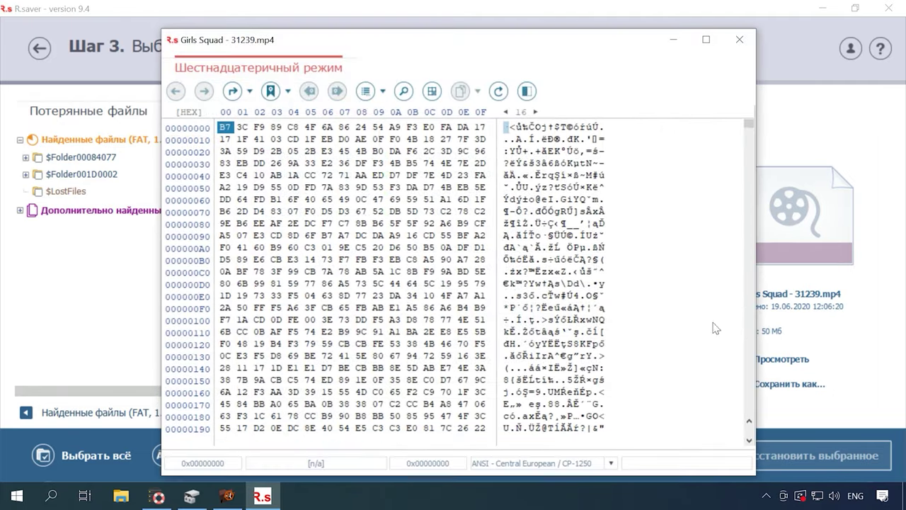
left_click(739, 40)
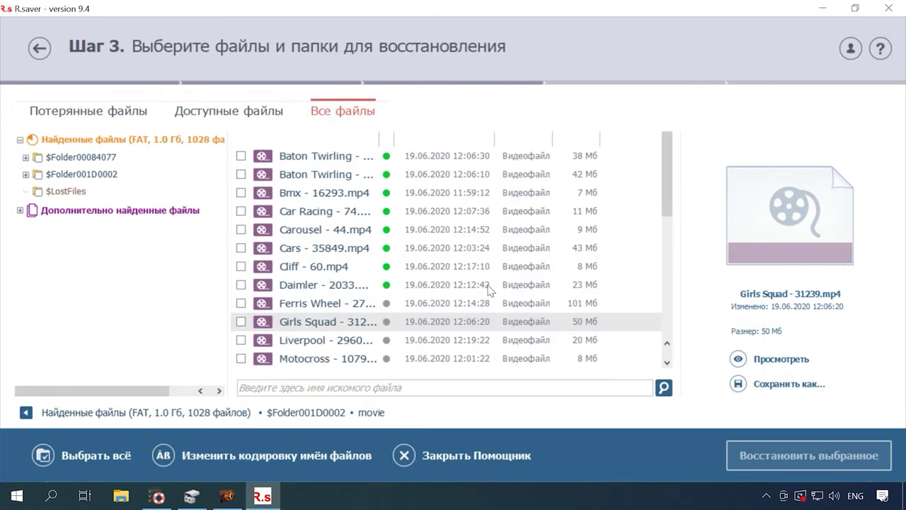
Check the preview of Porsche - 28544.mp4 further down the movie folder
scroll(289, 319, "down", 3)
left_click(289, 340)
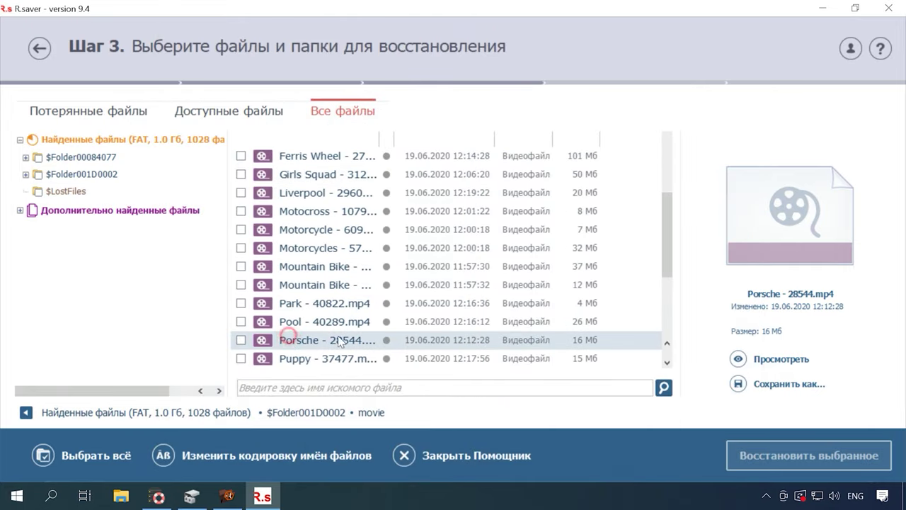
scroll(427, 335, "down", 1)
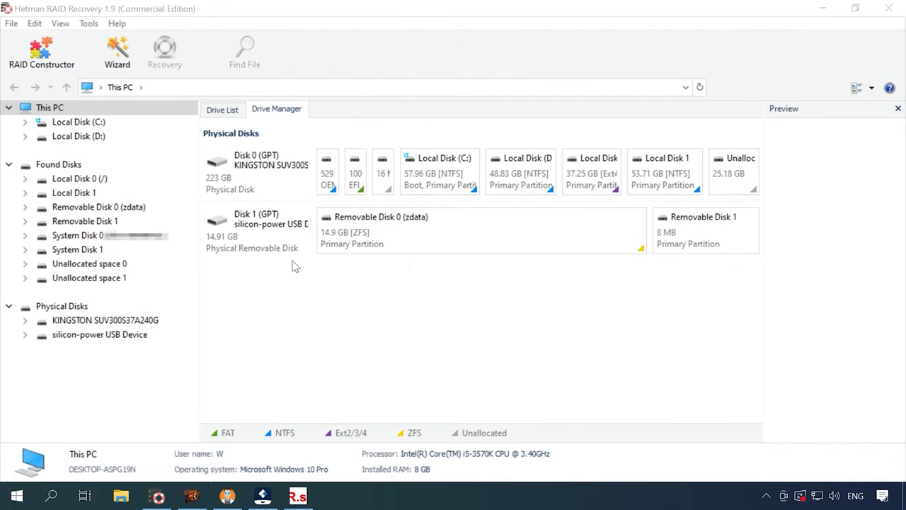
In Hetman RAID Recovery, open Removable Disk 0 (zdata) on Disk 1 and run a fast scan through the File Recovery Wizard
left_click(255, 233)
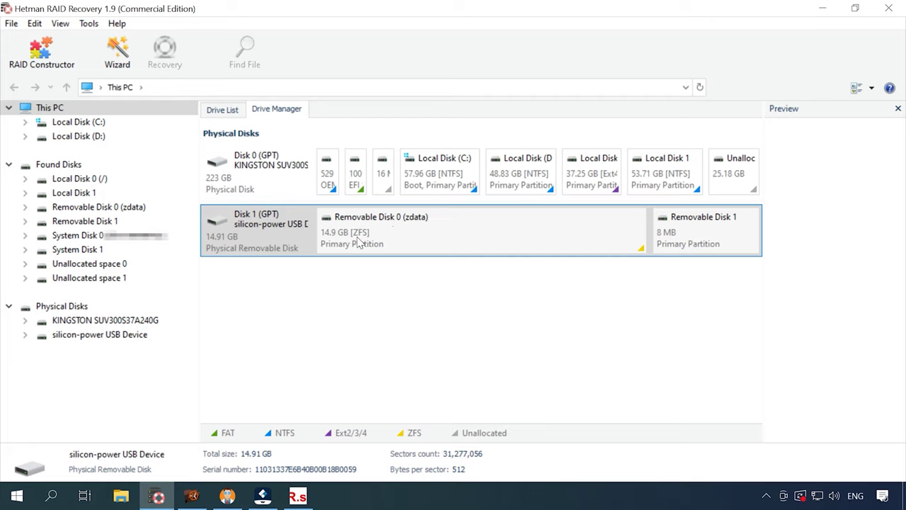
left_click(423, 238)
right_click(424, 237)
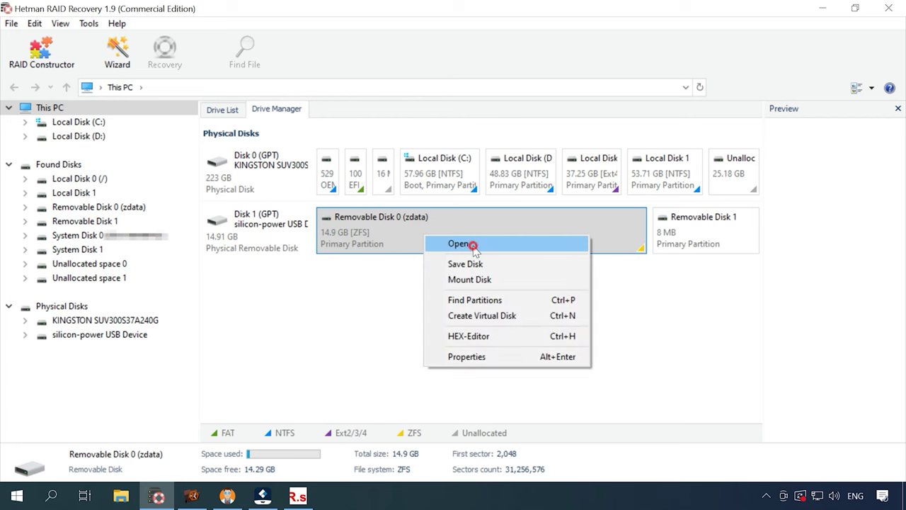
left_click(473, 245)
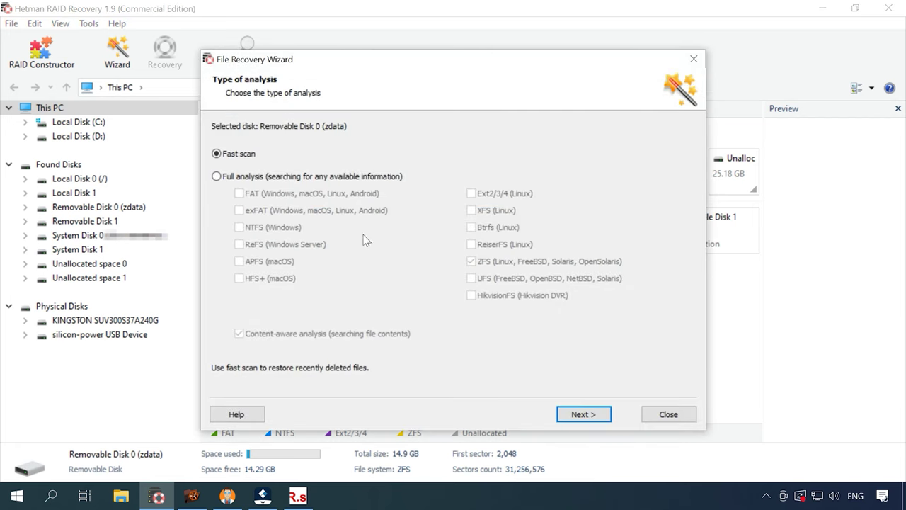
left_click(581, 415)
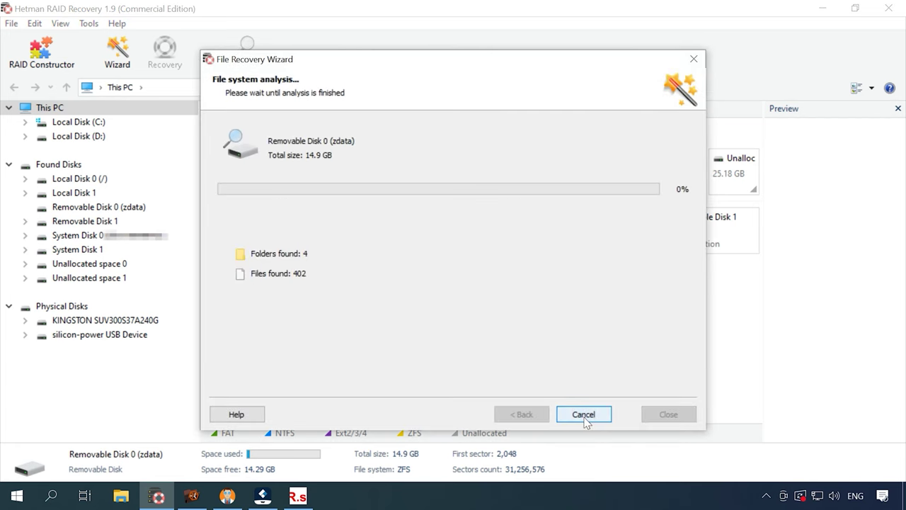
left_click(584, 415)
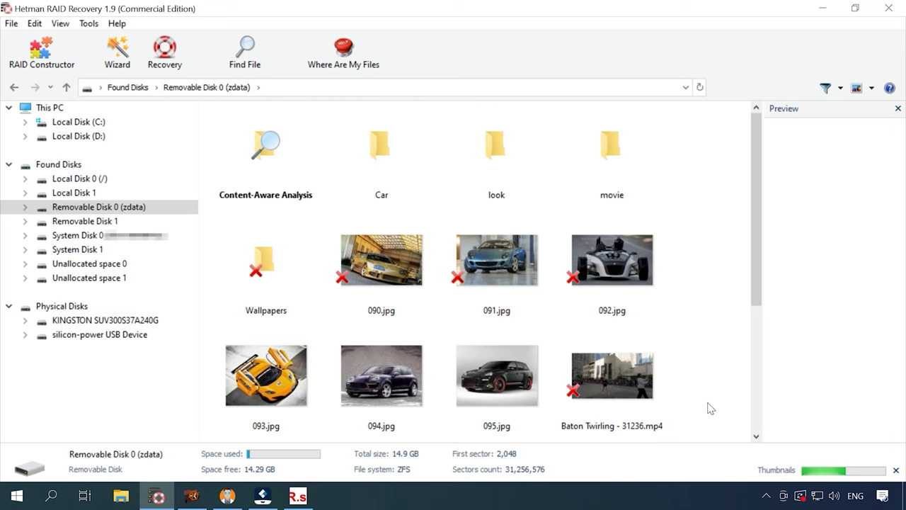
Look through the files found on zdata and select the deleted image 090.jpg
left_click_drag(761, 296, 763, 431)
left_click_drag(764, 397, 757, 283)
left_click(406, 276)
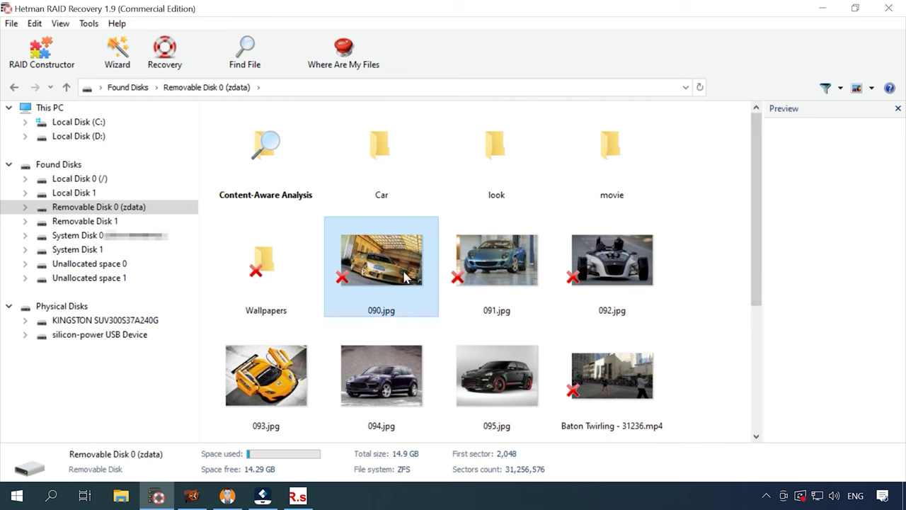
Open the Car folder, check the previews of the deleted images 001.jpg to 003.jpg, and look through the remaining files
key("Up")
key("Return")
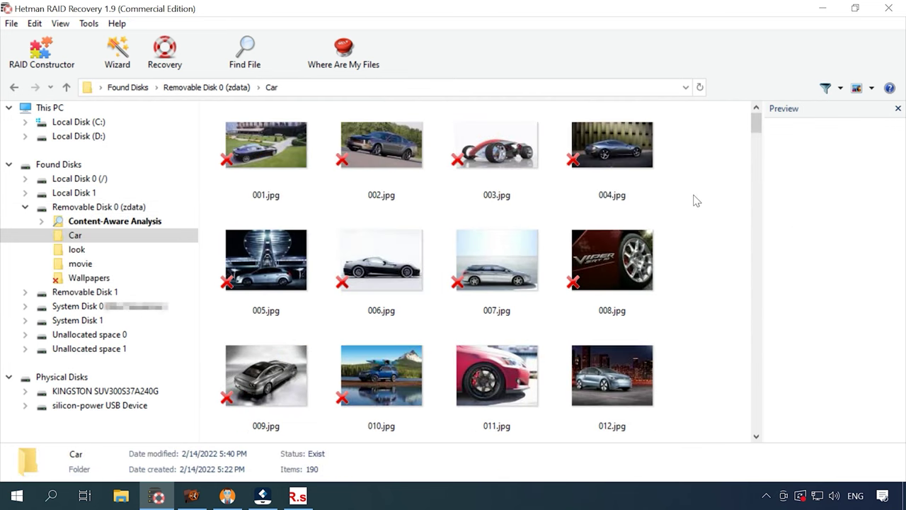
left_click(278, 169)
left_click(367, 166)
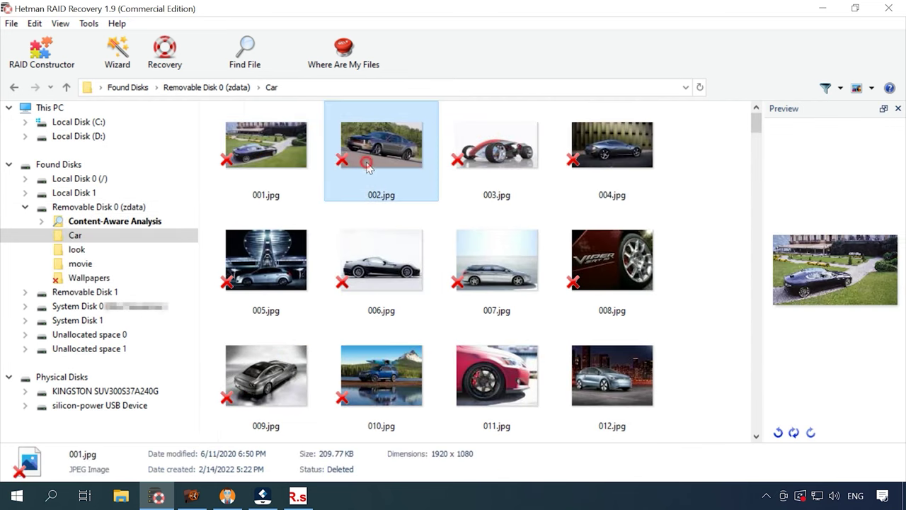
left_click(488, 166)
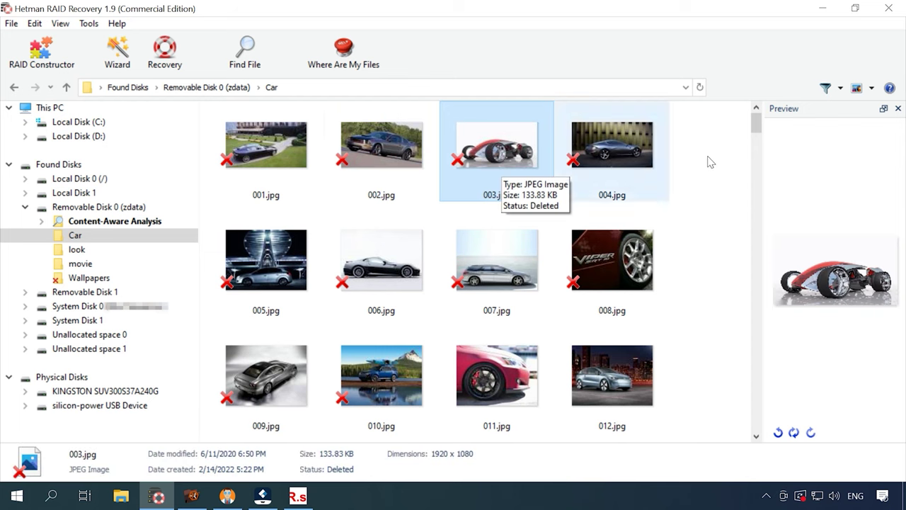
left_click_drag(757, 124, 770, 386)
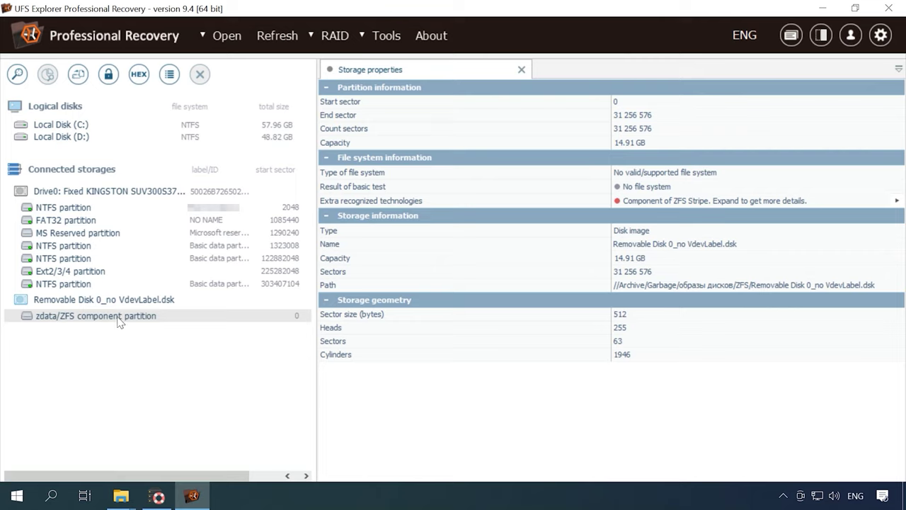
In UFS Explorer, scan the zdata/ZFS component partition for lost data with only ZFS enabled and IntelliRAW off, and open the found ZFS item
right_click(120, 322)
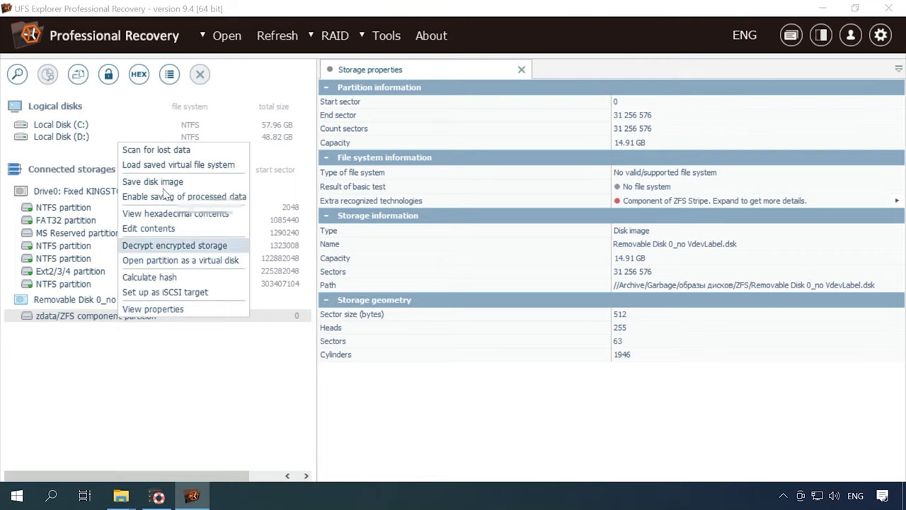
left_click(175, 150)
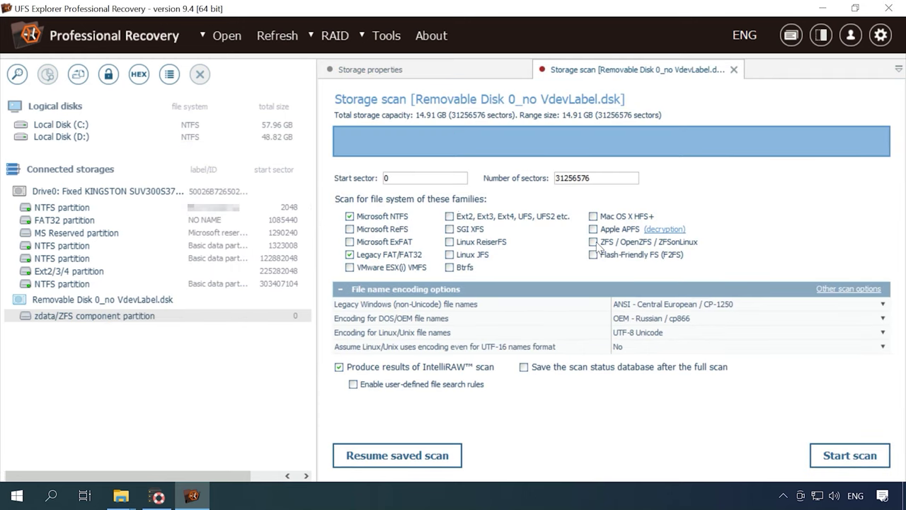
left_click(593, 242)
left_click(349, 216)
left_click(349, 254)
left_click(339, 367)
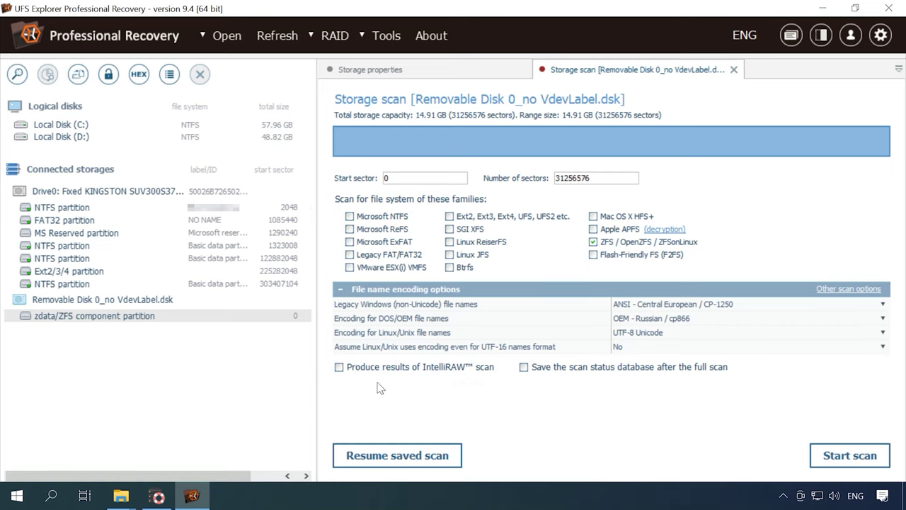
left_click(849, 455)
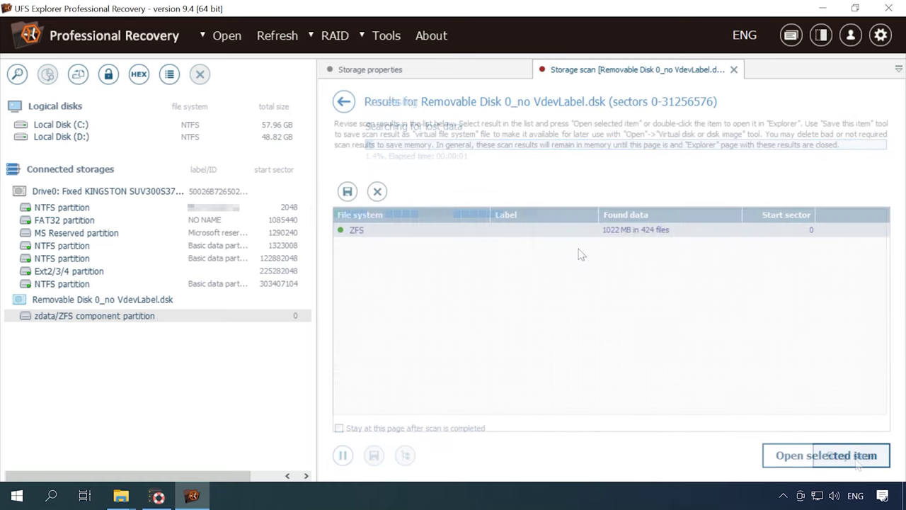
left_click(829, 456)
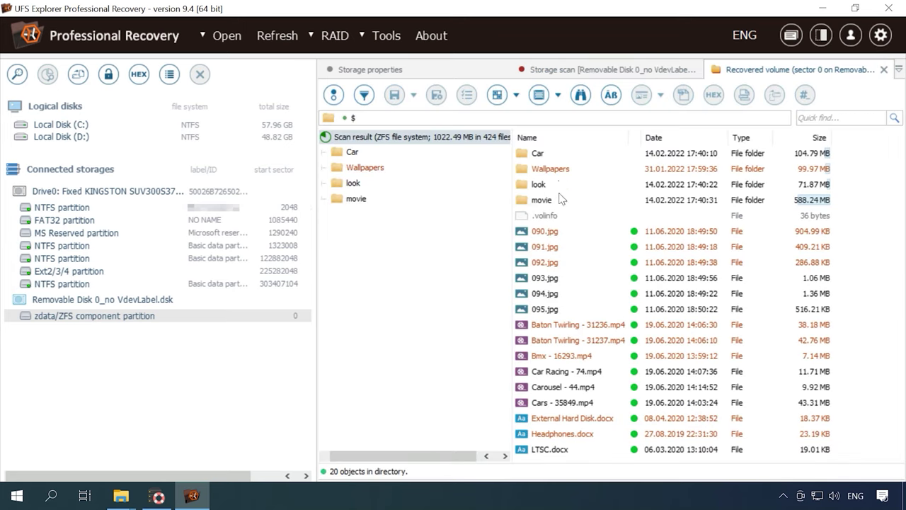
Check the previews of the root files from 090.jpg to Baton Twirling - 31236.mp4 and view that video's contents, closing the viewer
left_click(550, 233)
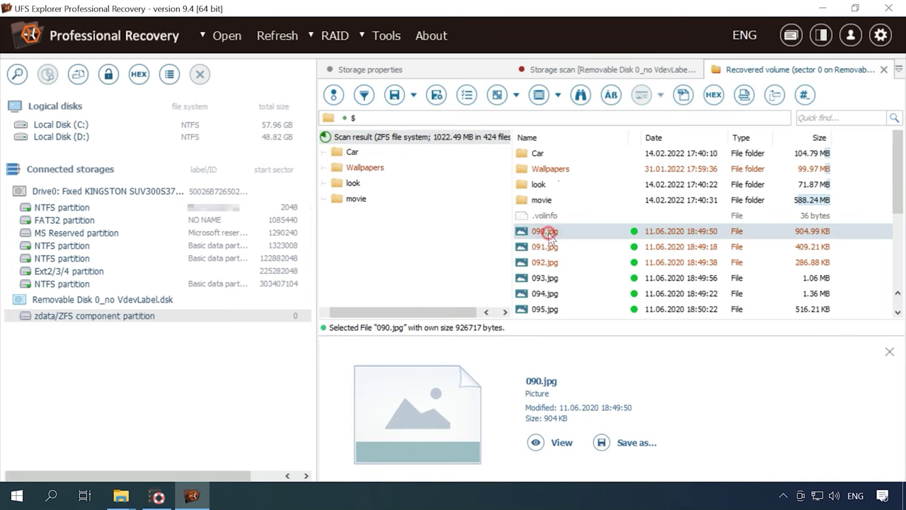
key("Down")
key("Down")
key("Down")
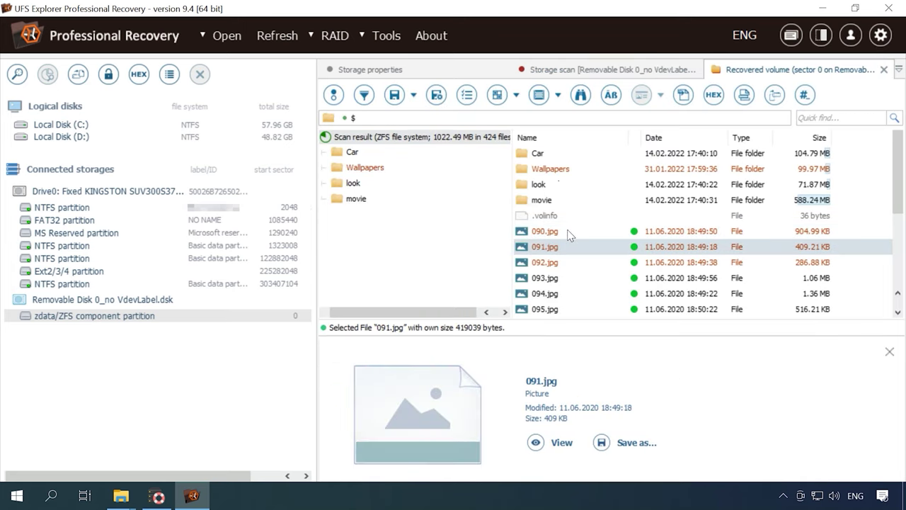
key("Down")
key("Down")
key("Down")
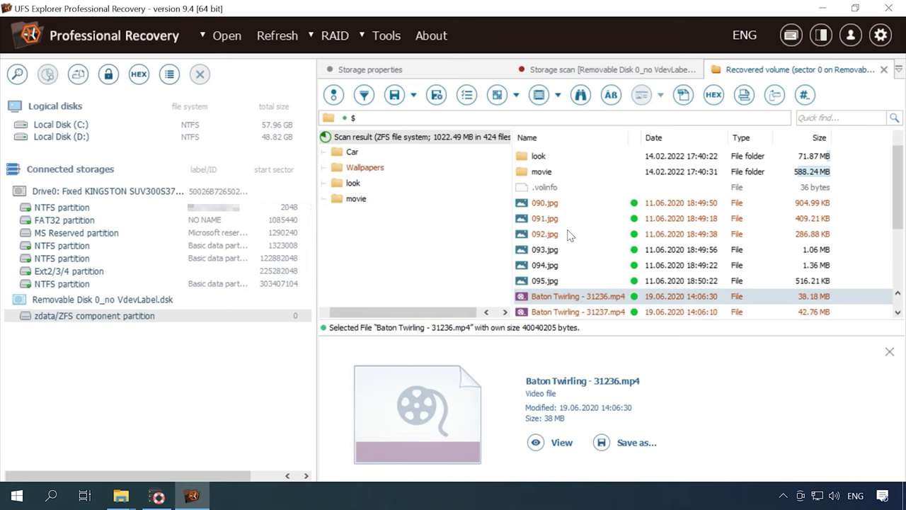
left_click(542, 442)
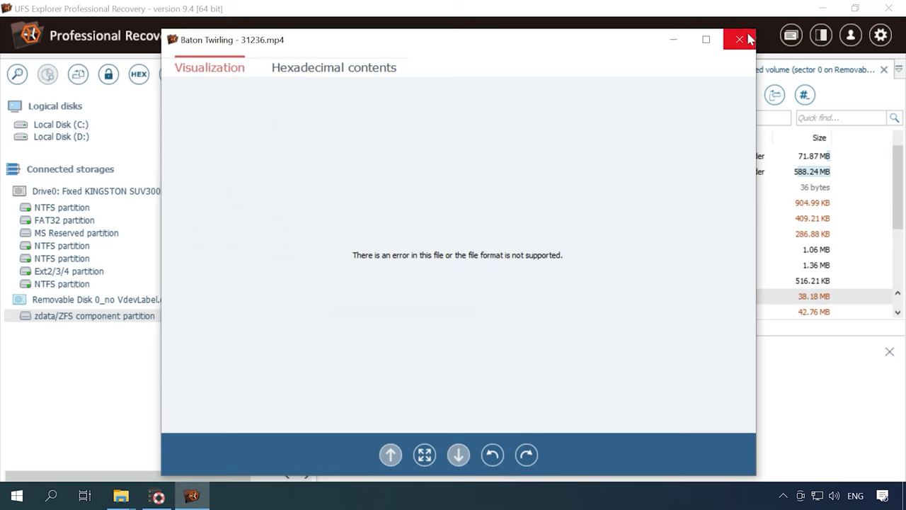
left_click(741, 38)
Check the previews of the deleted videos Bmx - 16293.mp4 and Baton Twirling - 31237.mp4
scroll(545, 276, "down", 2)
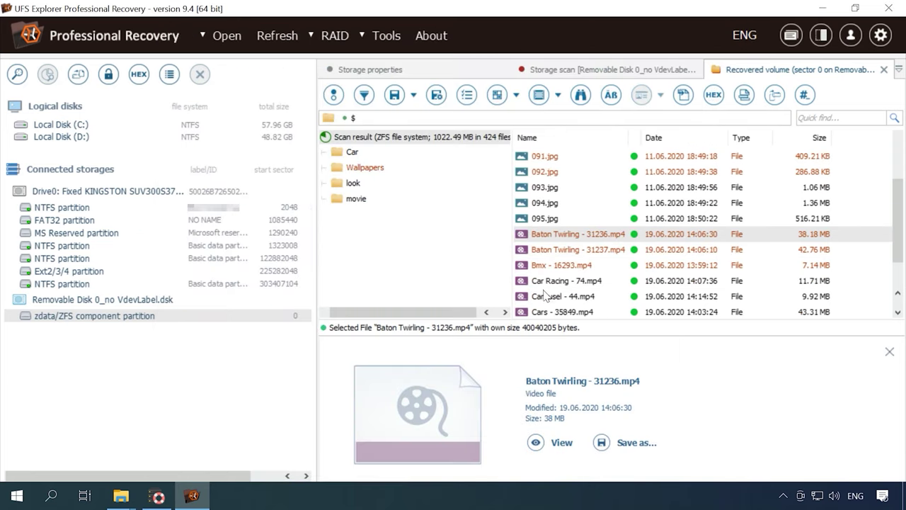
left_click(544, 265)
left_click(546, 250)
scroll(545, 251, "up", 2)
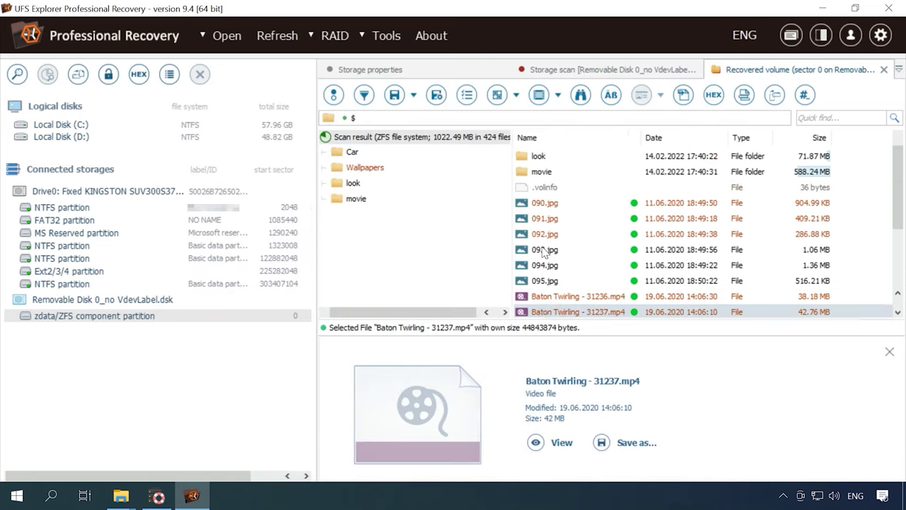
View the contents of External Hard Disk.docx, close the viewer, and check the previews of Headphones.docx and LTSC.docx
scroll(545, 251, "down", 4)
left_click(563, 282)
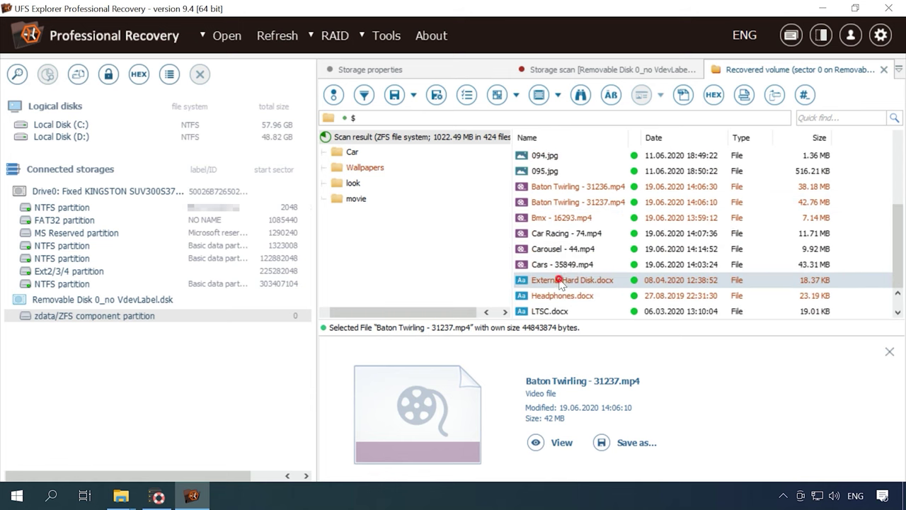
left_click(557, 440)
left_click(741, 39)
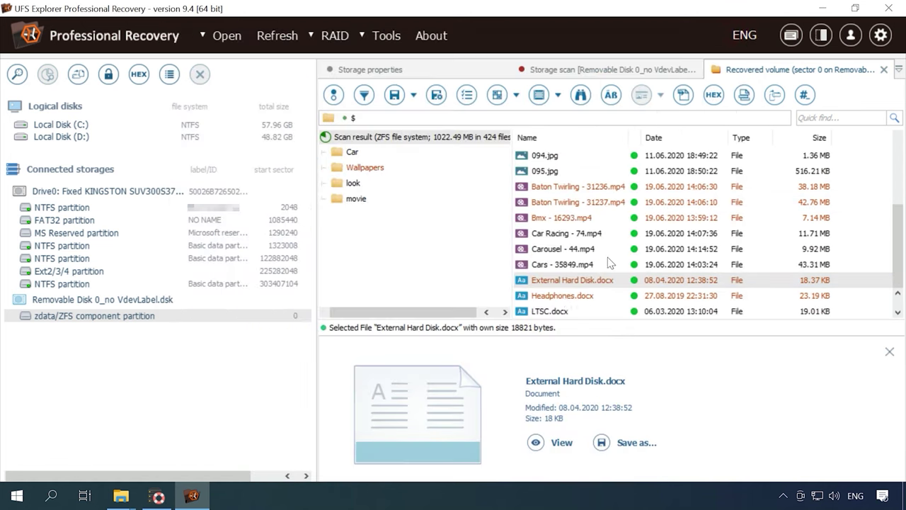
left_click(561, 296)
left_click(556, 312)
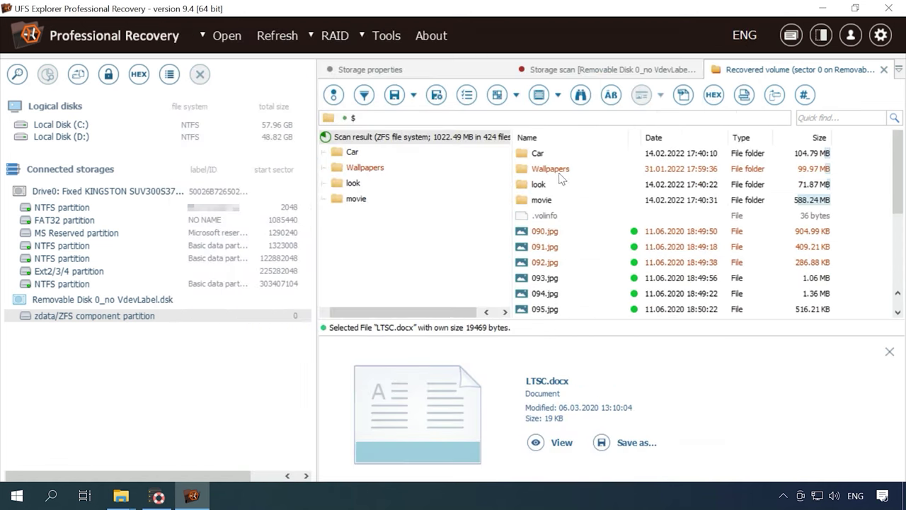
Open the Car folder and check the image previews one by one from 001.jpg to 036.jpg
left_click(539, 153)
double_click(541, 156)
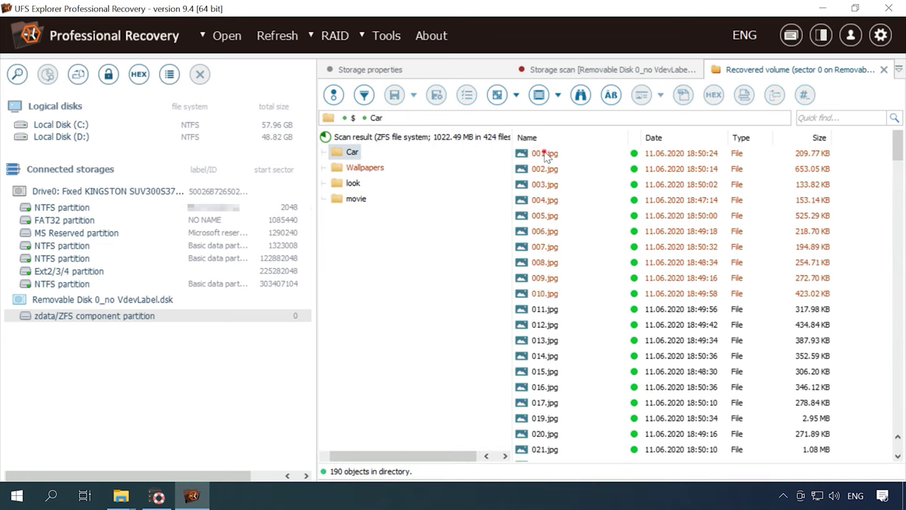
left_click(545, 155)
key("Down")
key("Down")
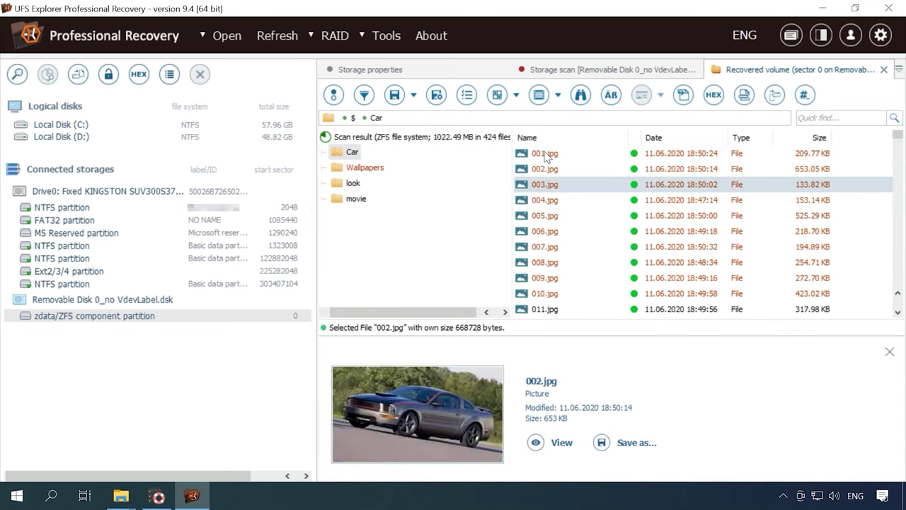
key("Down")
key("Down")
key("Down")
key("Down")
key("Down")
key("Down")
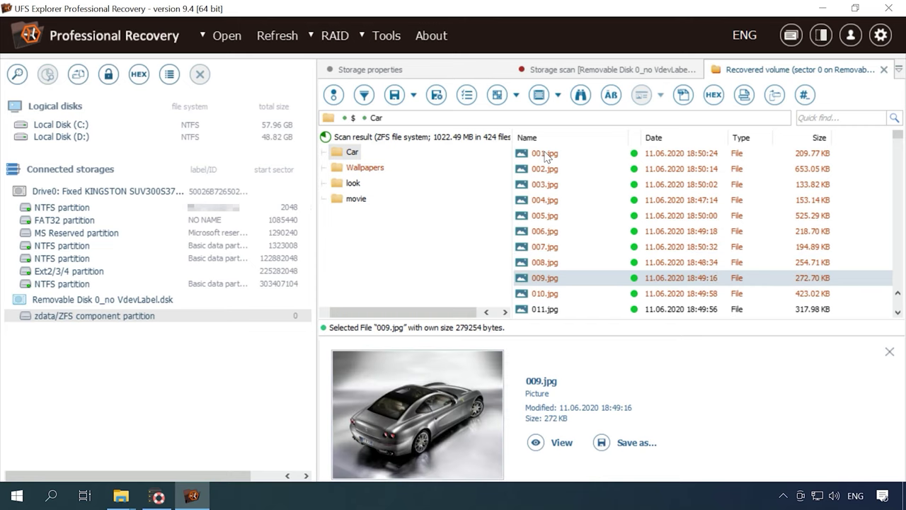
key("Down")
key("Down")
key("Down")
key("Down")
key("Down")
key("Down")
key("Down")
key("Down")
key("Down")
key("Down")
key("Down")
key("Down")
key("Down")
key("Down")
key("Down")
key("Down")
key("Down")
key("Down")
key("Down")
key("Down")
key("Down")
key("Down")
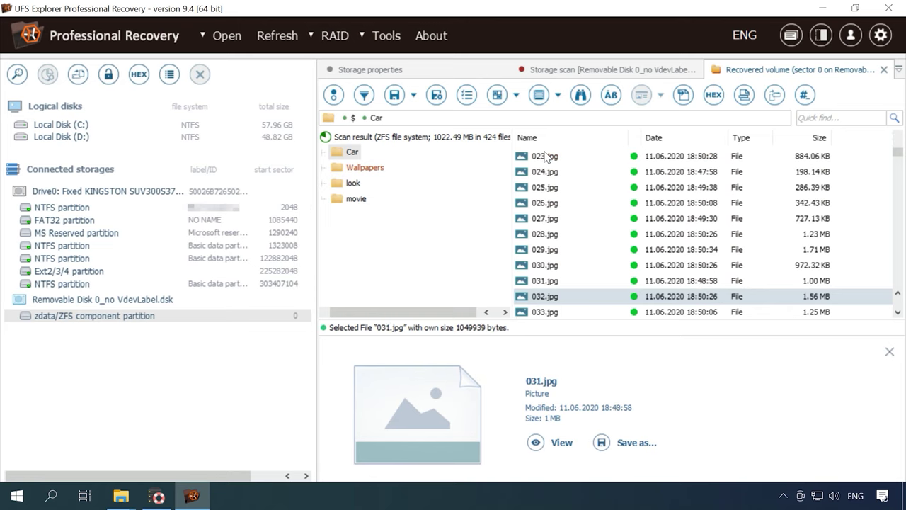
key("Down")
key("Down")
key("Down")
key("Down")
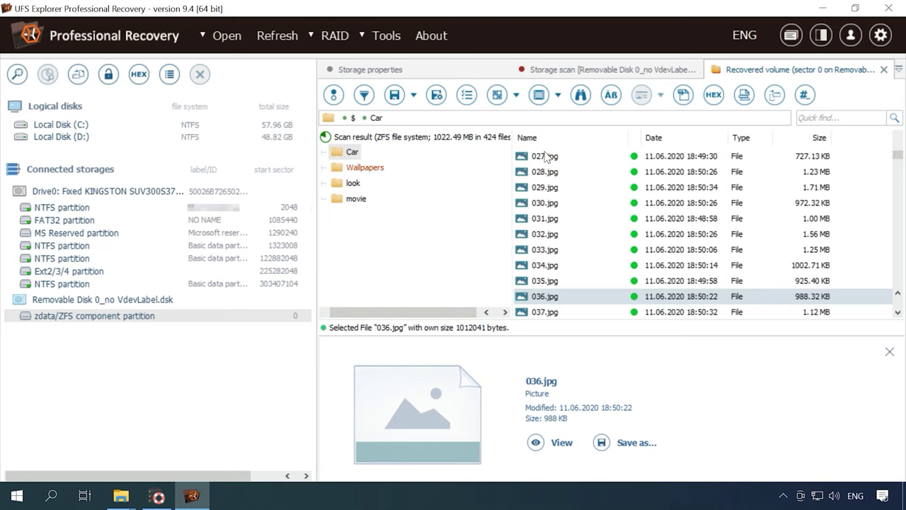
Recheck the preview of 035.jpg and view the contents of 036.jpg, closing the viewer
left_click(550, 285)
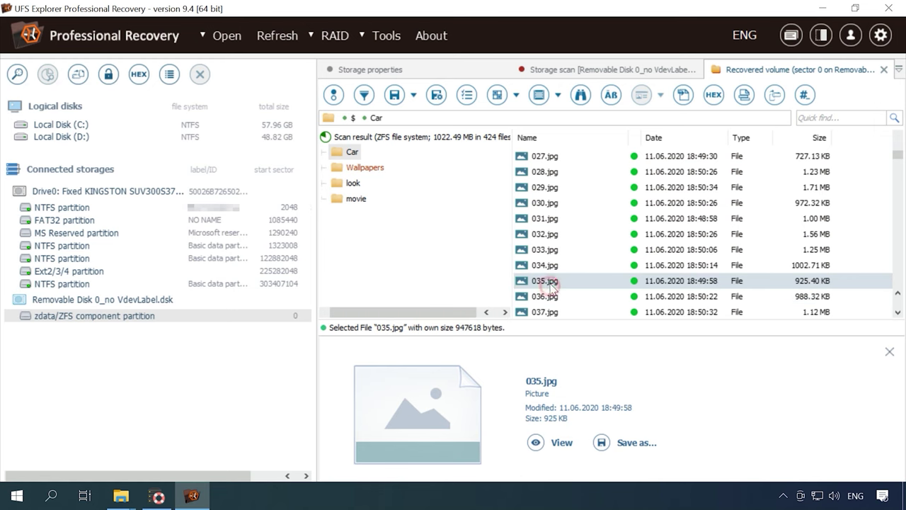
left_click(550, 296)
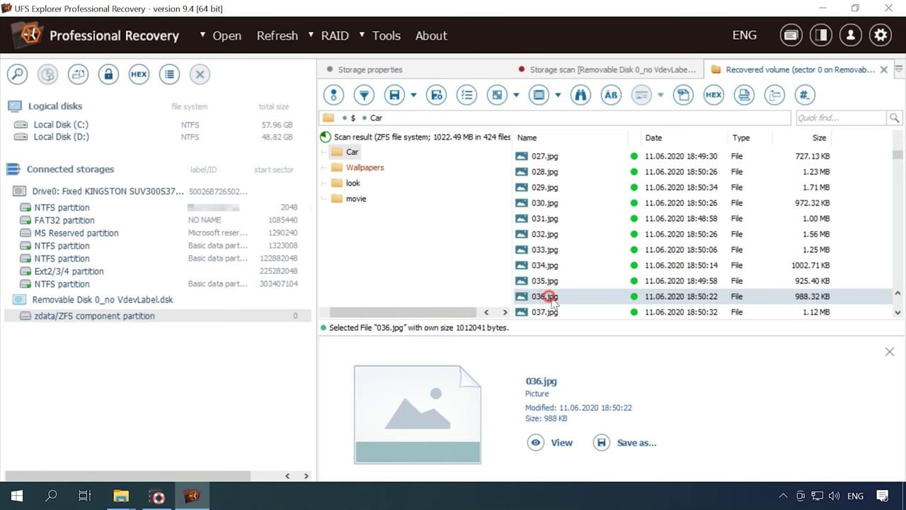
left_click(542, 443)
left_click(740, 39)
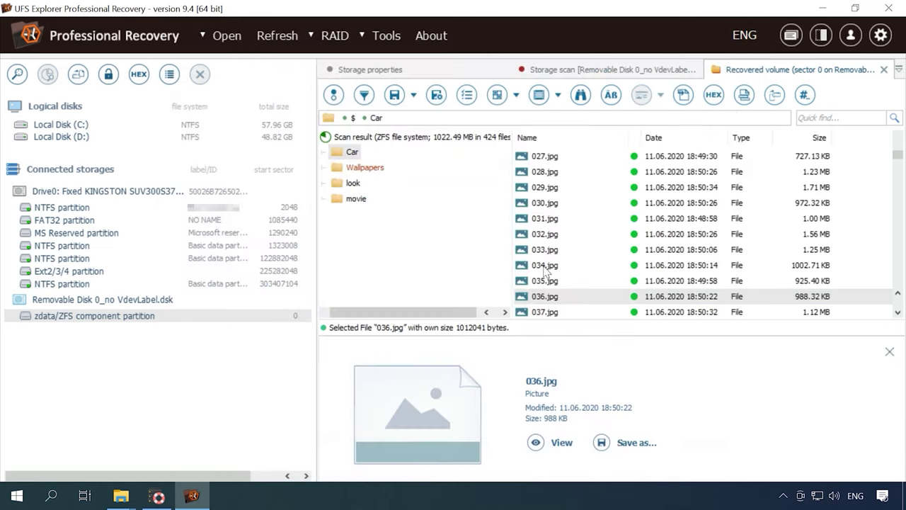
Check the previews of several more images further down the Car folder, including 040.jpg
scroll(566, 298, "down", 1)
left_click(545, 296)
scroll(557, 296, "down", 1)
left_click(557, 296)
scroll(557, 296, "down", 1)
Open the deleted Wallpapers folder and check the image previews one by one from pic1.jpg past pic104.jpg
left_click(365, 167)
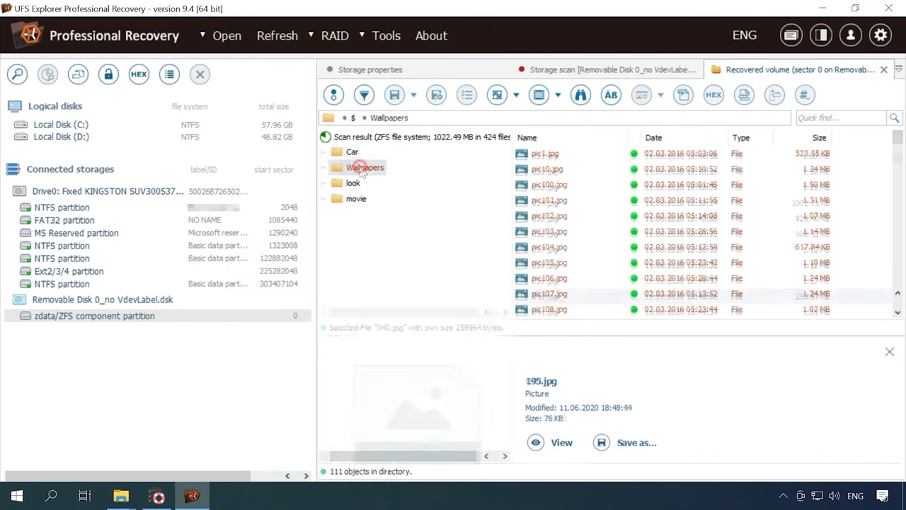
left_click(542, 158)
key("Down")
key("Down")
key("Down")
key("Down")
key("Down")
key("Down")
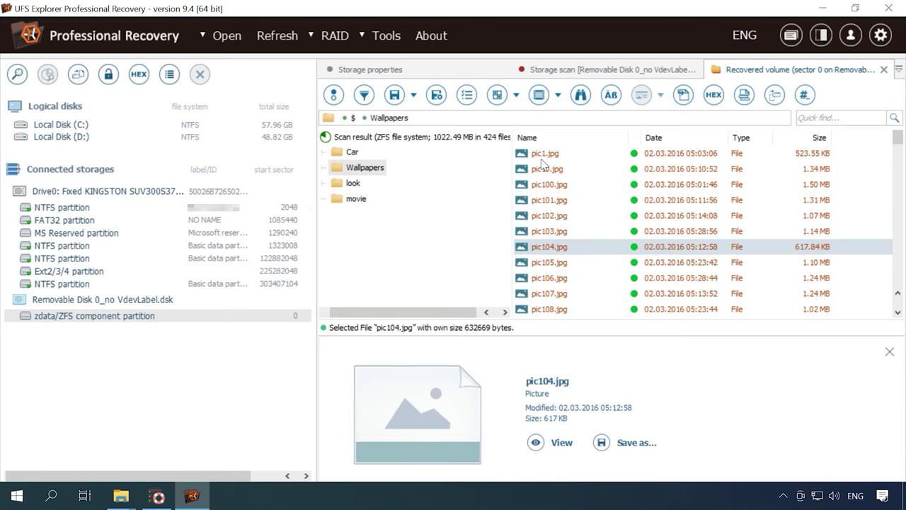
key("Down")
key("Down")
key("Down")
key("Down")
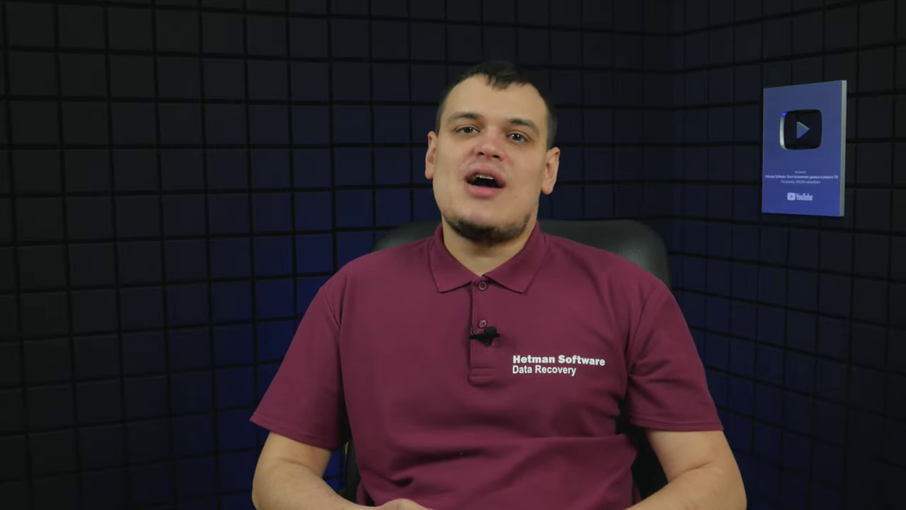